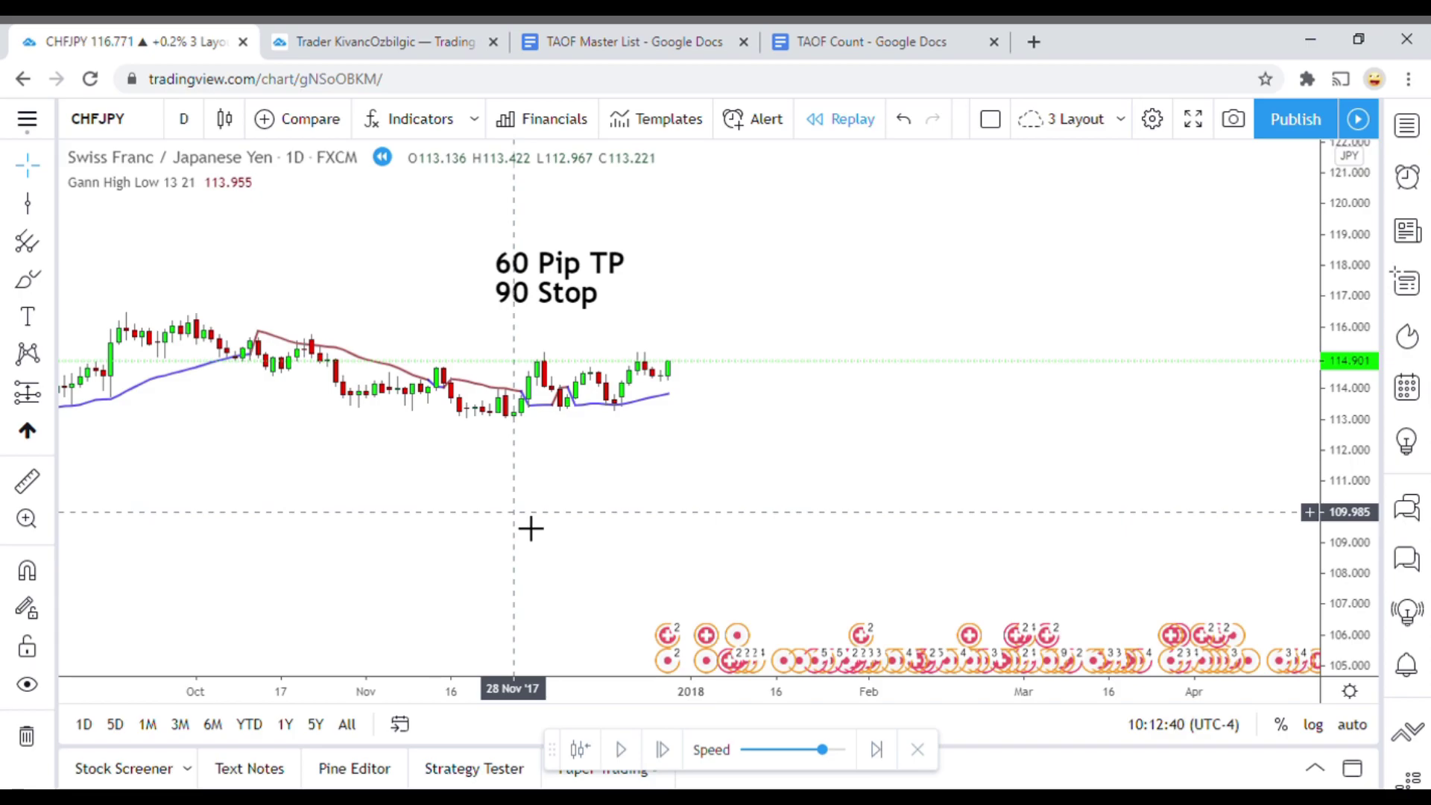
Show the TAOF Count document and scroll to the 97 tested / 34 winners tally.
{"action": "left_click", "coordinate": [870, 43]}
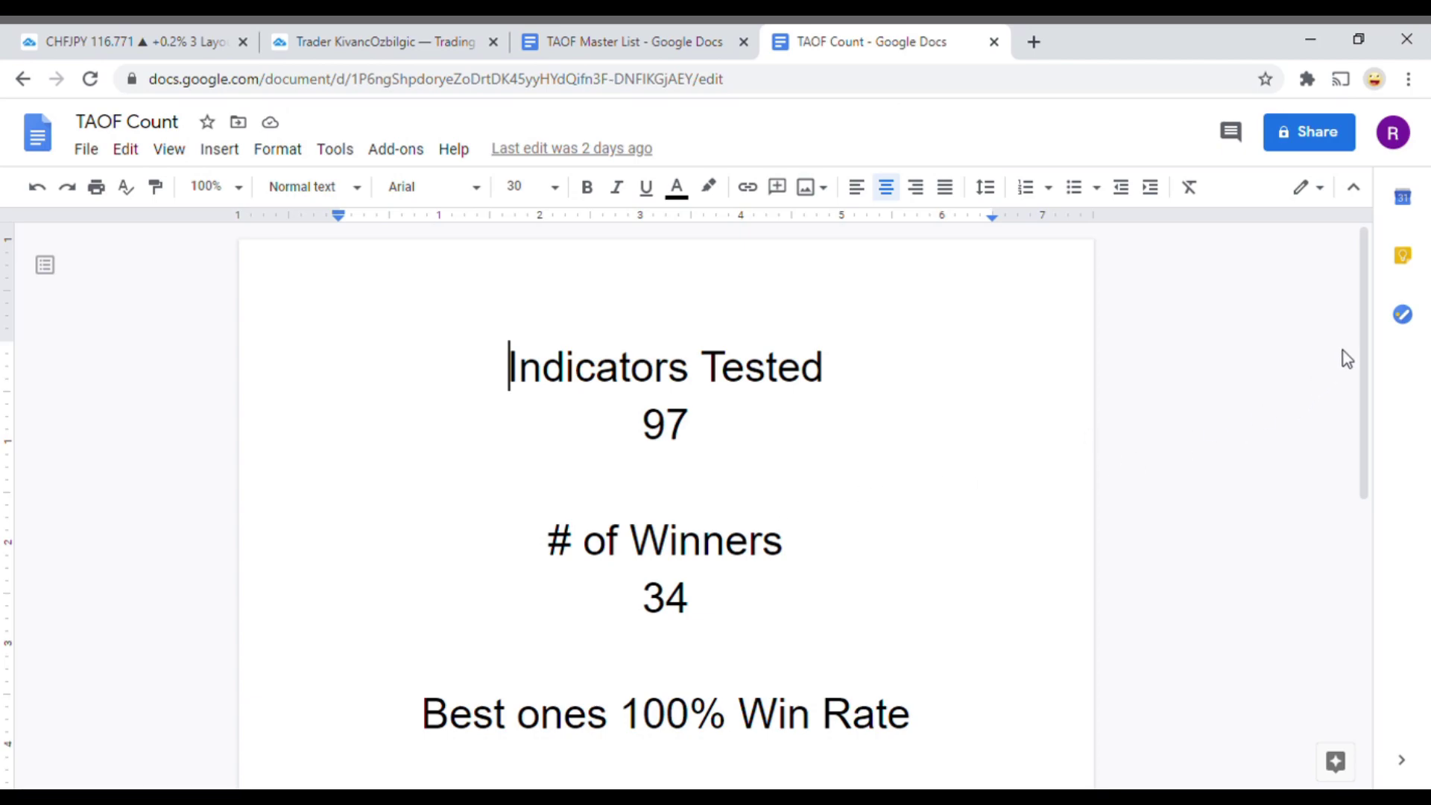
{"action": "left_click_drag", "start_coordinate": [1364, 345], "coordinate": [1364, 373]}
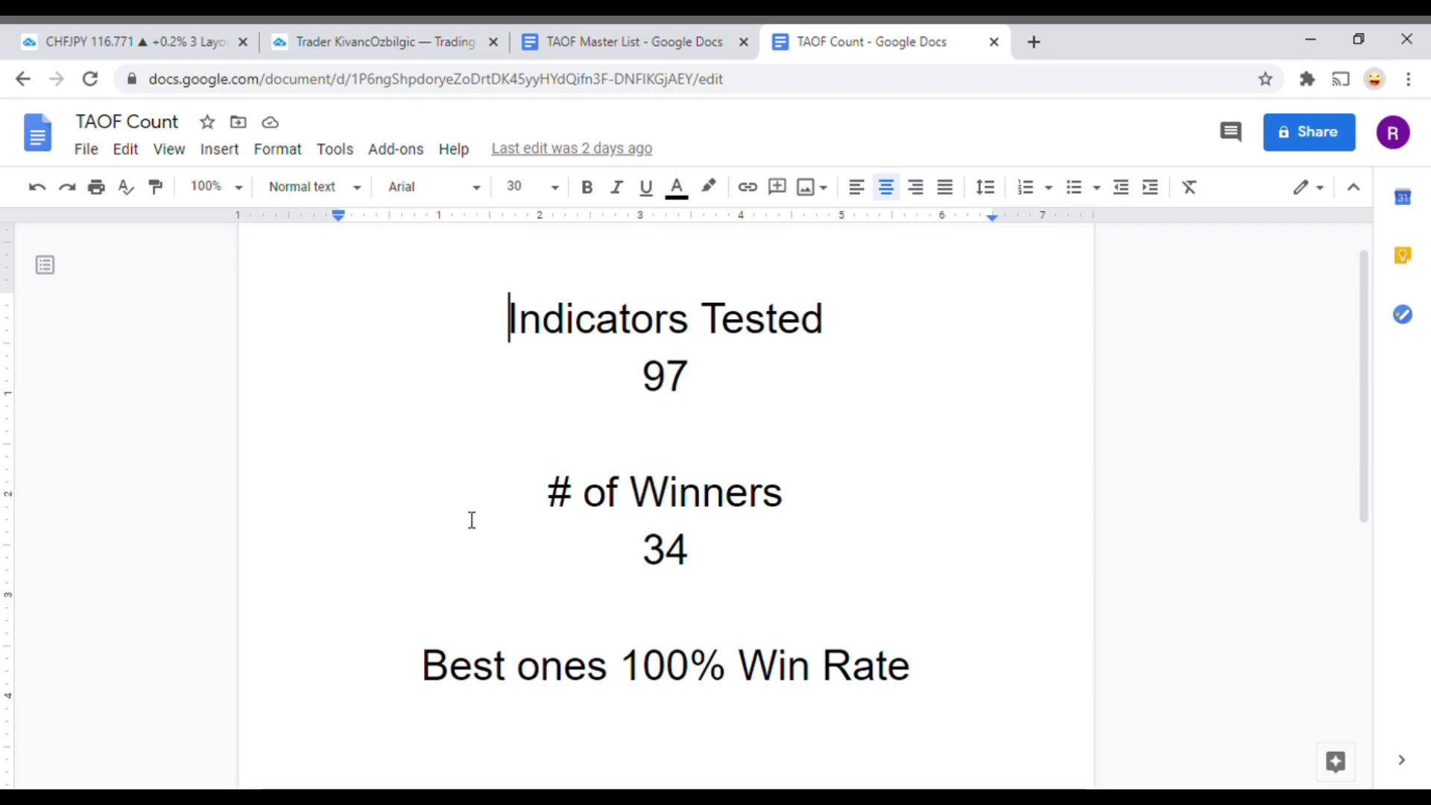
Back on the CHFJPY chart, reposition the price history and resume replay into January 2018.
{"action": "left_click", "coordinate": [112, 42]}
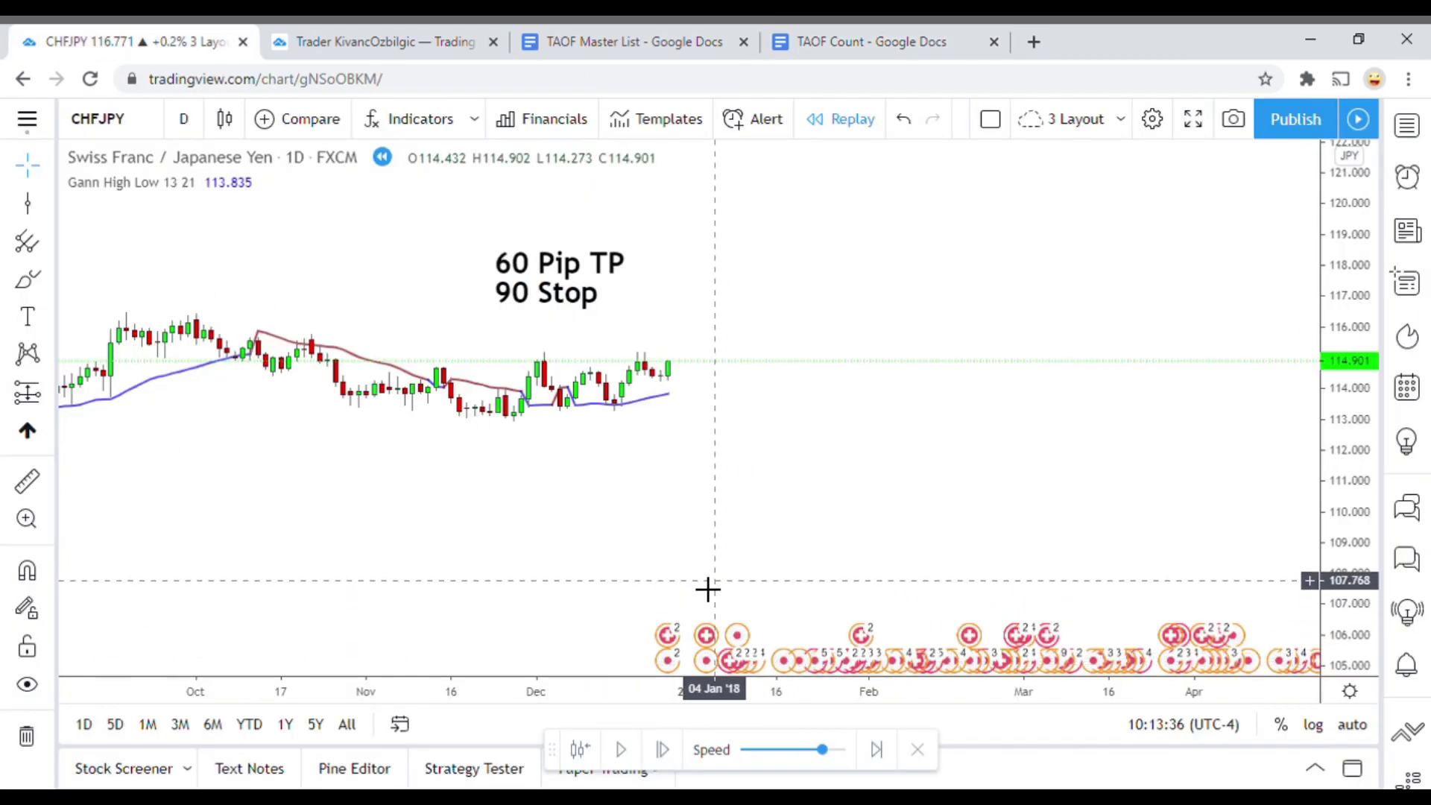
{"action": "left_click_drag", "start_coordinate": [546, 527], "coordinate": [577, 530]}
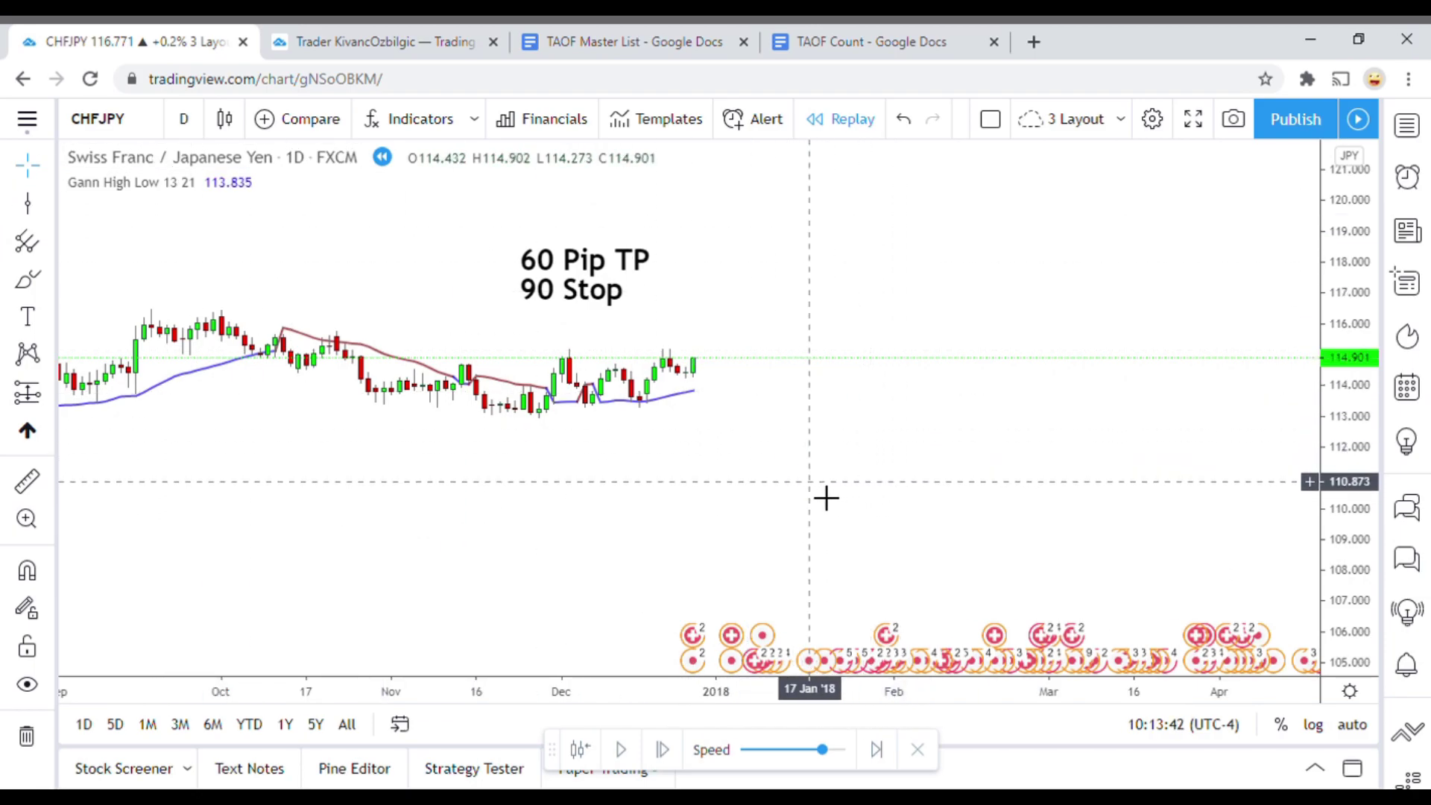
{"action": "left_click_drag", "start_coordinate": [824, 498], "coordinate": [818, 536]}
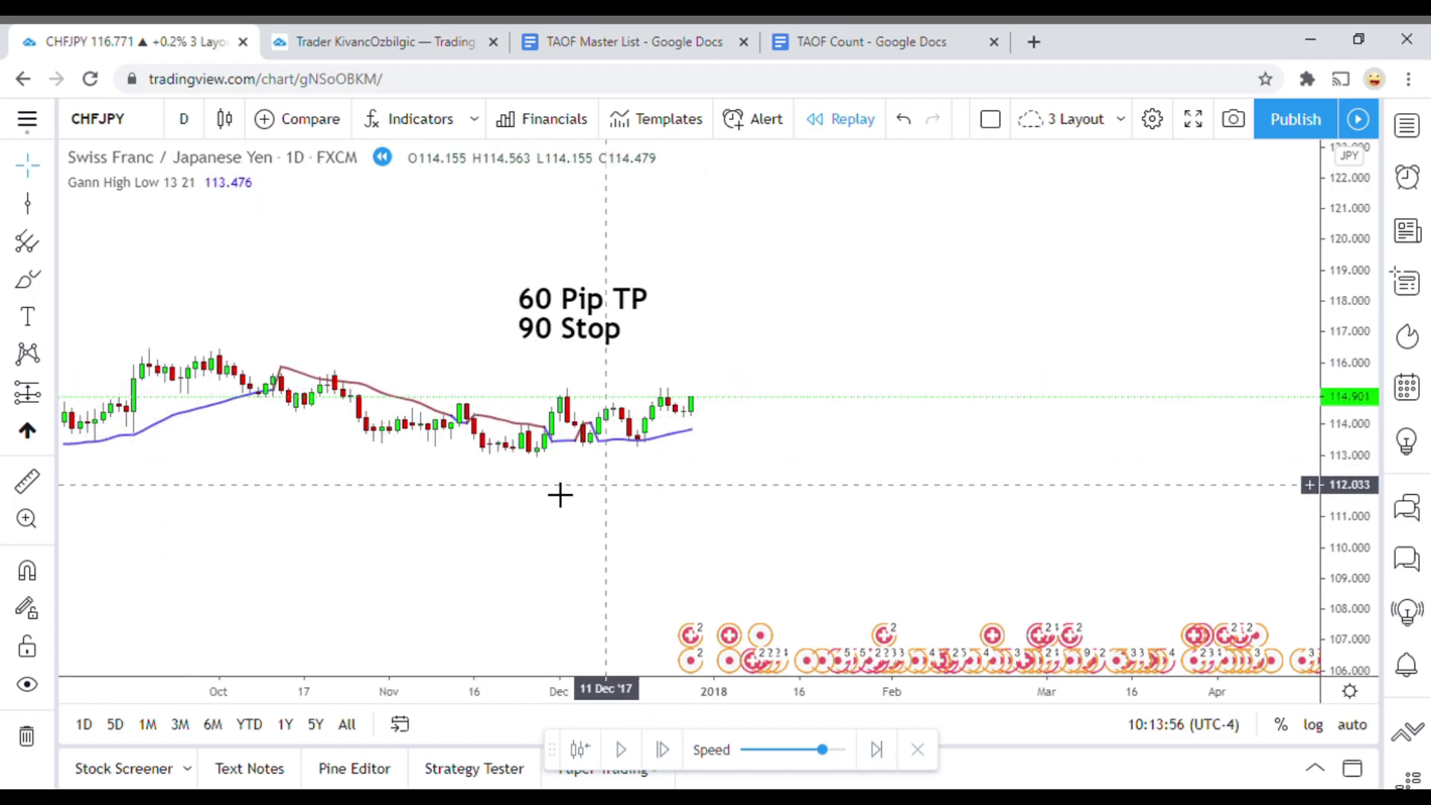
{"action": "left_click_drag", "start_coordinate": [440, 496], "coordinate": [658, 487]}
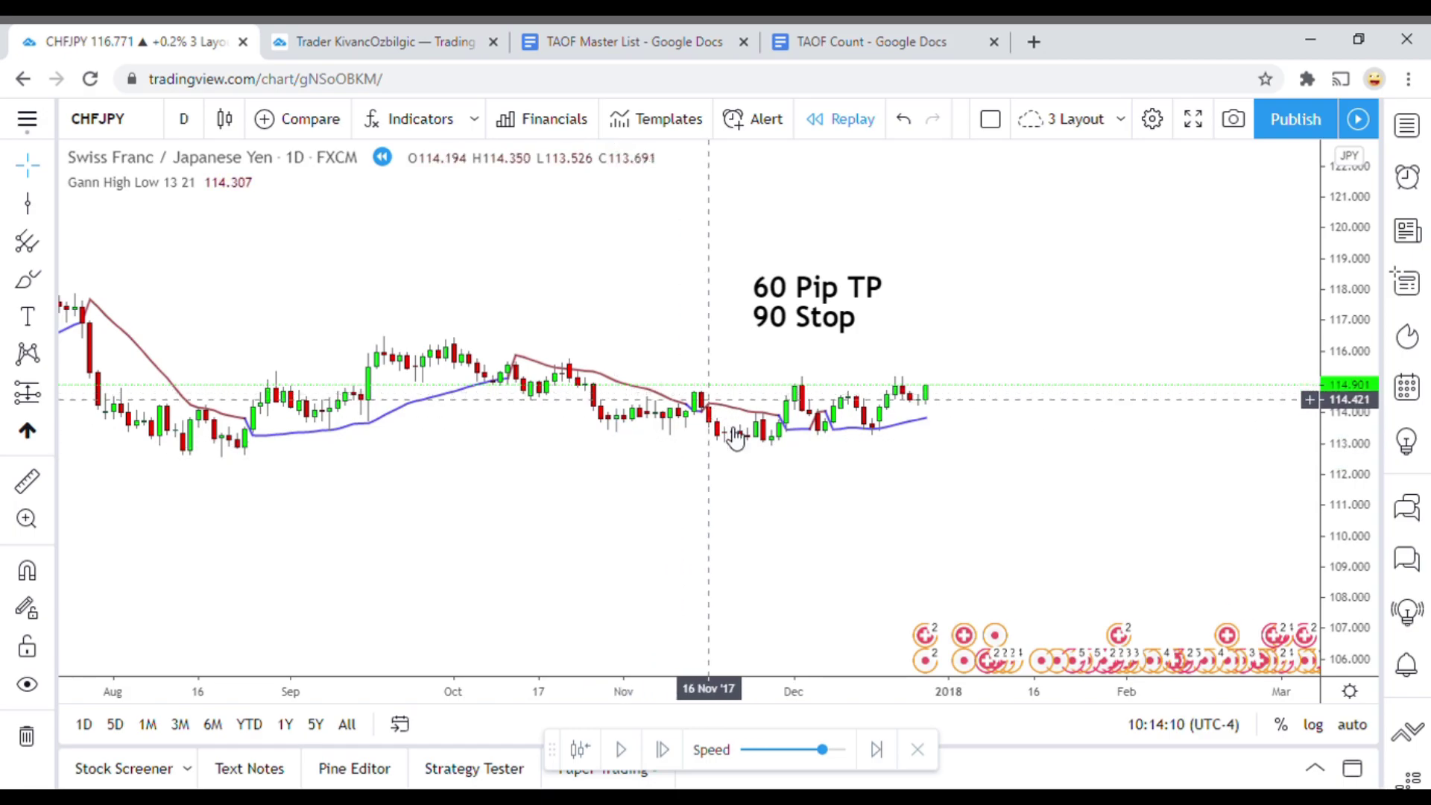
{"action": "left_click_drag", "start_coordinate": [946, 527], "coordinate": [709, 536]}
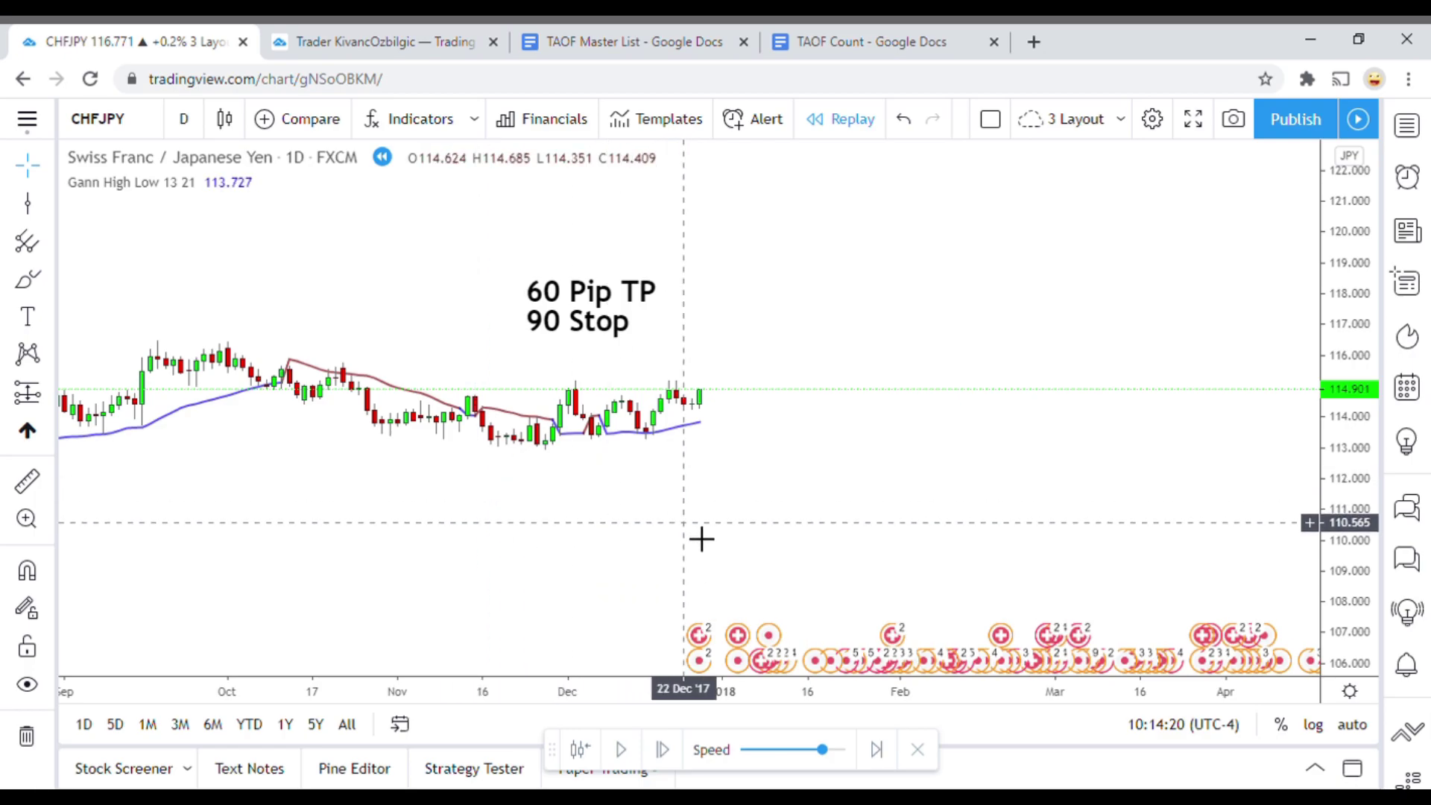
{"action": "left_click_drag", "start_coordinate": [703, 536], "coordinate": [623, 520]}
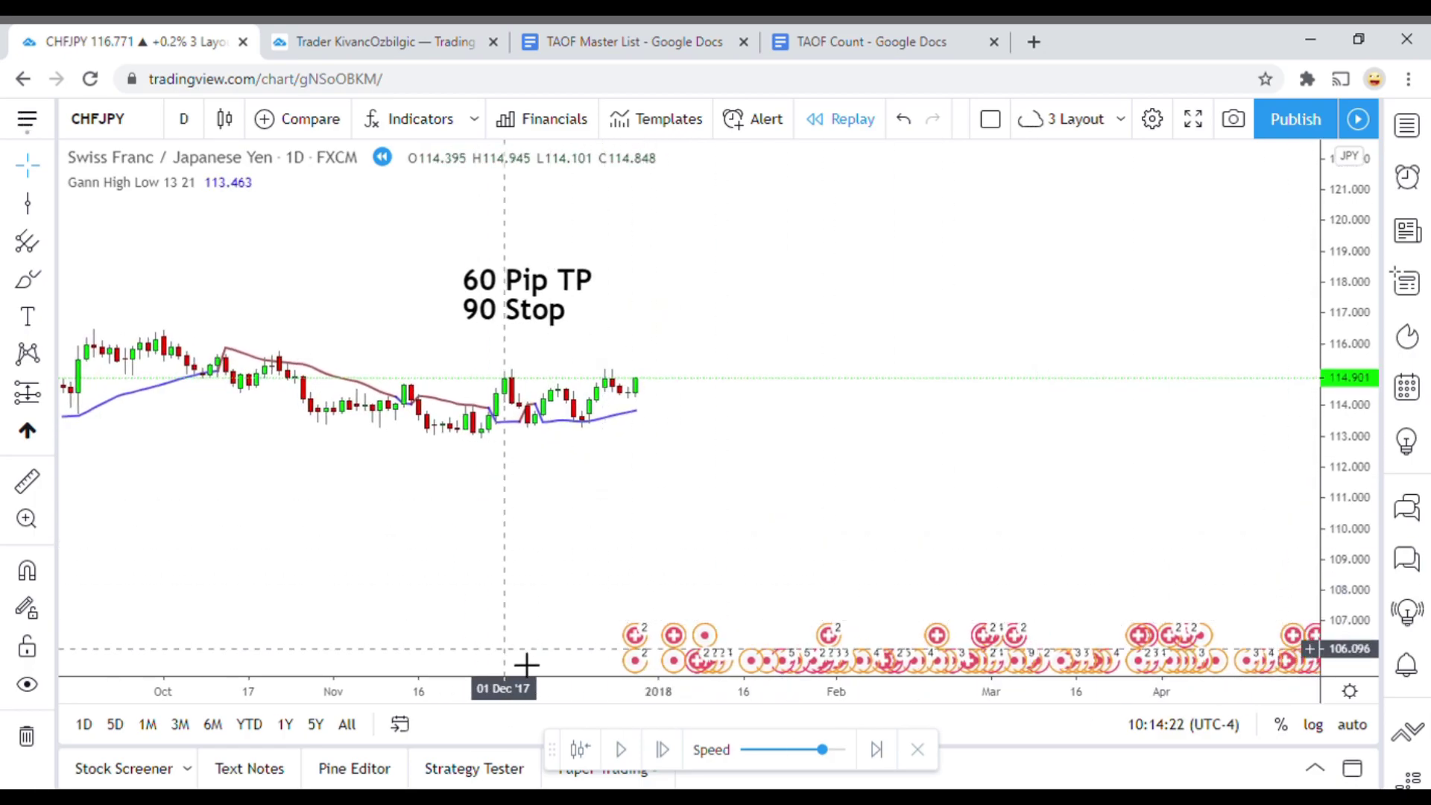
{"action": "left_click", "coordinate": [630, 755]}
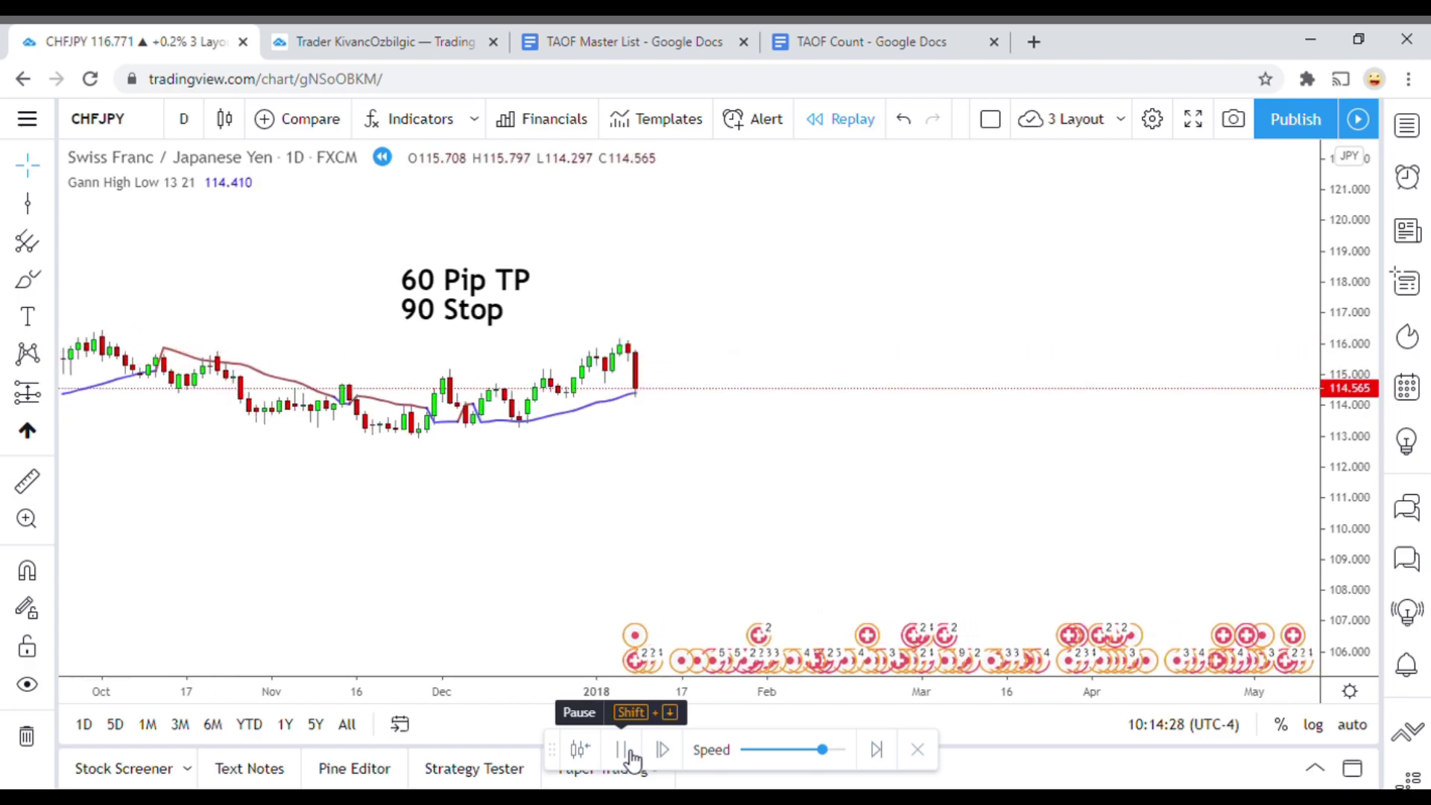
Step the replay forward a few bars and mark 10 Jan 2018 with a vertical line.
{"action": "left_click", "coordinate": [630, 755]}
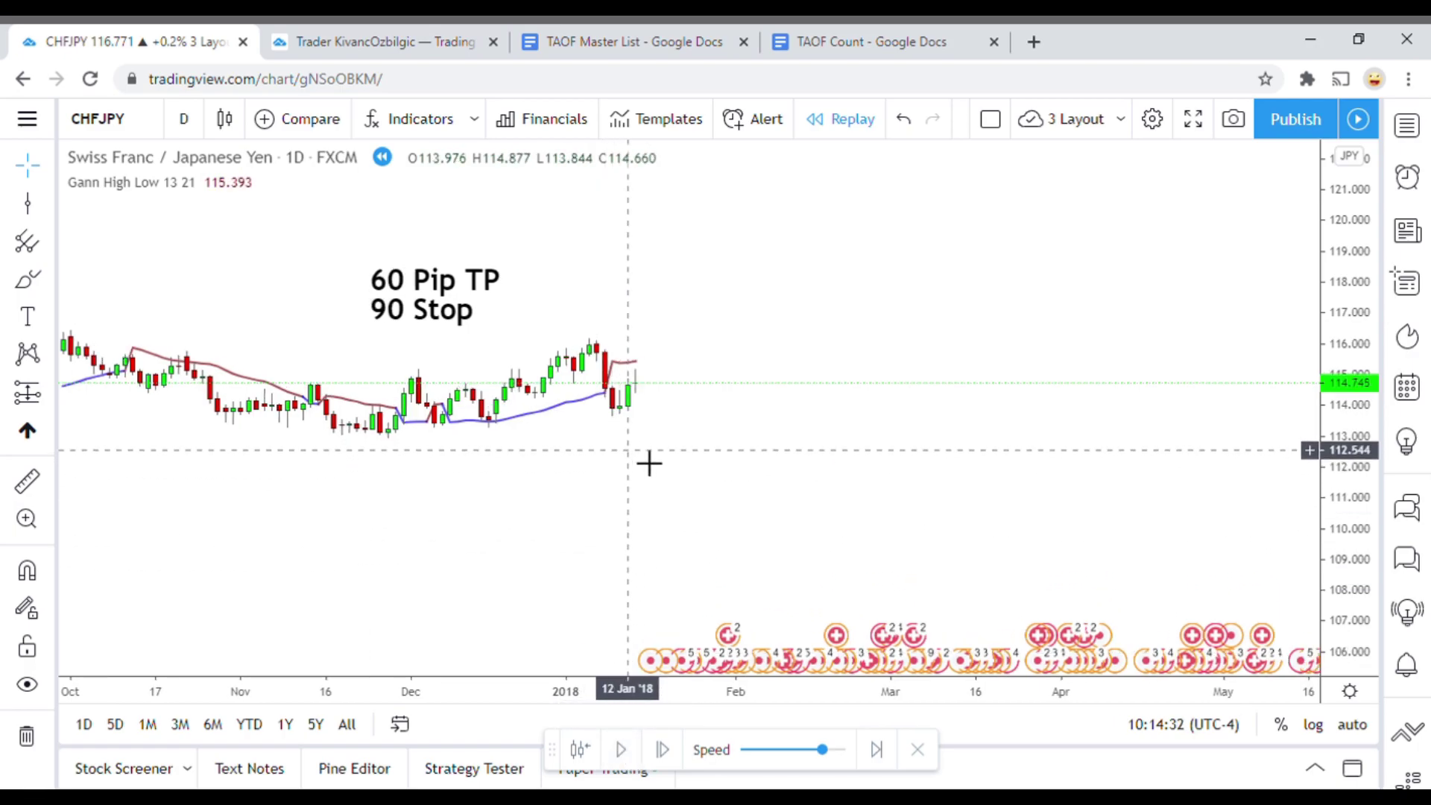
{"action": "left_click", "coordinate": [633, 748]}
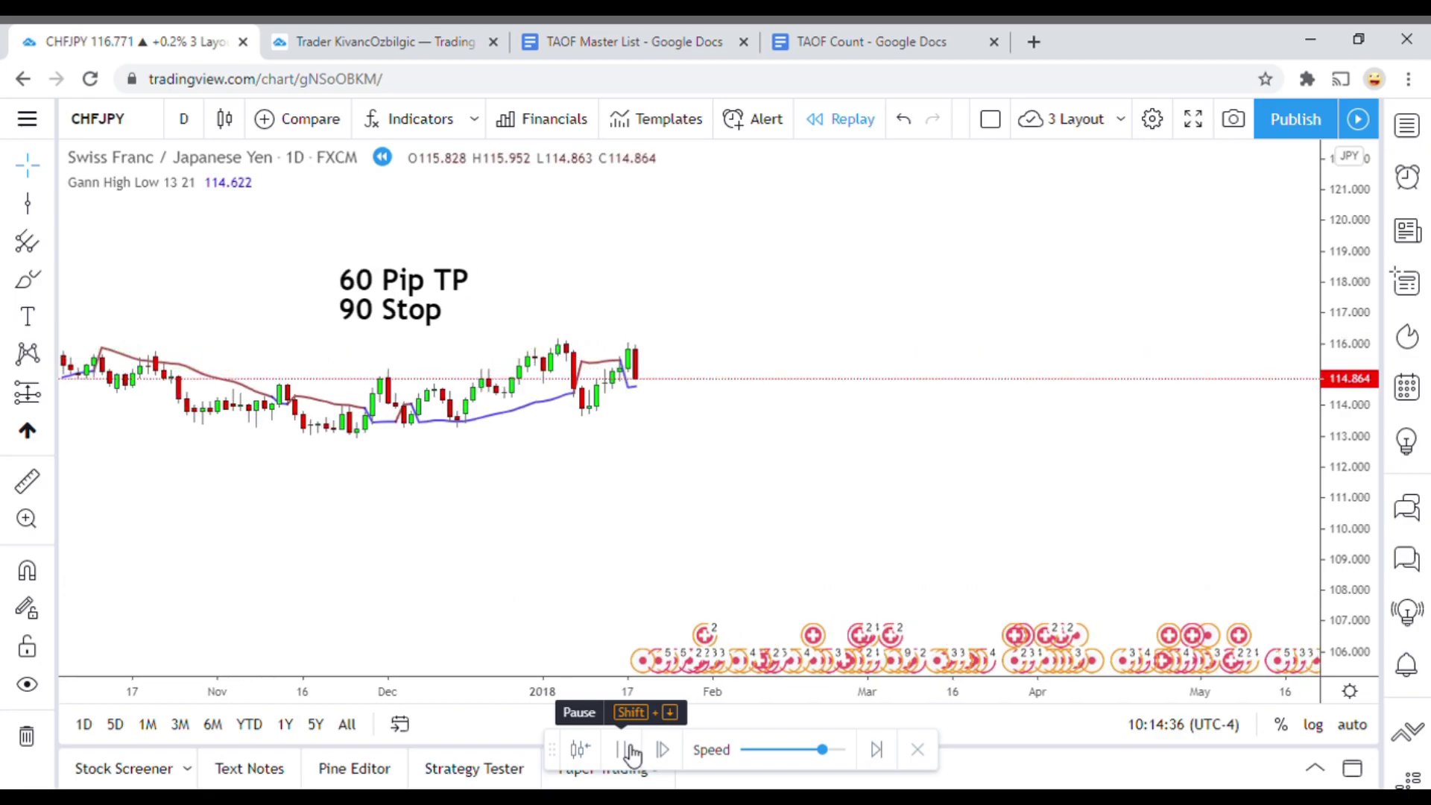
{"action": "left_click", "coordinate": [632, 752]}
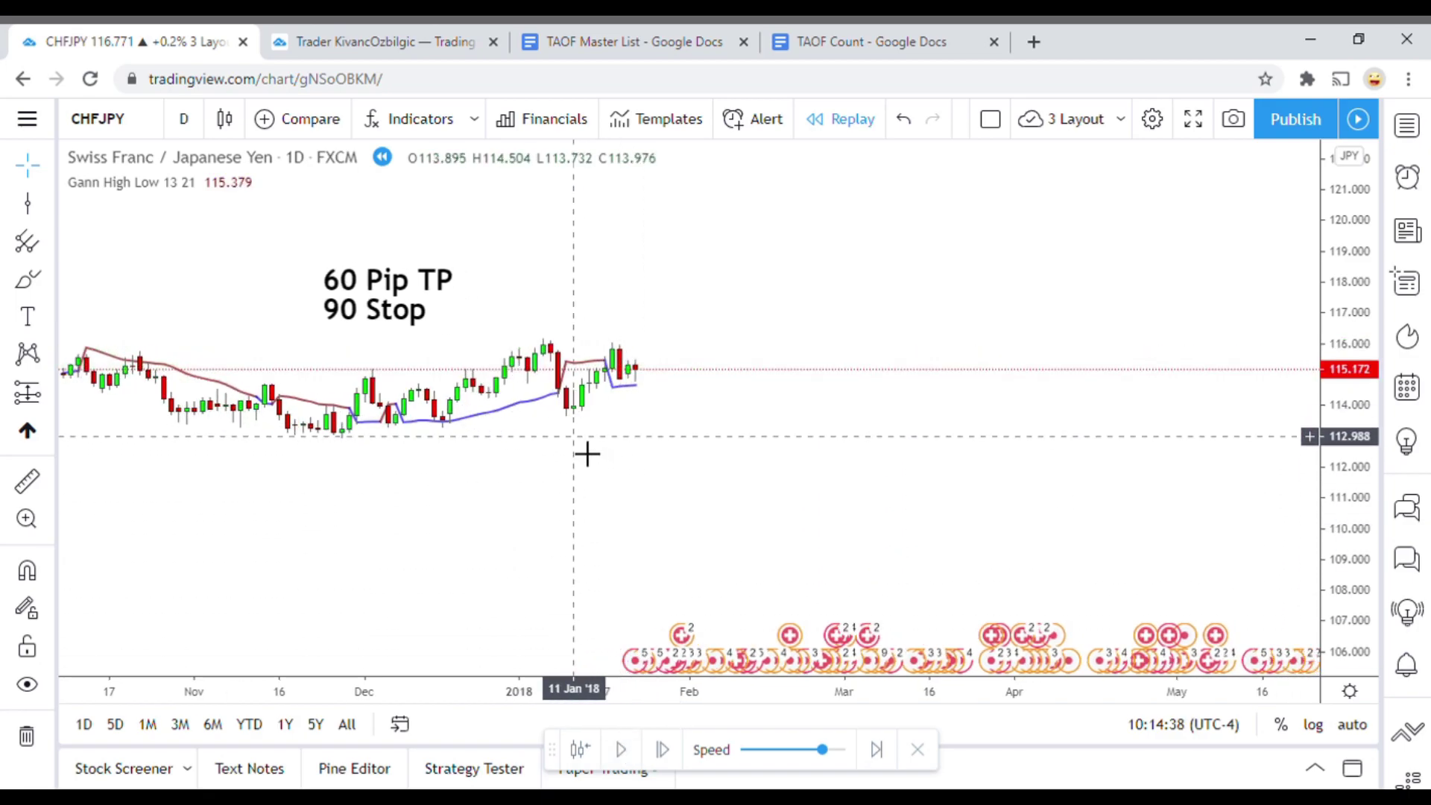
{"action": "left_click", "coordinate": [28, 203]}
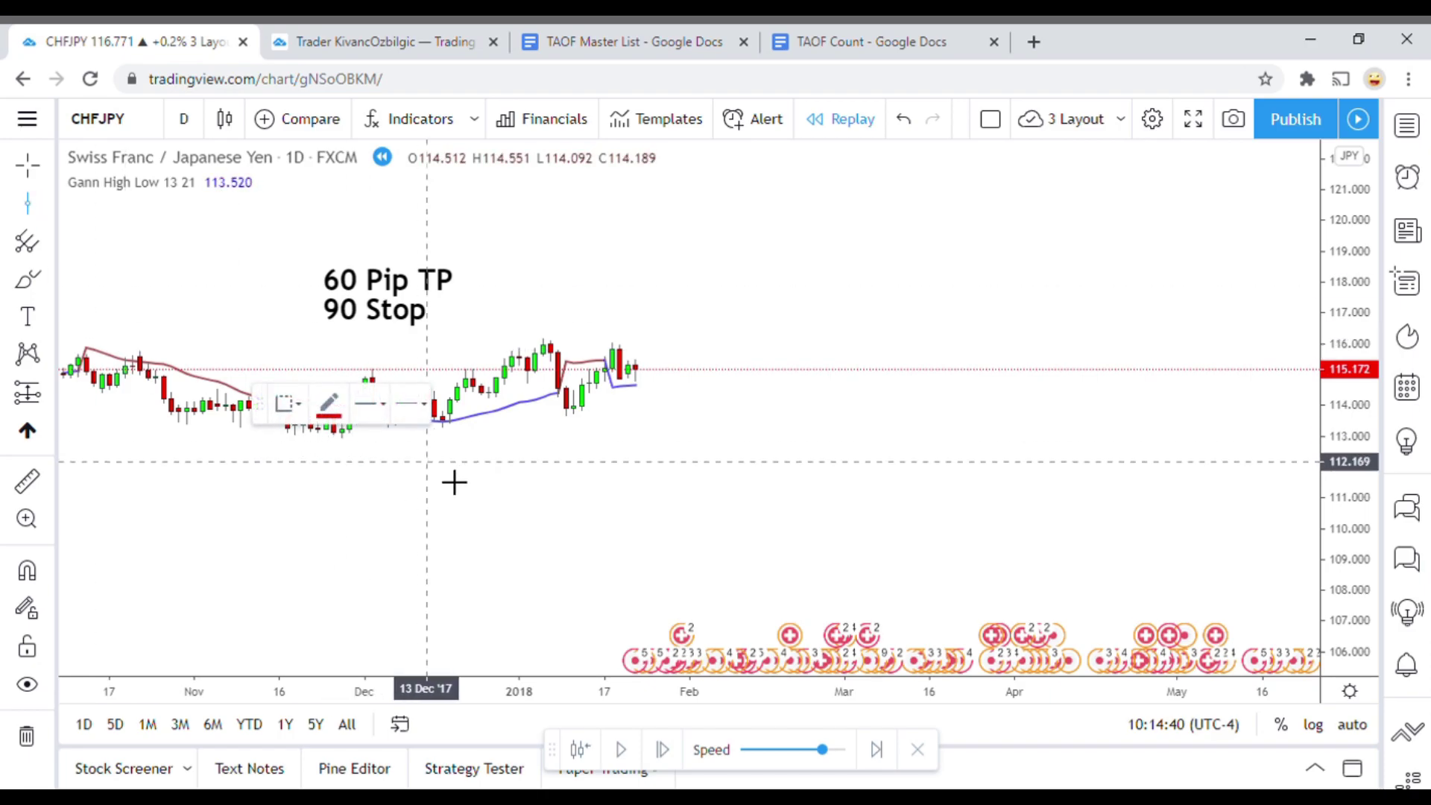
{"action": "left_click", "coordinate": [578, 492]}
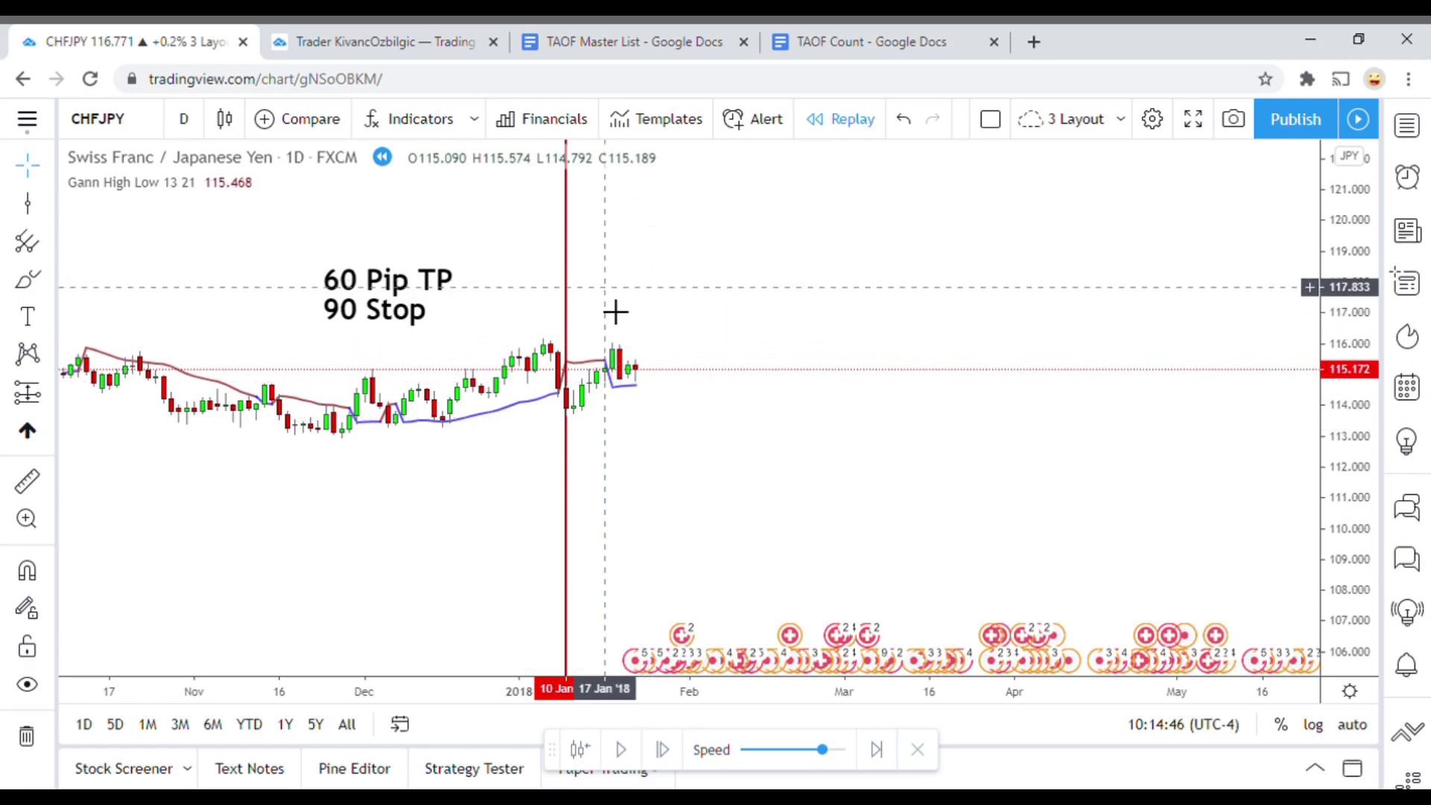
Measure from the latest bar, mark 18 Jan 2018 with a vertical line, and replay into mid-February.
{"action": "left_click", "coordinate": [27, 482]}
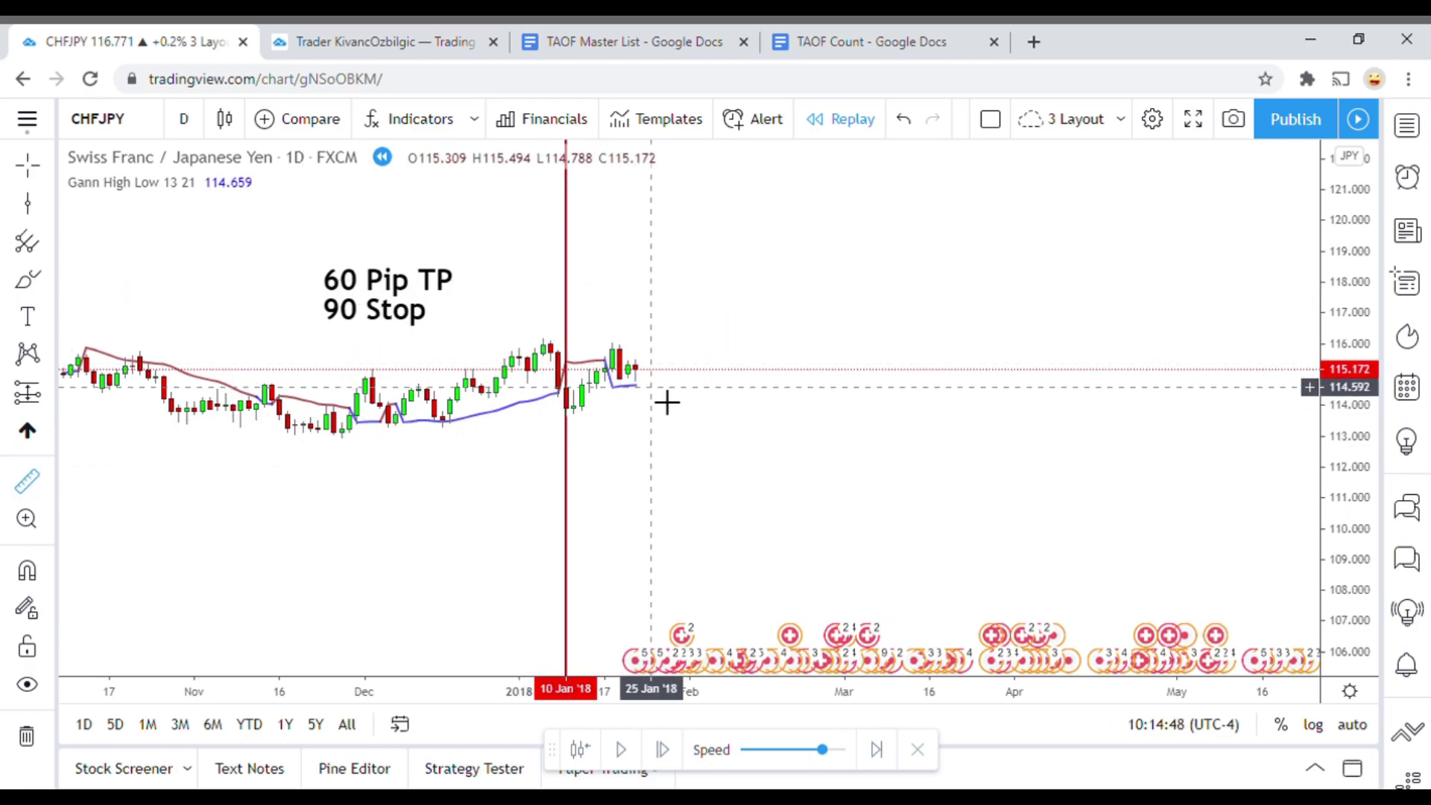
{"action": "left_click", "coordinate": [676, 365]}
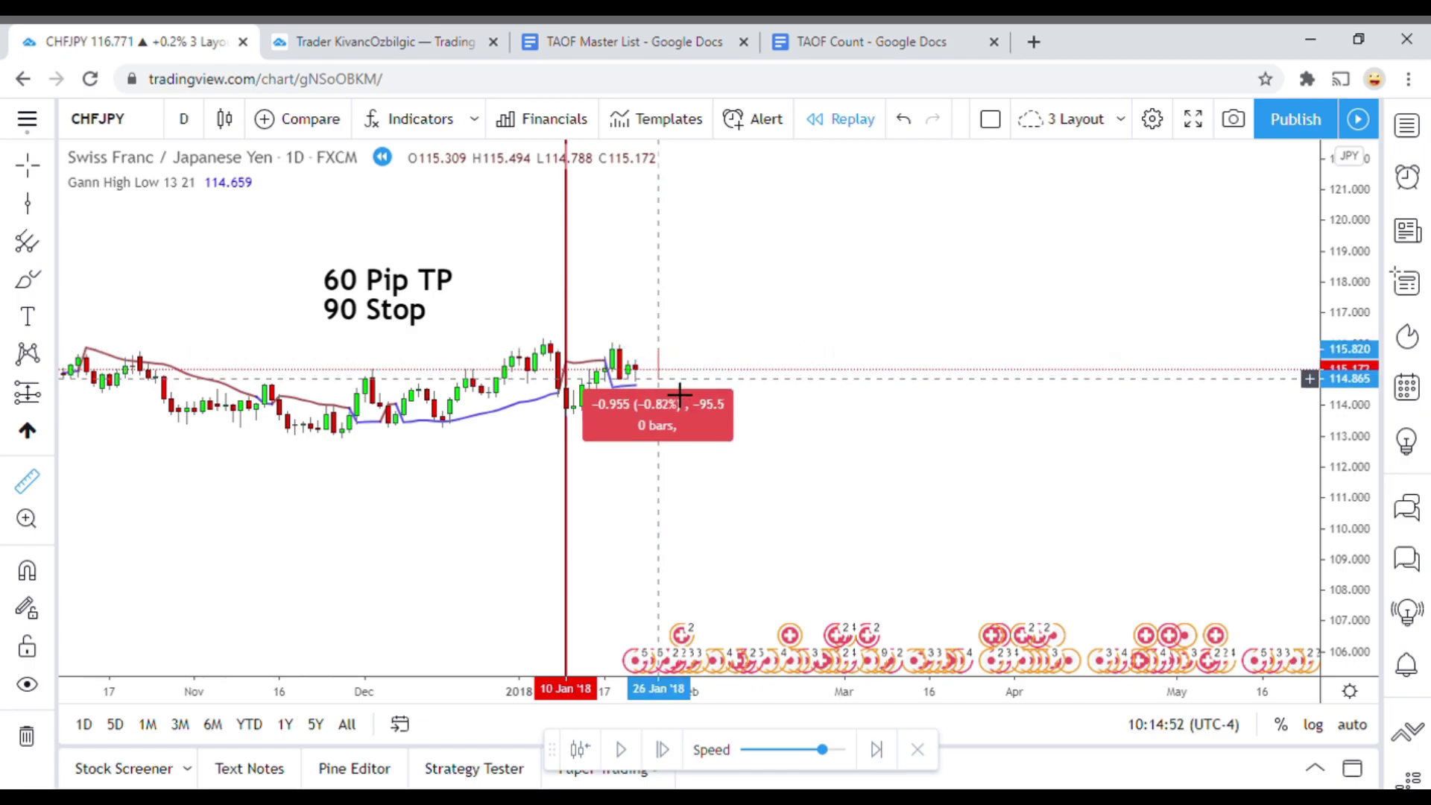
{"action": "left_click", "coordinate": [680, 395]}
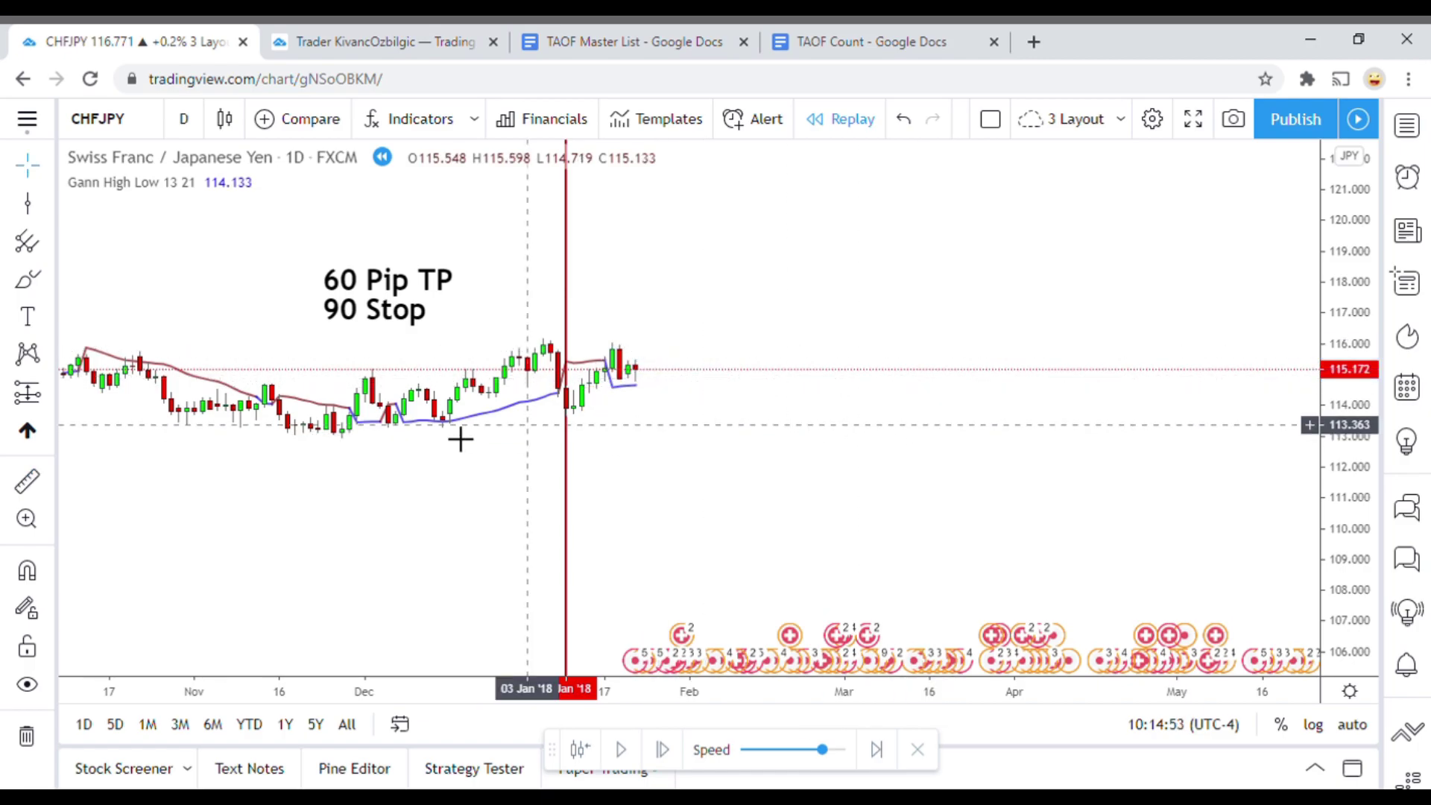
{"action": "left_click", "coordinate": [28, 206]}
{"action": "left_click", "coordinate": [614, 497]}
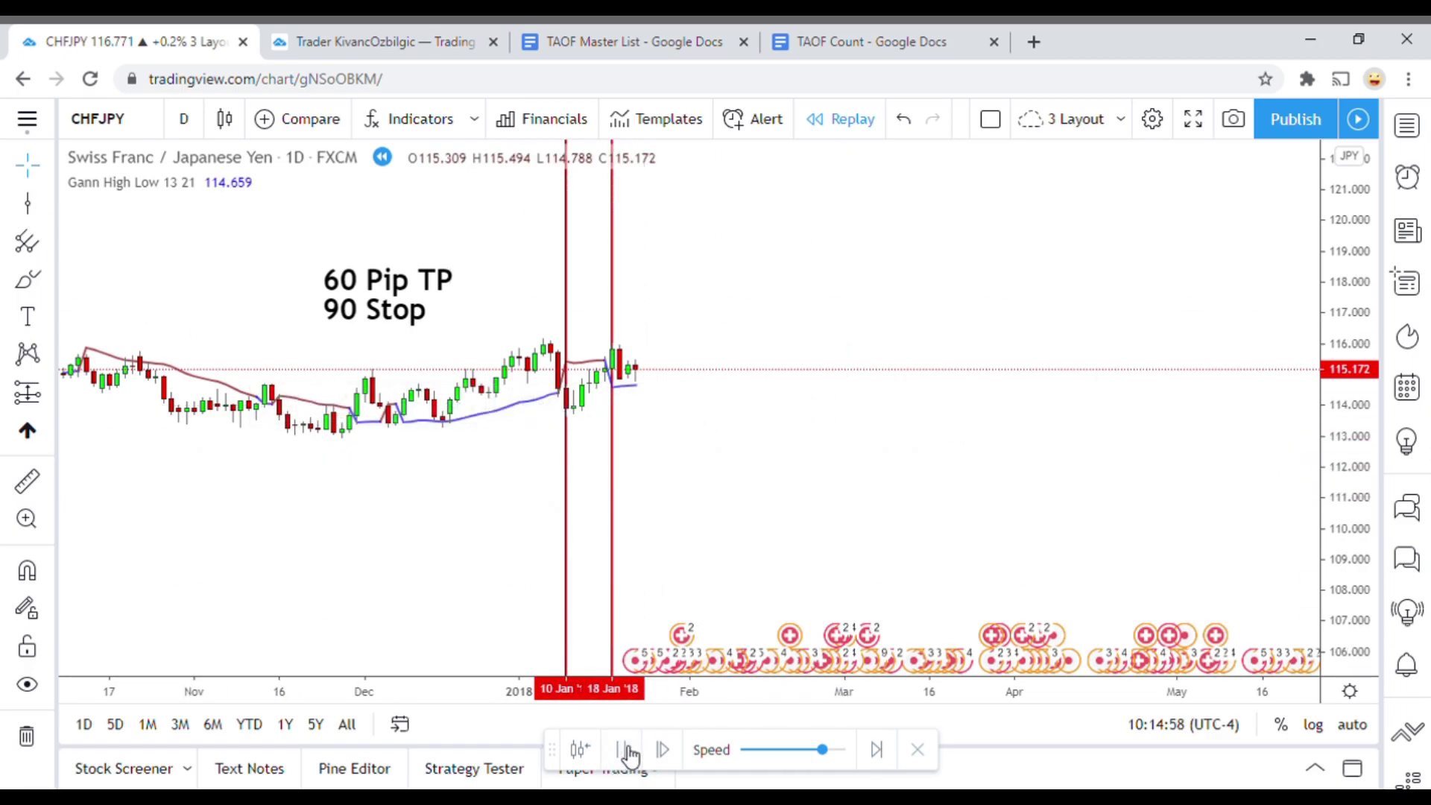
{"action": "left_click", "coordinate": [626, 749]}
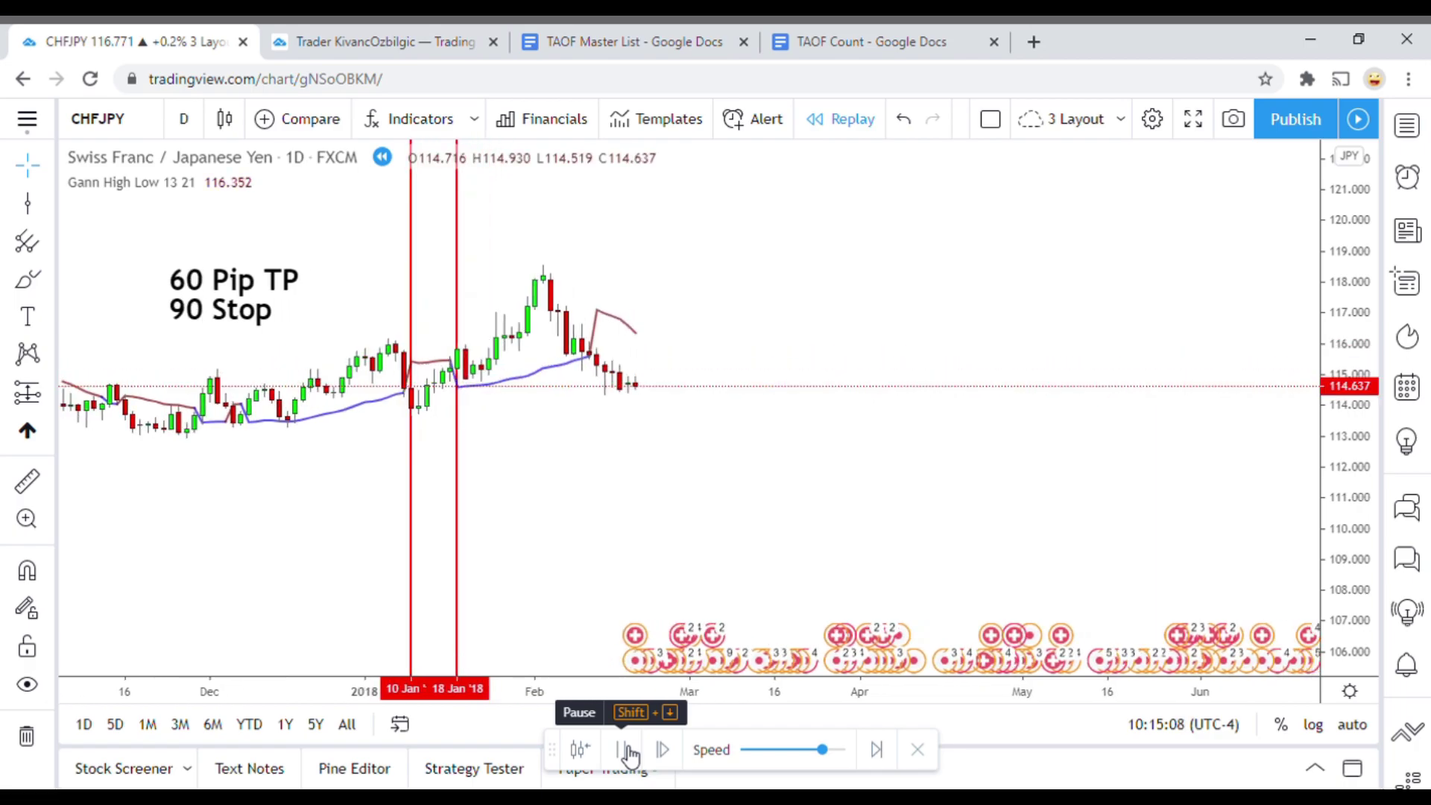
{"action": "left_click", "coordinate": [627, 751]}
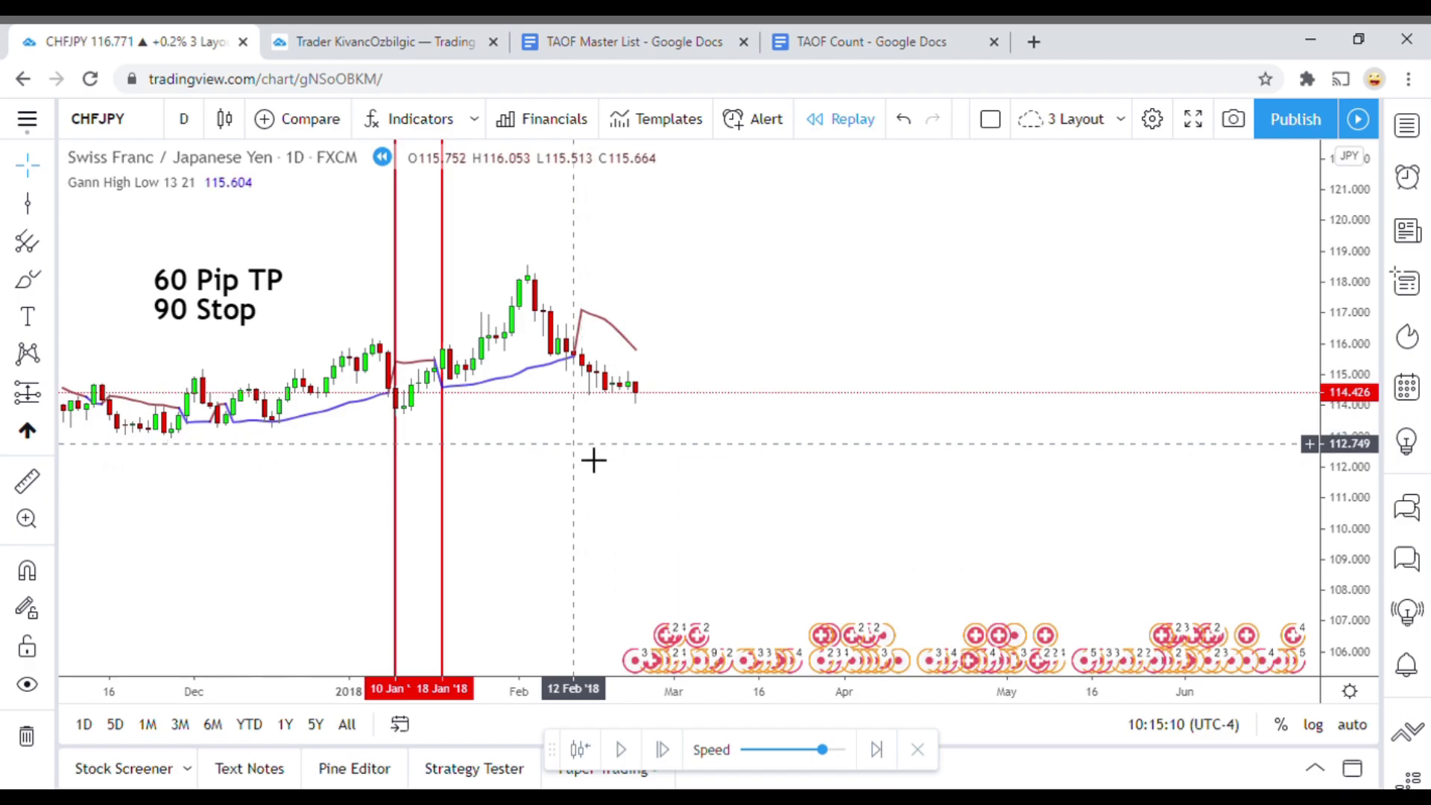
Mark 13 Feb 2018 with a green vertical line and replay into early April near 111.119.
{"action": "left_click", "coordinate": [32, 211]}
{"action": "left_click", "coordinate": [596, 460]}
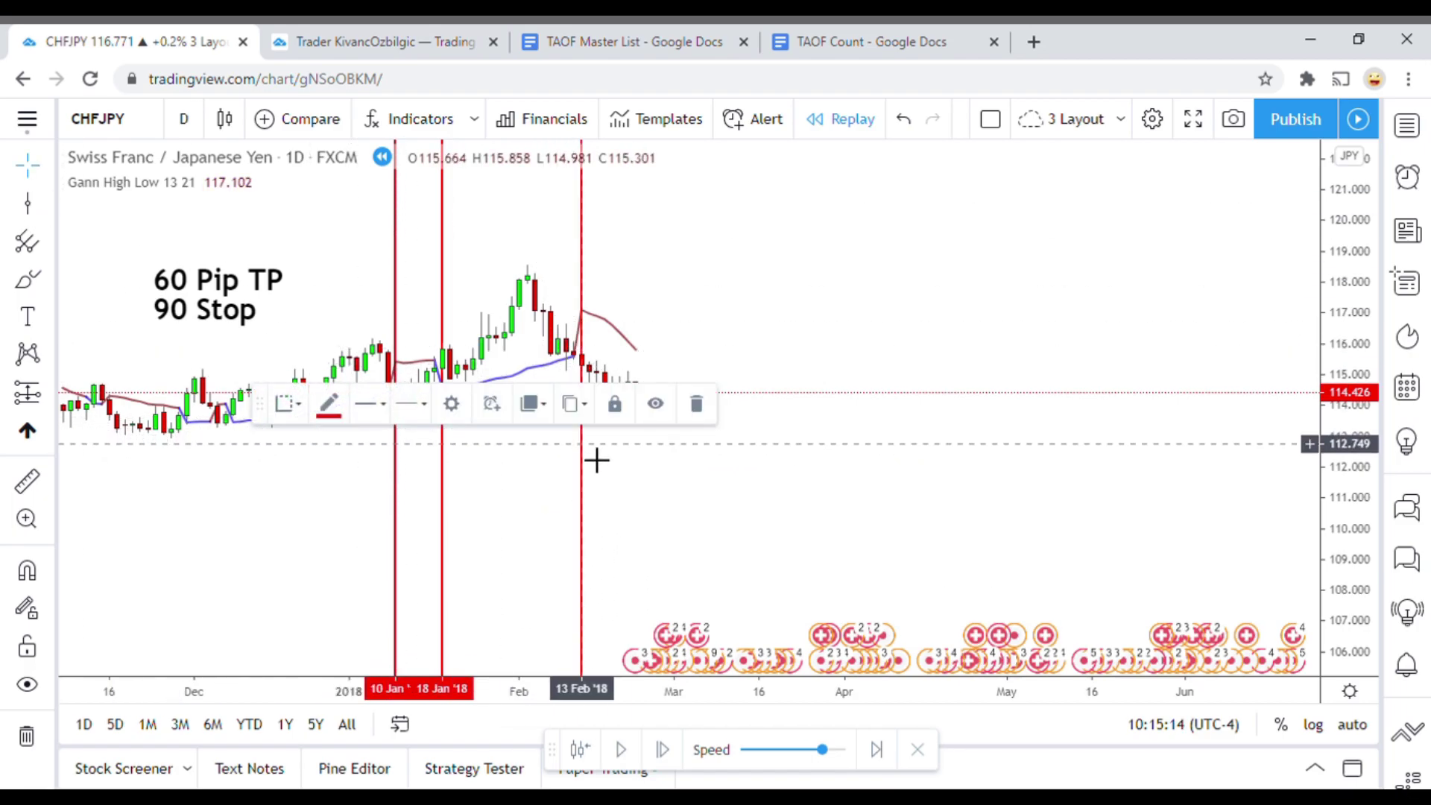
{"action": "left_click", "coordinate": [330, 405]}
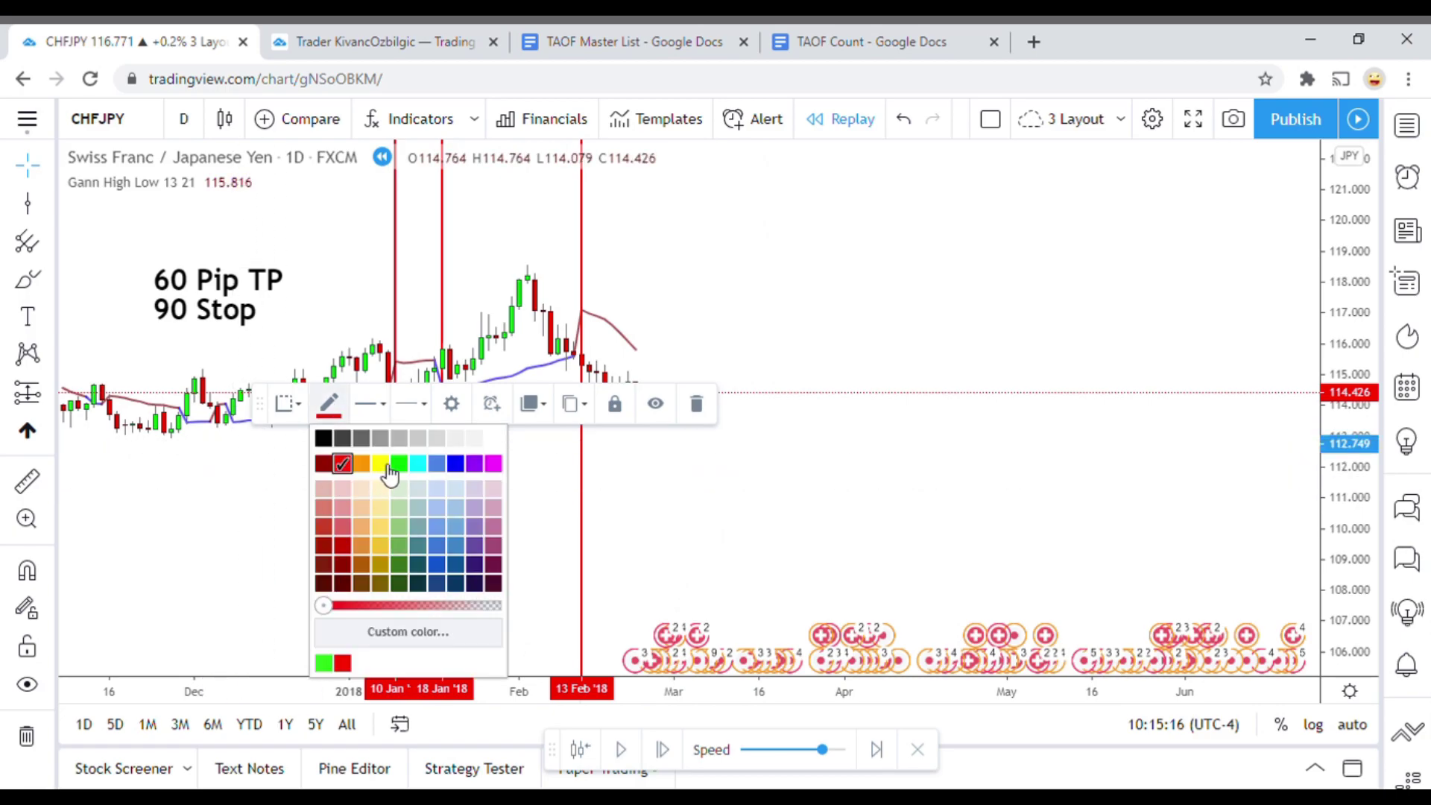
{"action": "left_click", "coordinate": [403, 465]}
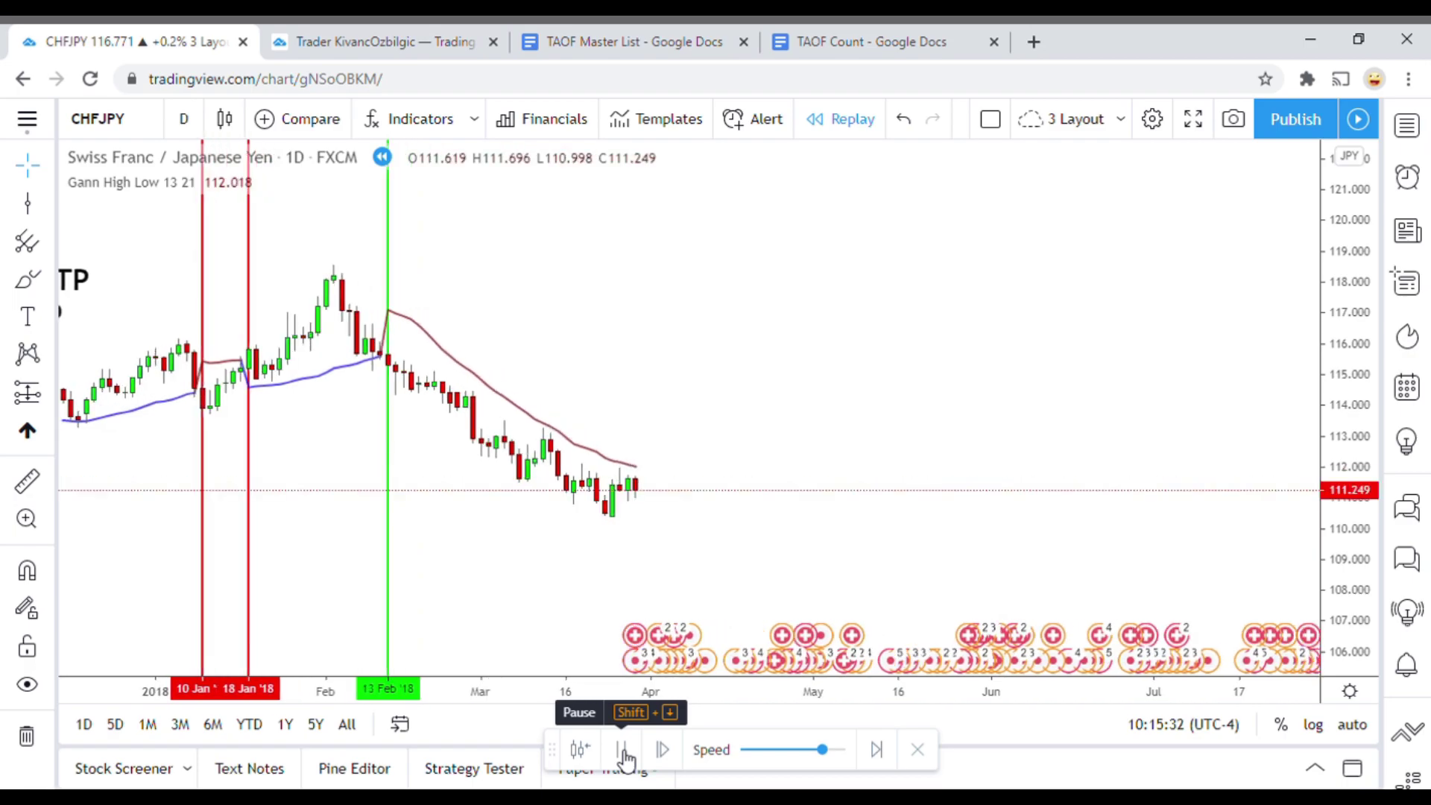
{"action": "left_click", "coordinate": [623, 751]}
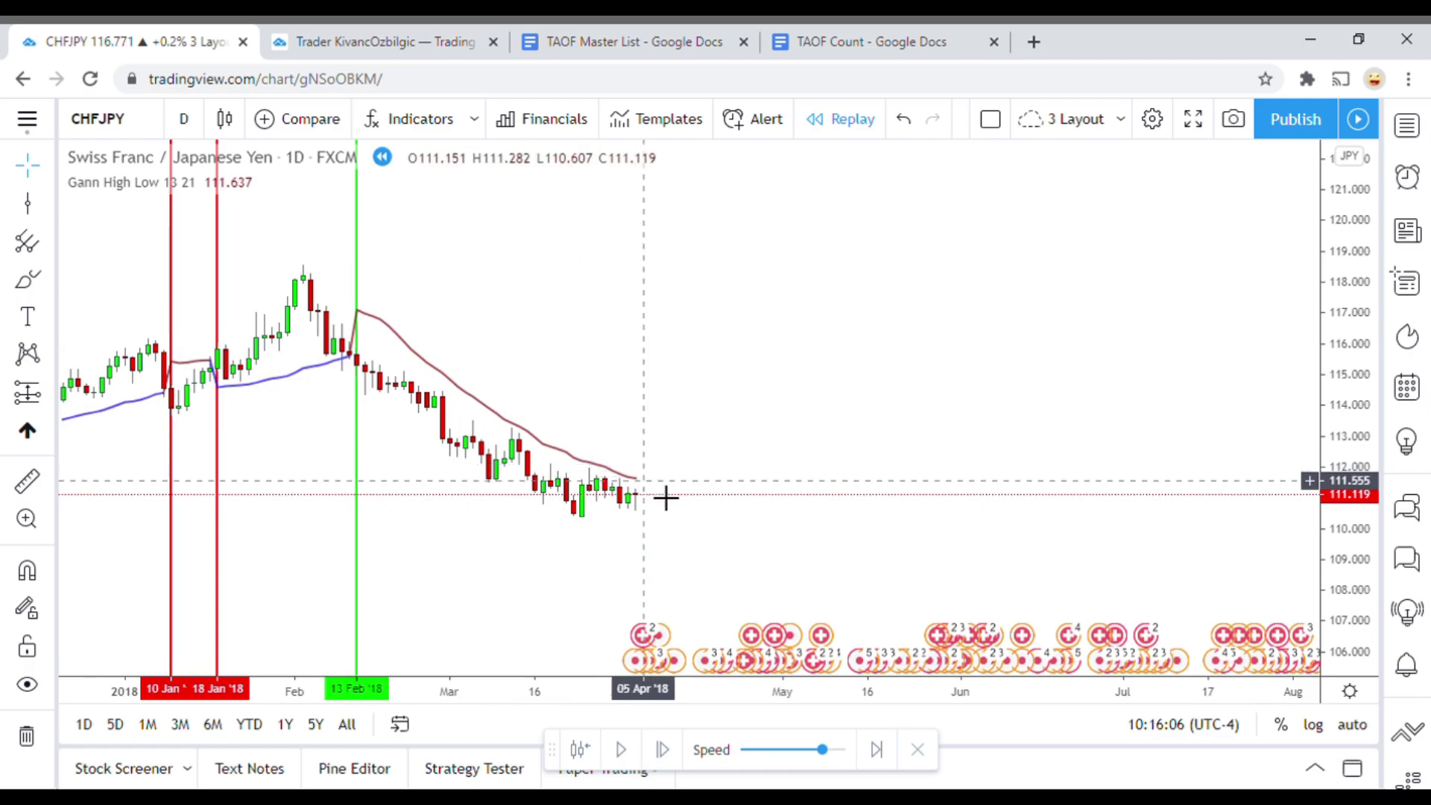
Advance the replay to the 10 Apr 2018 candle and stretch the price scale vertically.
{"action": "left_click", "coordinate": [630, 752]}
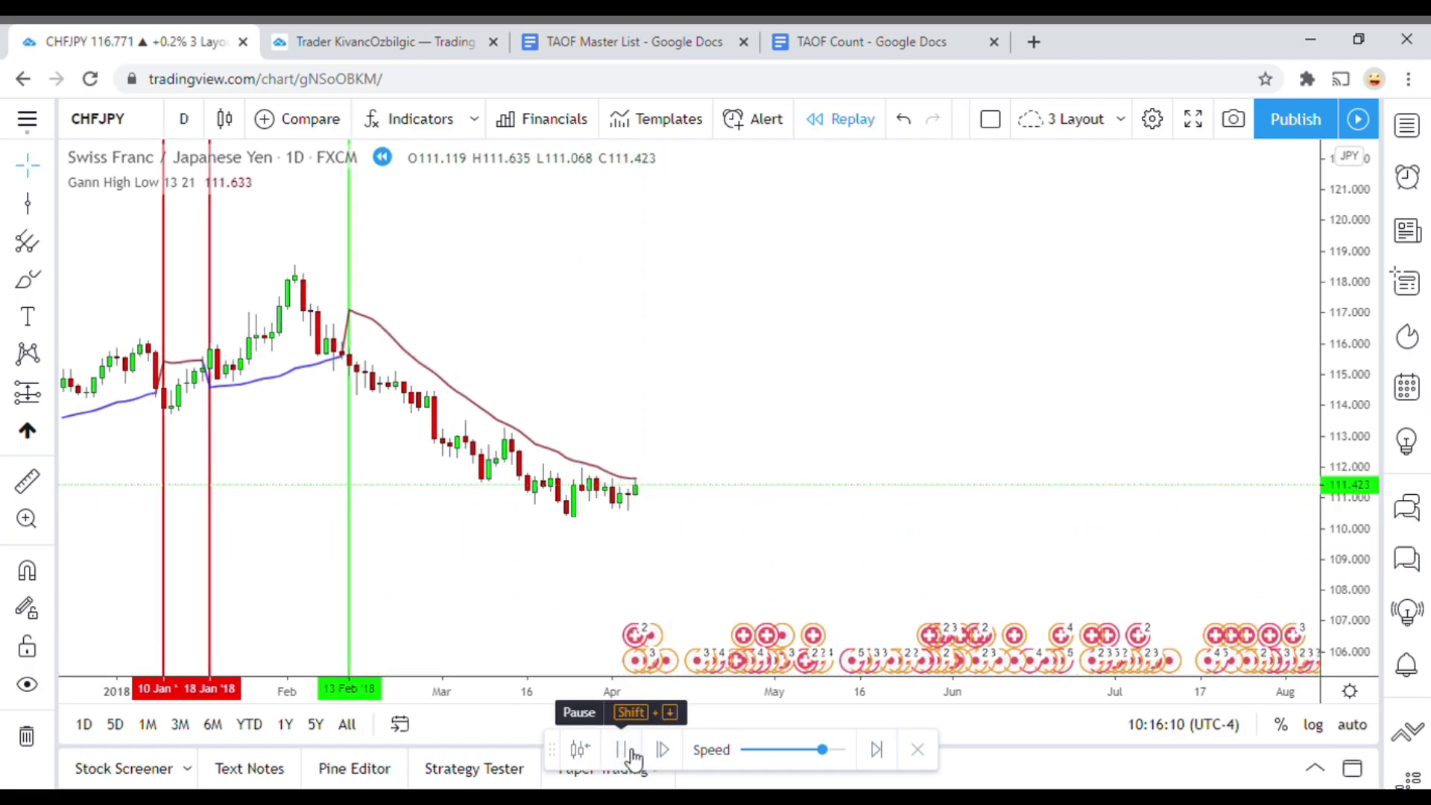
{"action": "left_click", "coordinate": [629, 751]}
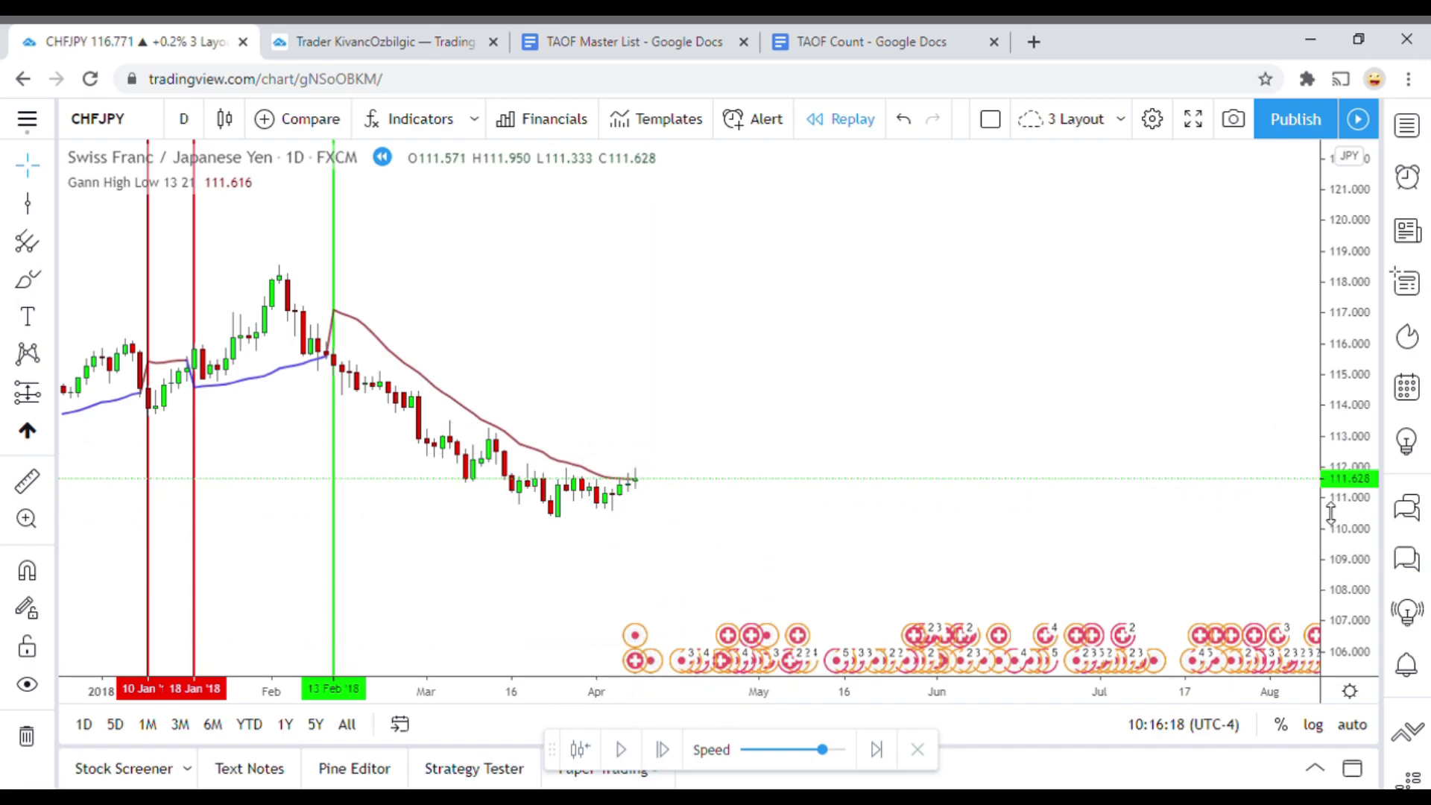
{"action": "left_click_drag", "start_coordinate": [1354, 591], "coordinate": [1428, 588]}
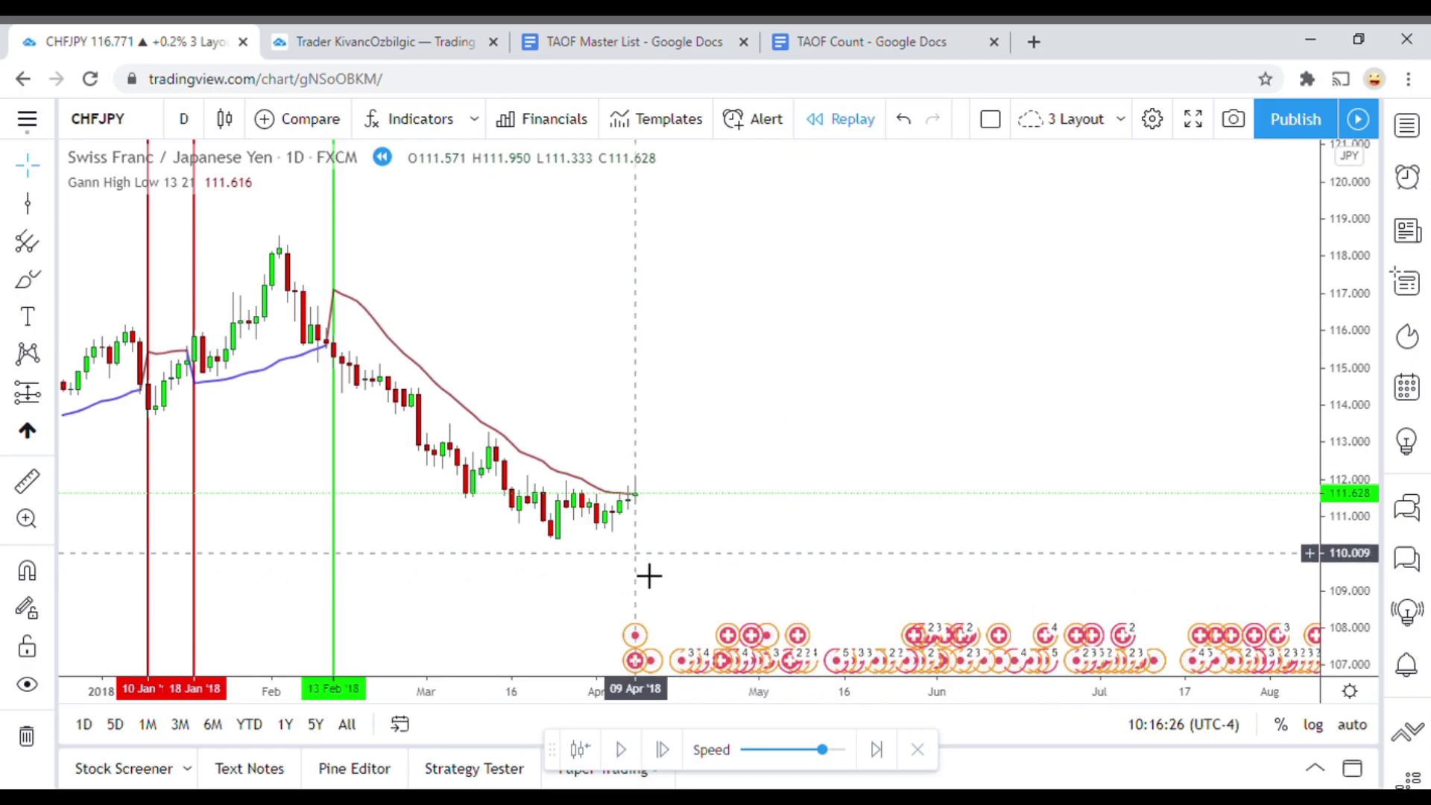
{"action": "left_click", "coordinate": [626, 753]}
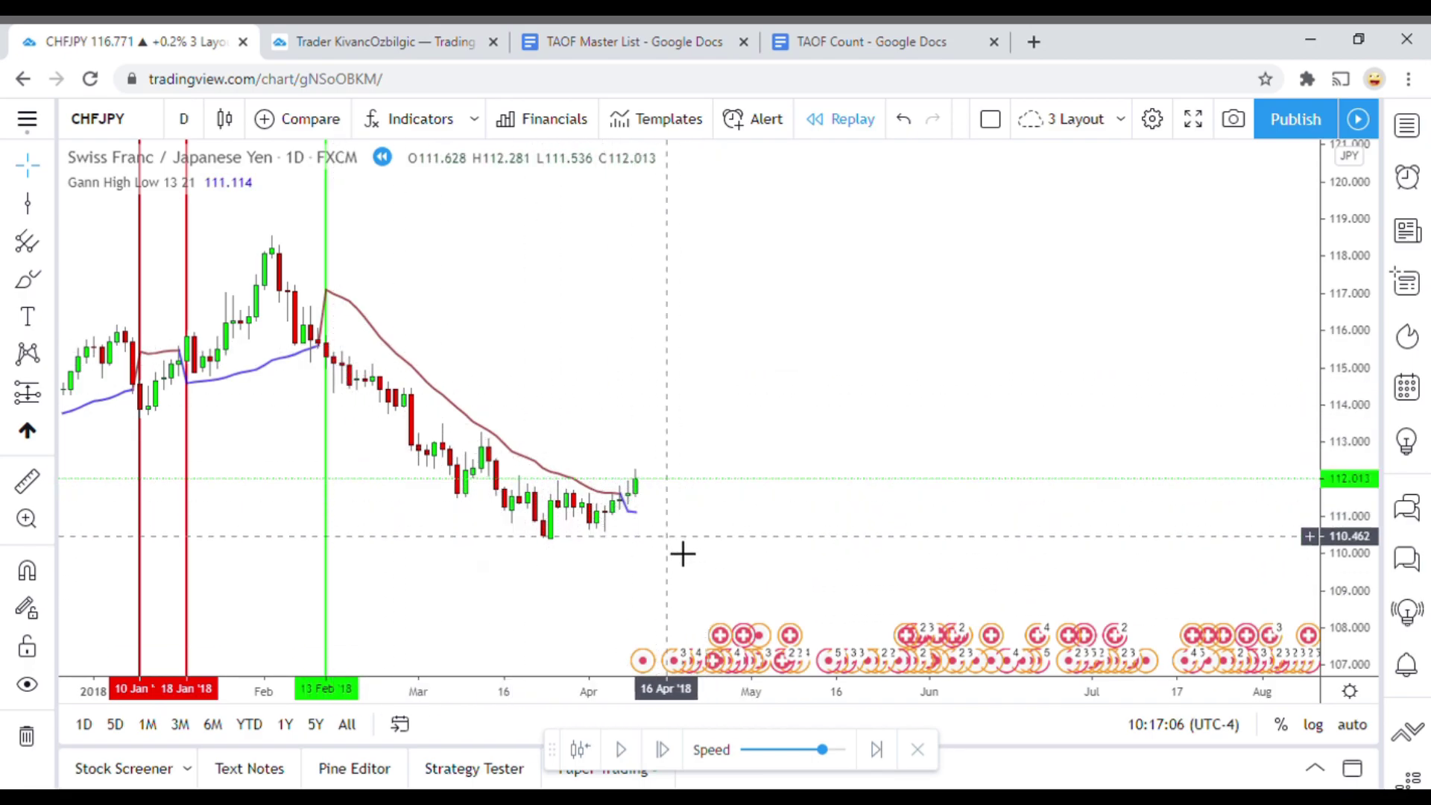
Replay a few more bars, measure a price move, and place a vertical line on 10 Apr.
{"action": "left_click_drag", "start_coordinate": [699, 543], "coordinate": [707, 536]}
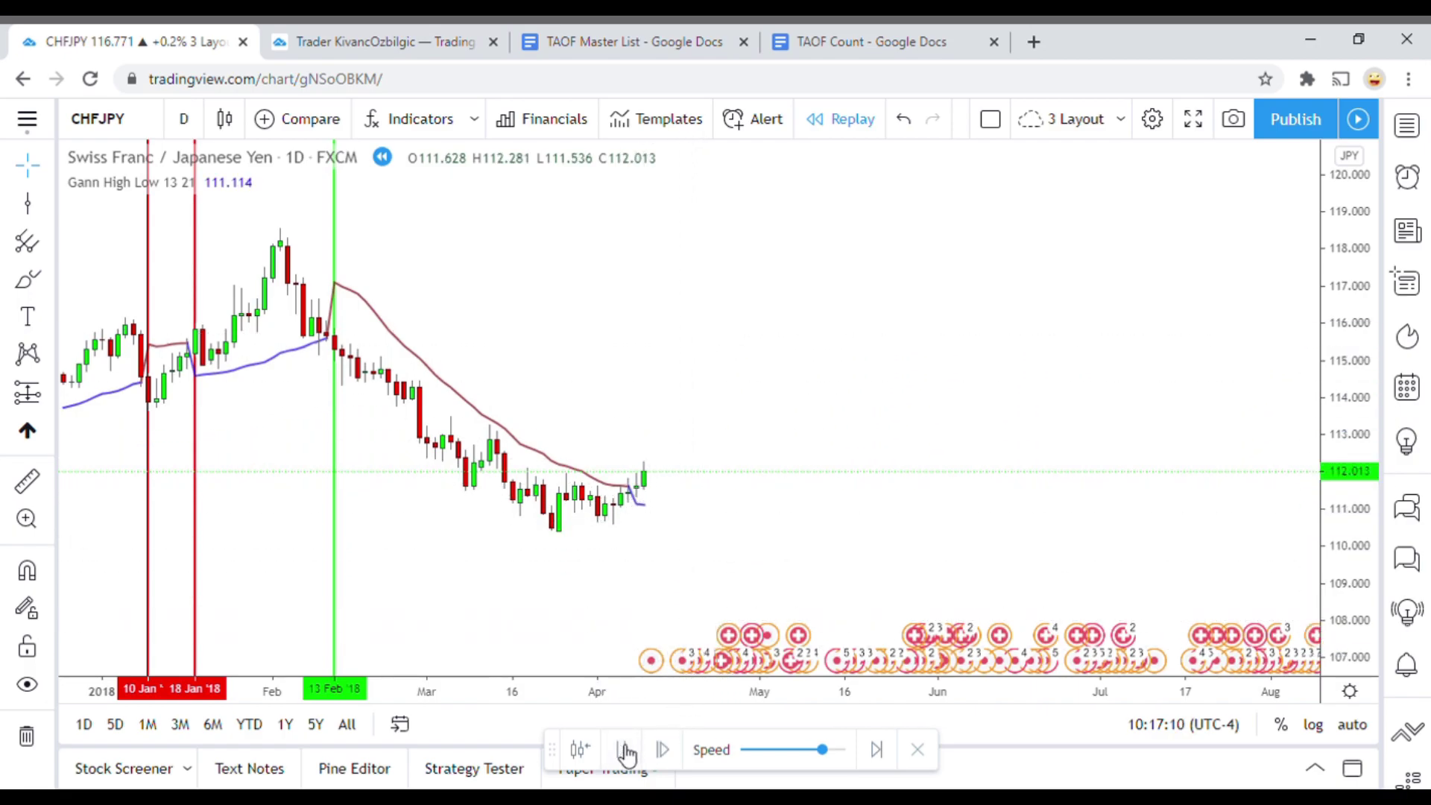
{"action": "left_click", "coordinate": [625, 750]}
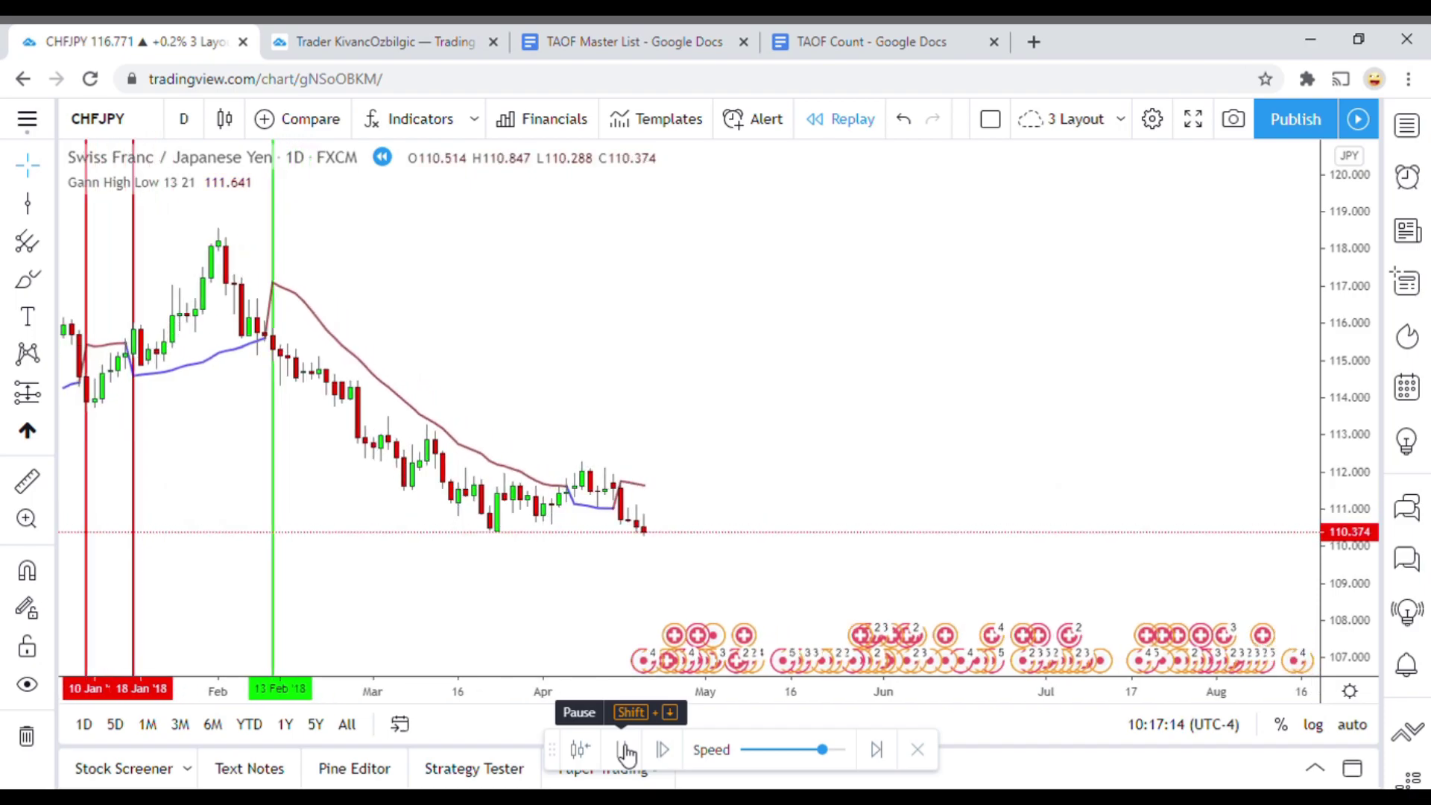
{"action": "left_click", "coordinate": [624, 750]}
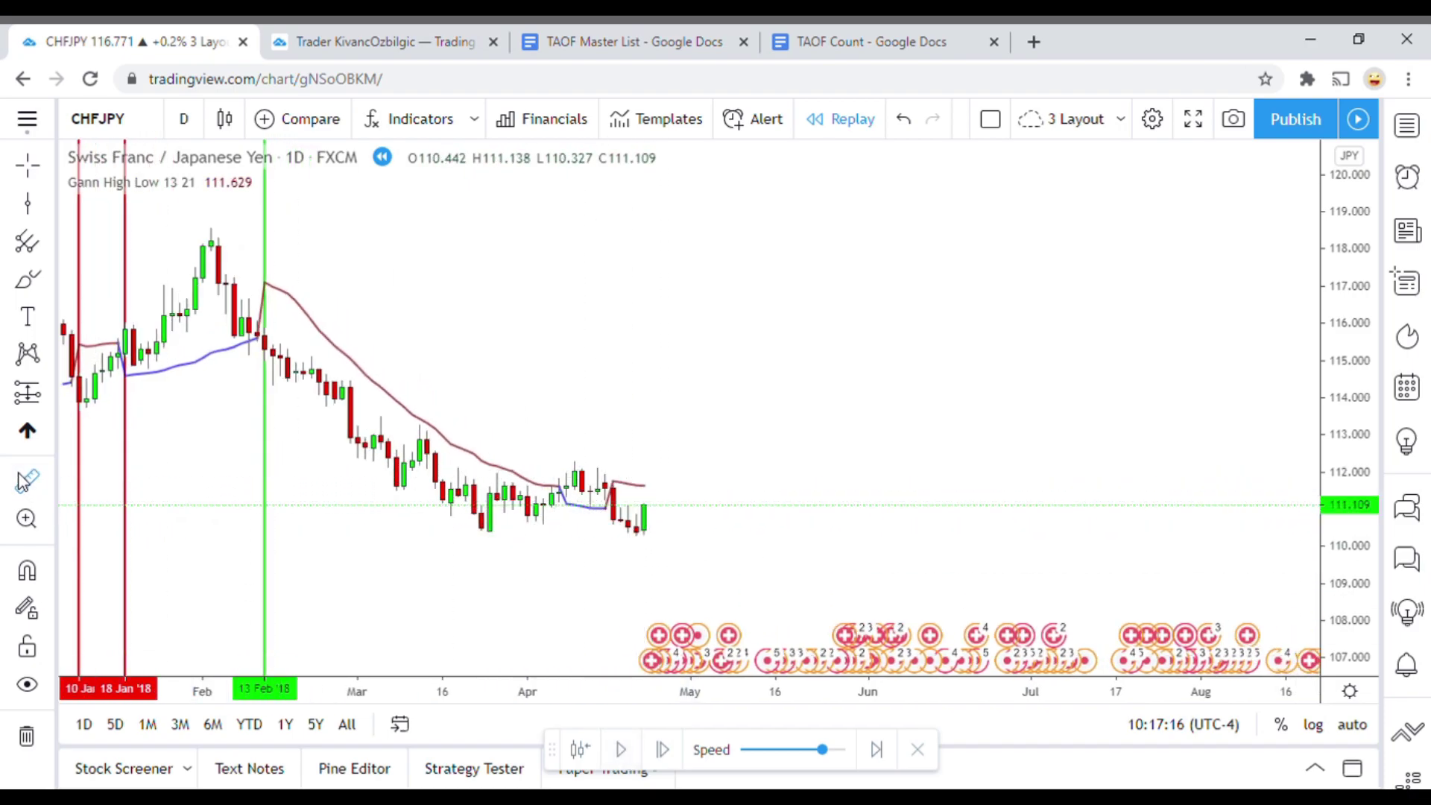
{"action": "left_click", "coordinate": [26, 481]}
{"action": "left_click", "coordinate": [542, 505]}
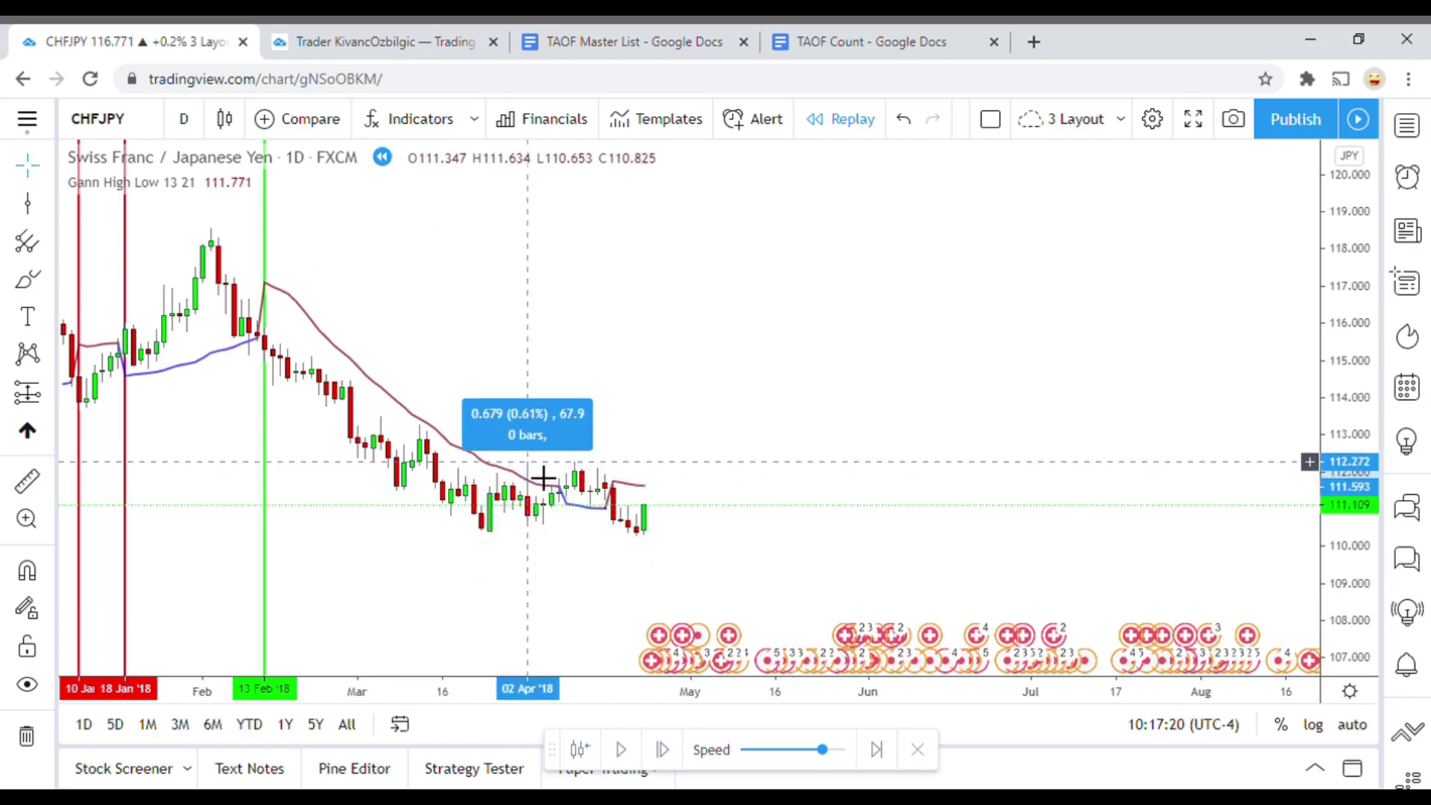
{"action": "left_click", "coordinate": [542, 477]}
{"action": "left_click", "coordinate": [27, 203]}
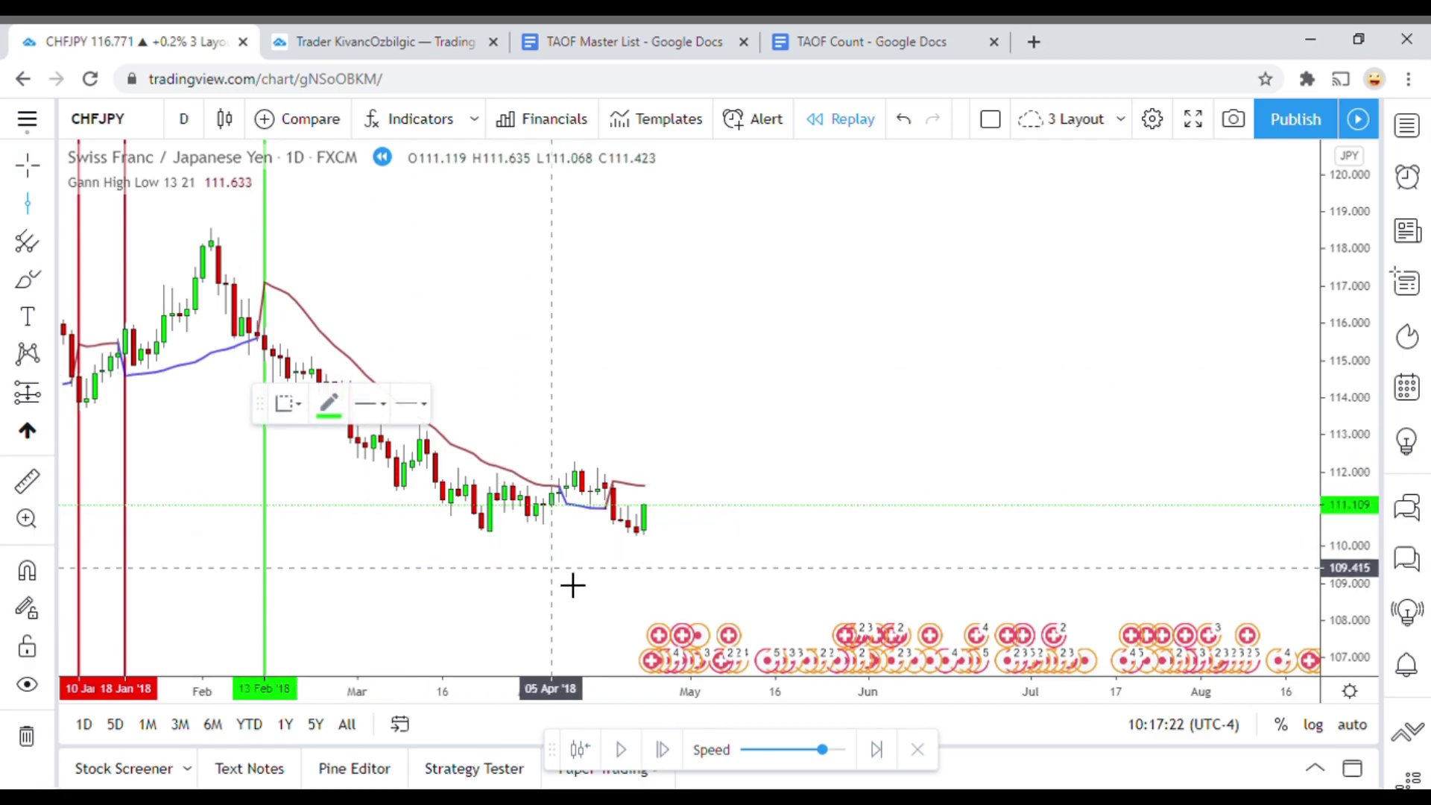
{"action": "left_click", "coordinate": [585, 544]}
{"action": "left_click_drag", "start_coordinate": [584, 484], "coordinate": [578, 488]}
{"action": "left_click_drag", "start_coordinate": [827, 458], "coordinate": [825, 418]}
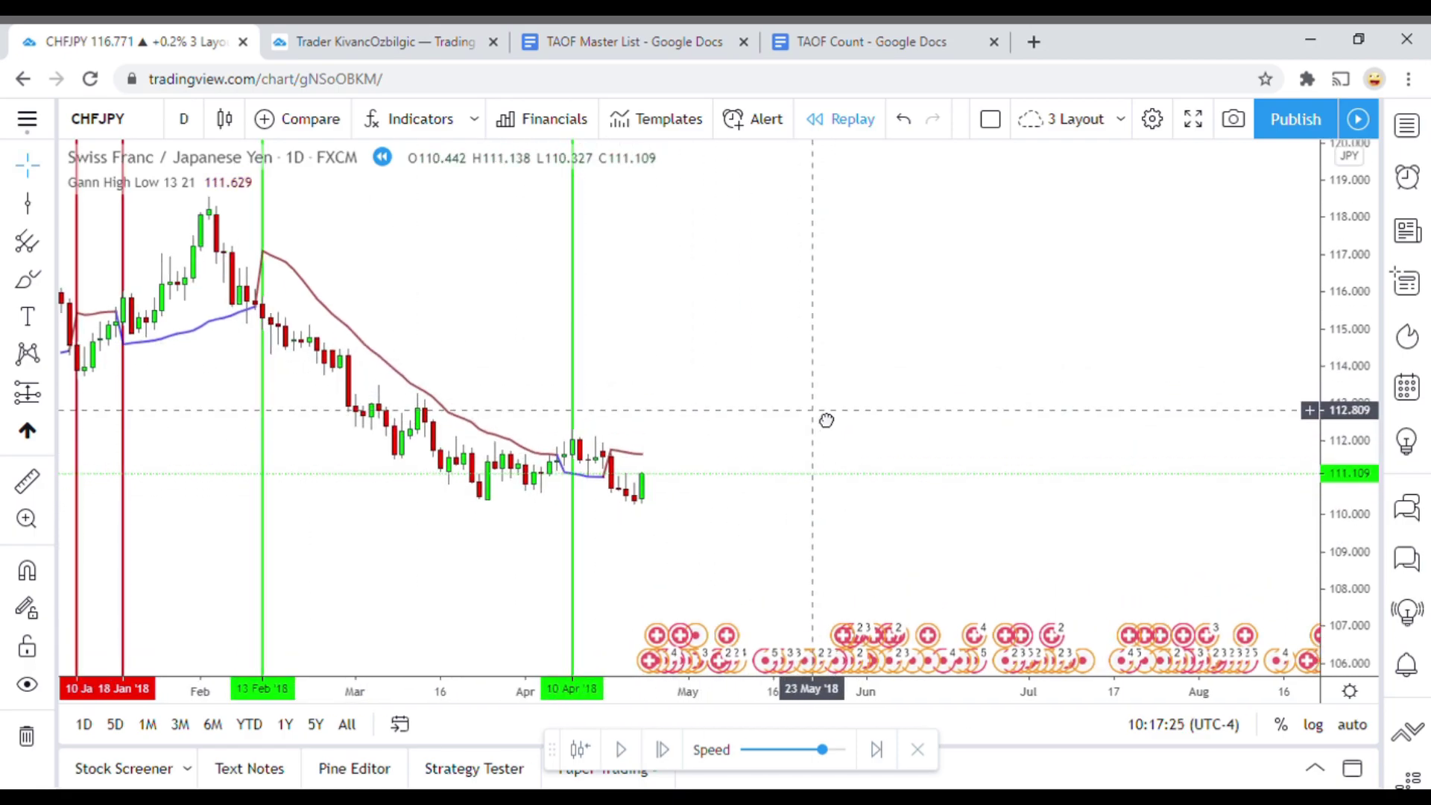
Measure the 01 May drop to 110.292, then mark 18 Apr with a vertical line.
{"action": "left_click", "coordinate": [26, 483]}
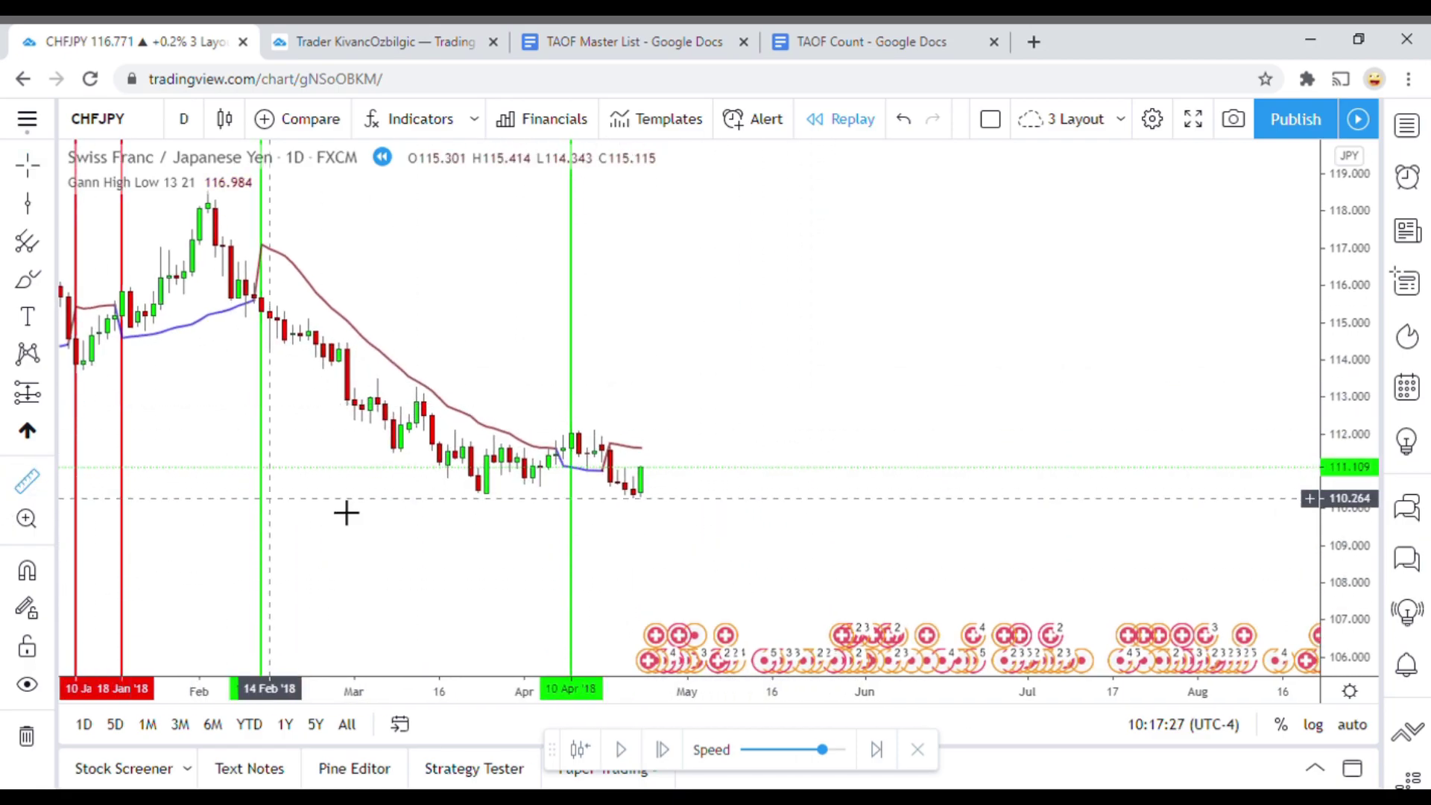
{"action": "left_click", "coordinate": [702, 499]}
{"action": "left_click", "coordinate": [703, 514]}
{"action": "left_click", "coordinate": [893, 587]}
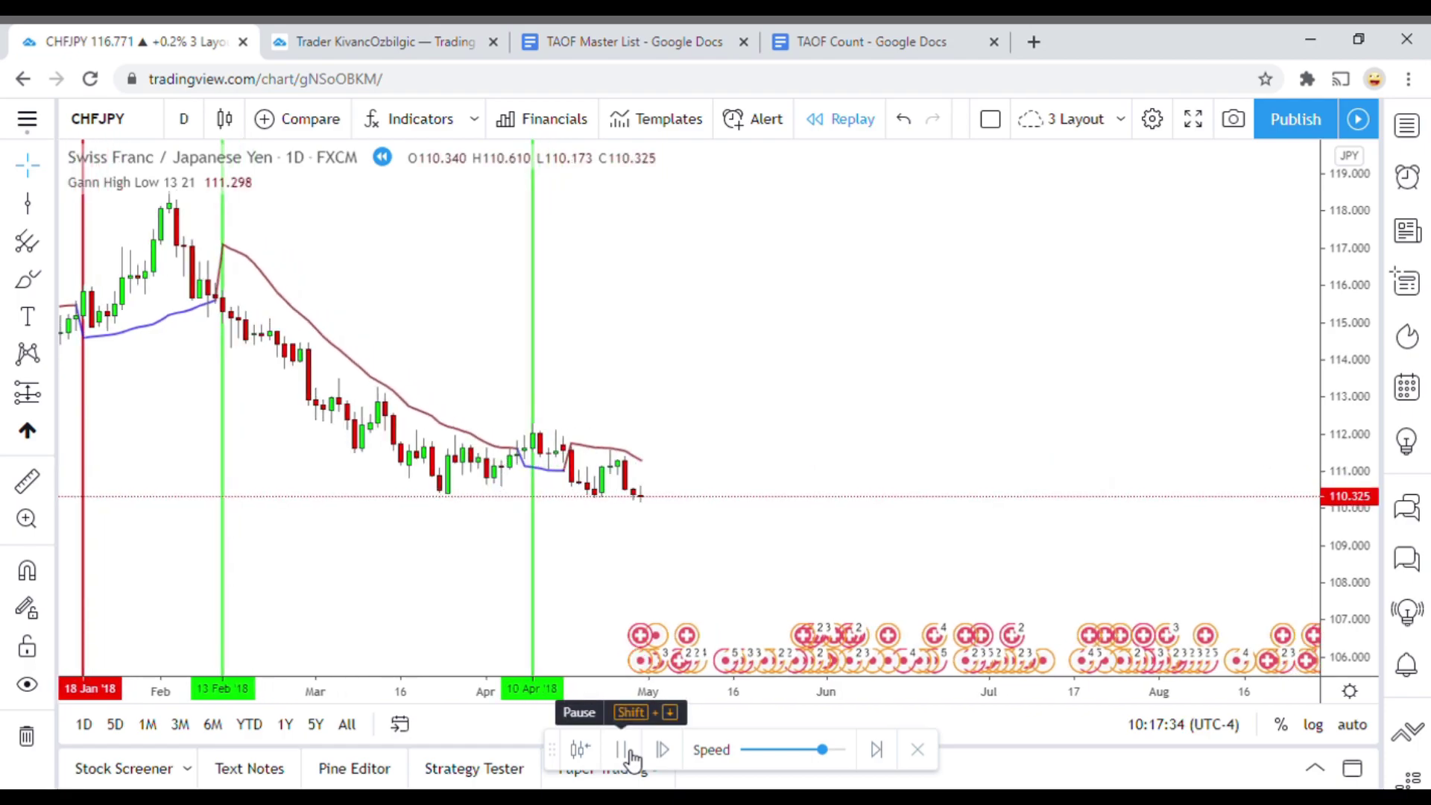
{"action": "left_click", "coordinate": [631, 754]}
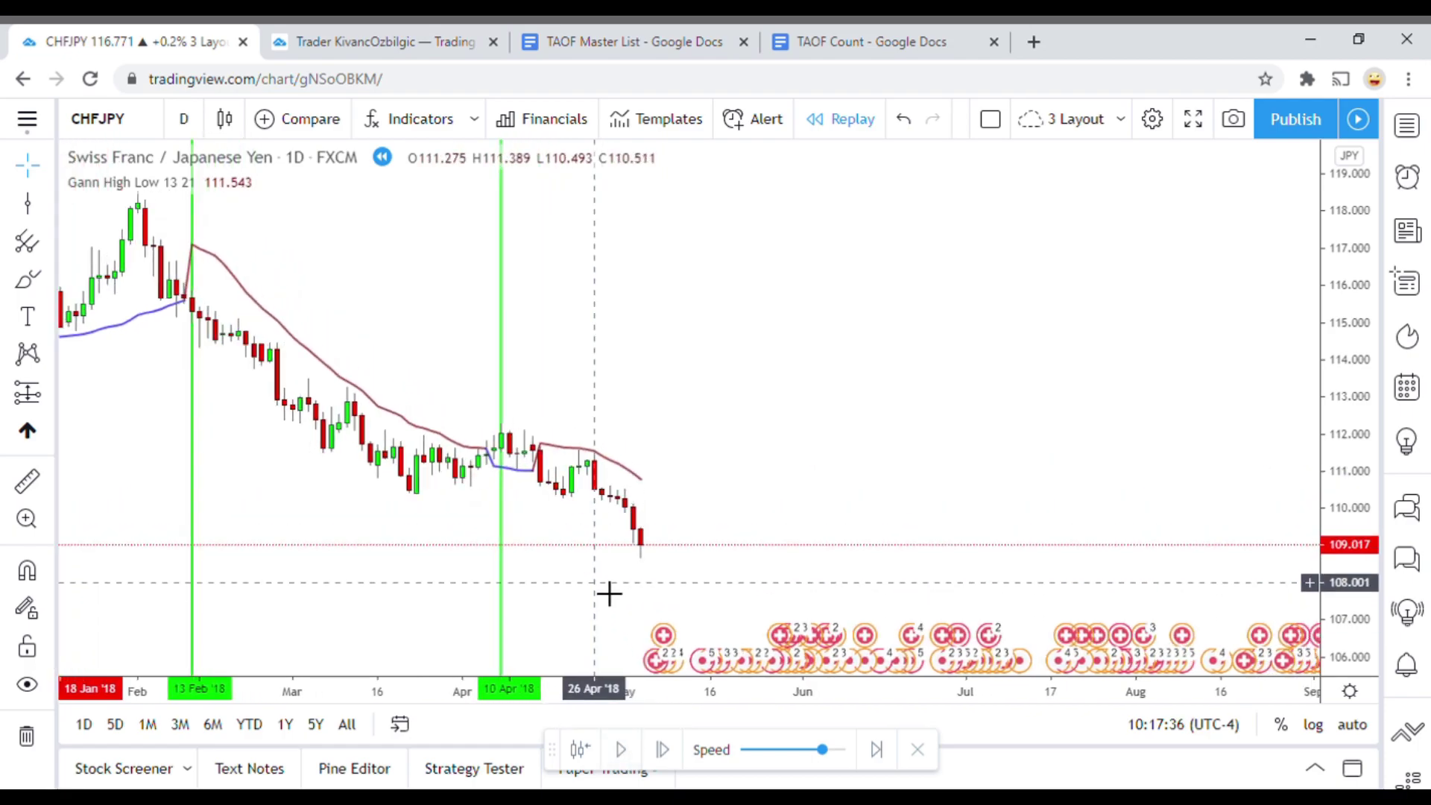
{"action": "left_click", "coordinate": [544, 498]}
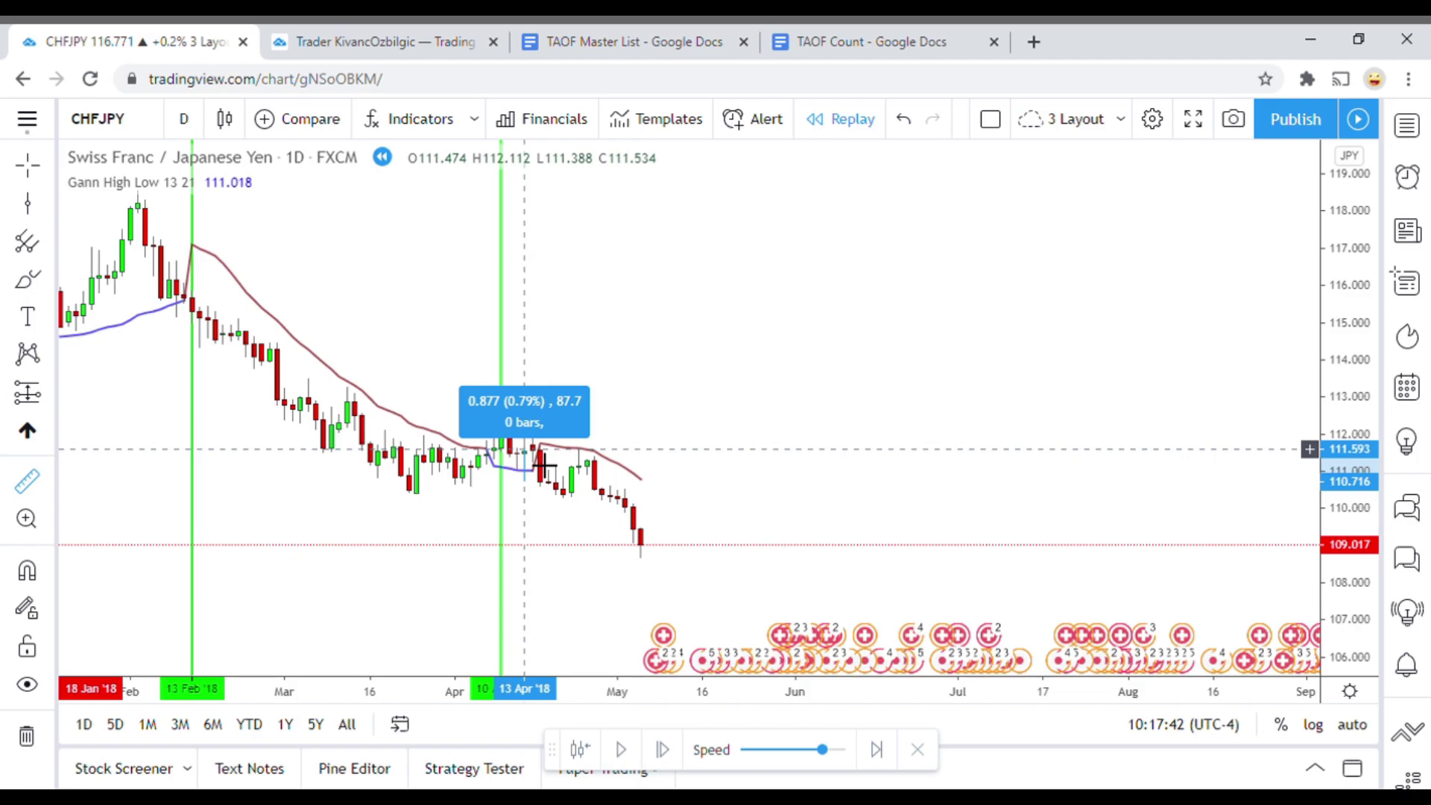
{"action": "key", "text": "Escape"}
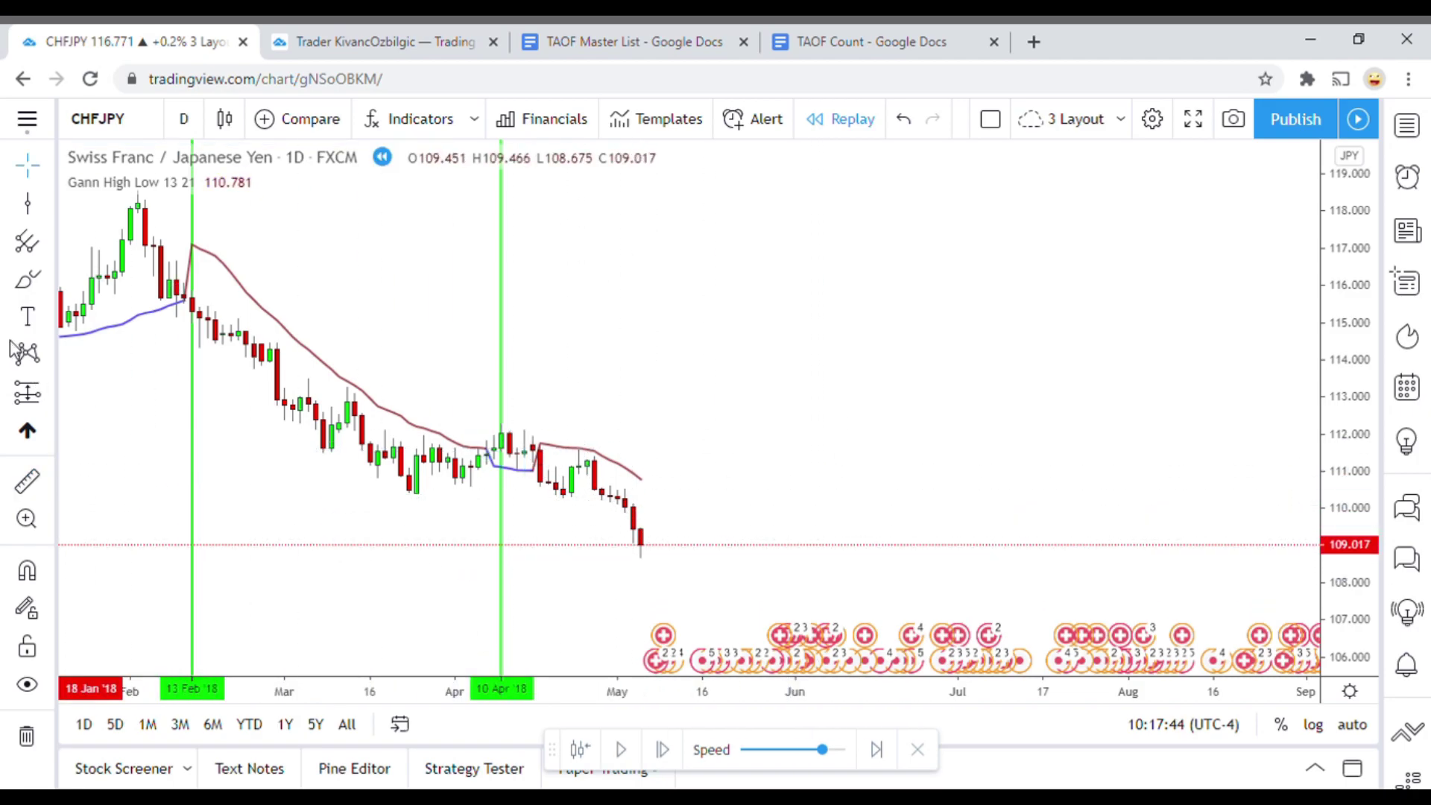
{"action": "left_click", "coordinate": [27, 205]}
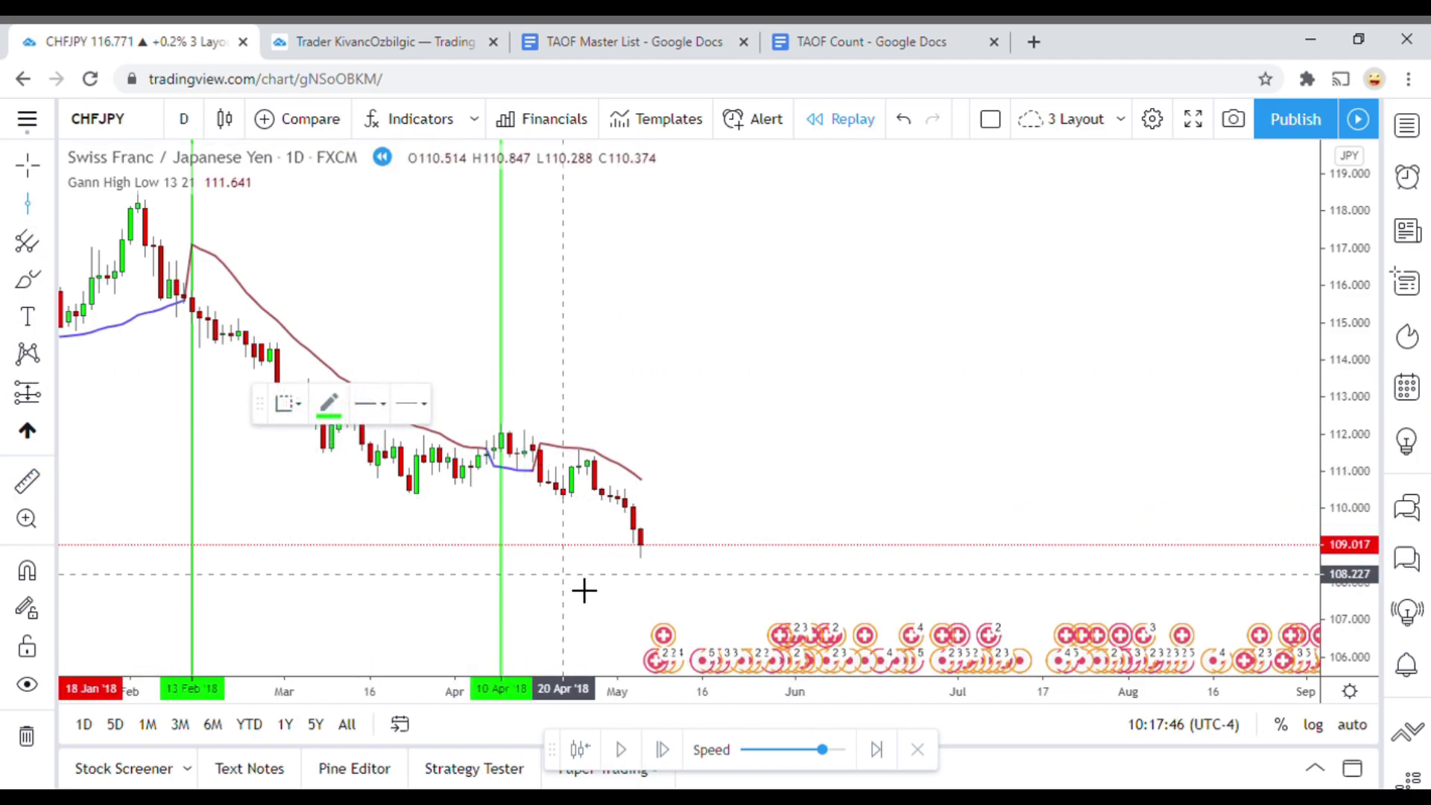
{"action": "left_click", "coordinate": [547, 570]}
{"action": "left_click", "coordinate": [990, 514]}
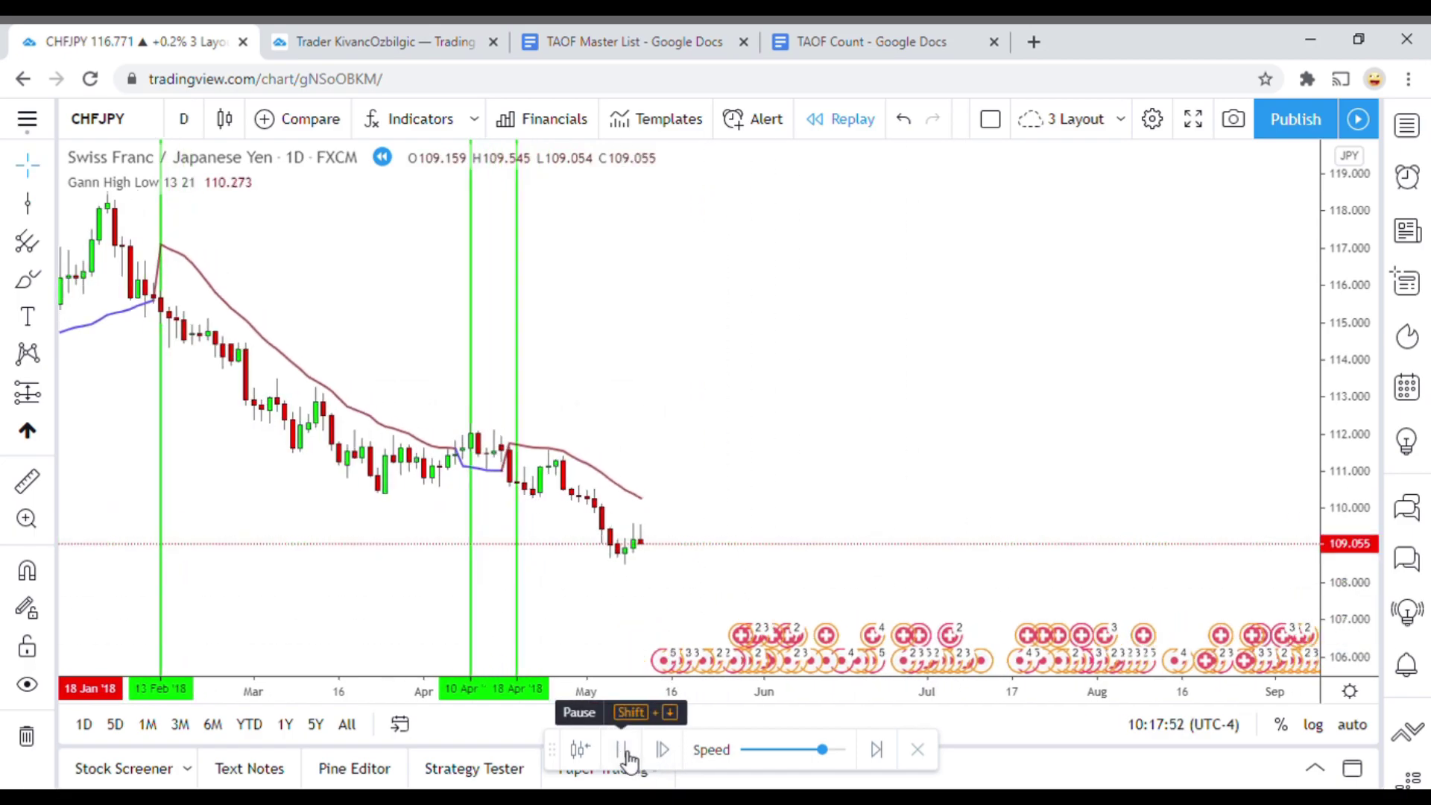
Replay into mid-May and mark 15 May 2018 with a vertical line.
{"action": "left_click", "coordinate": [626, 754]}
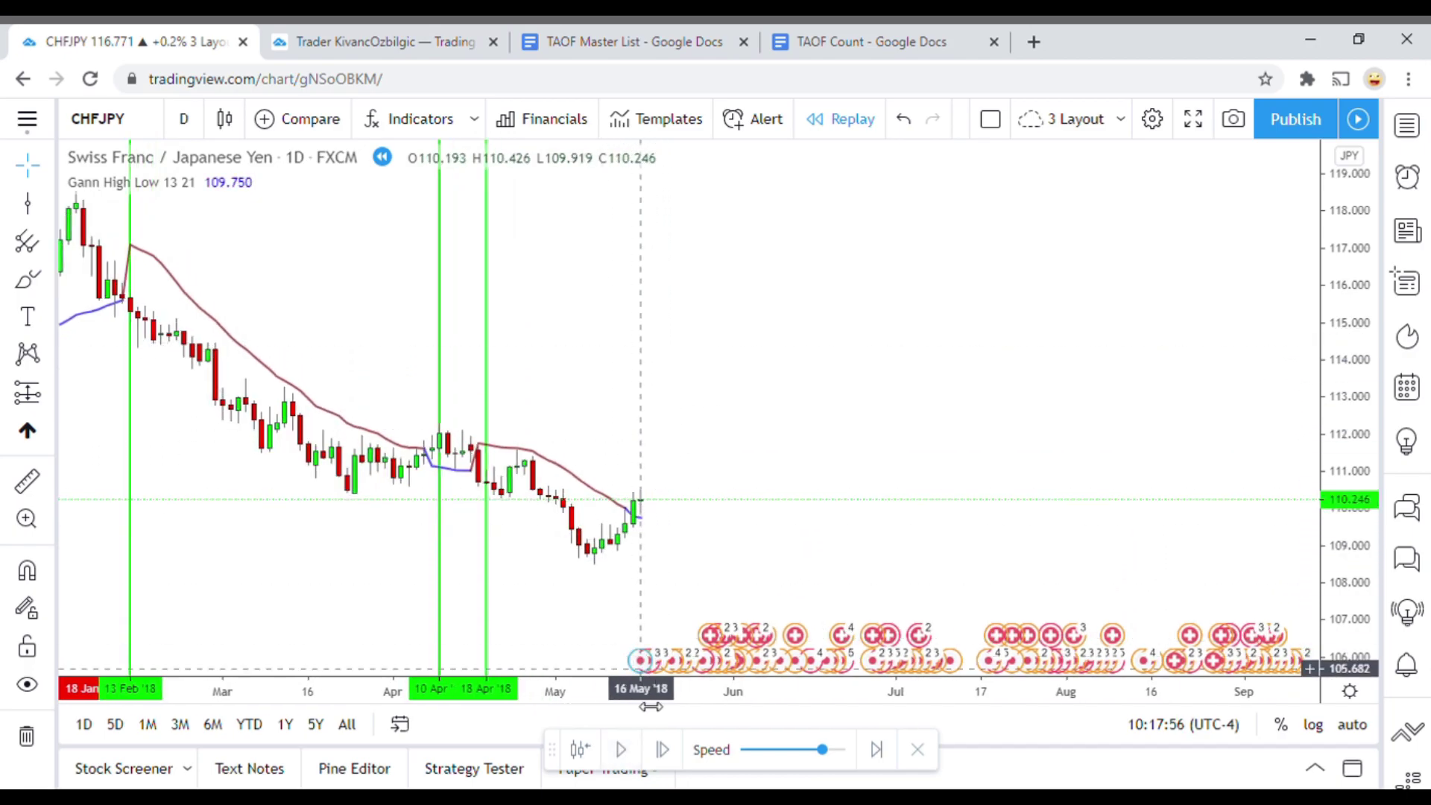
{"action": "left_click", "coordinate": [626, 755]}
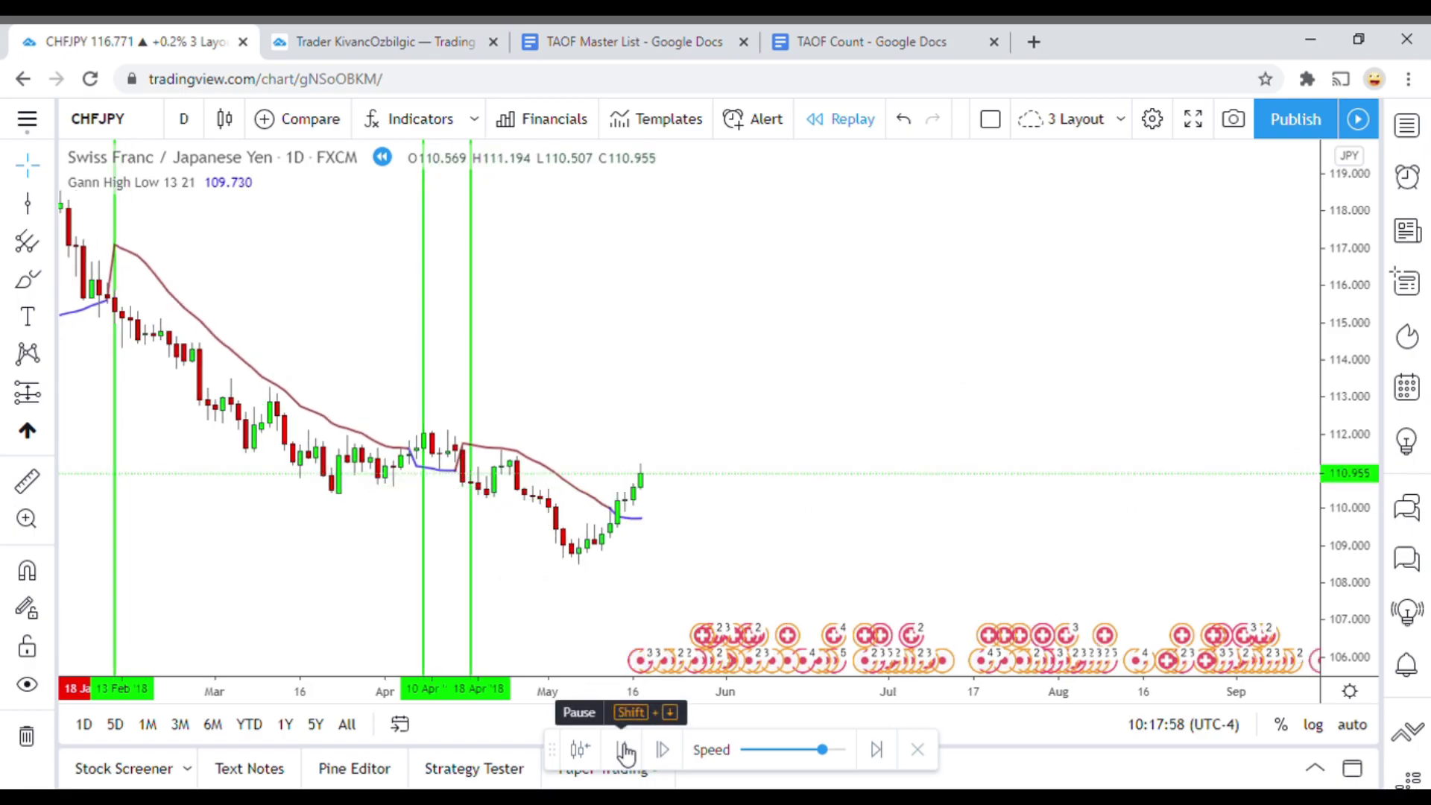
{"action": "left_click", "coordinate": [626, 754]}
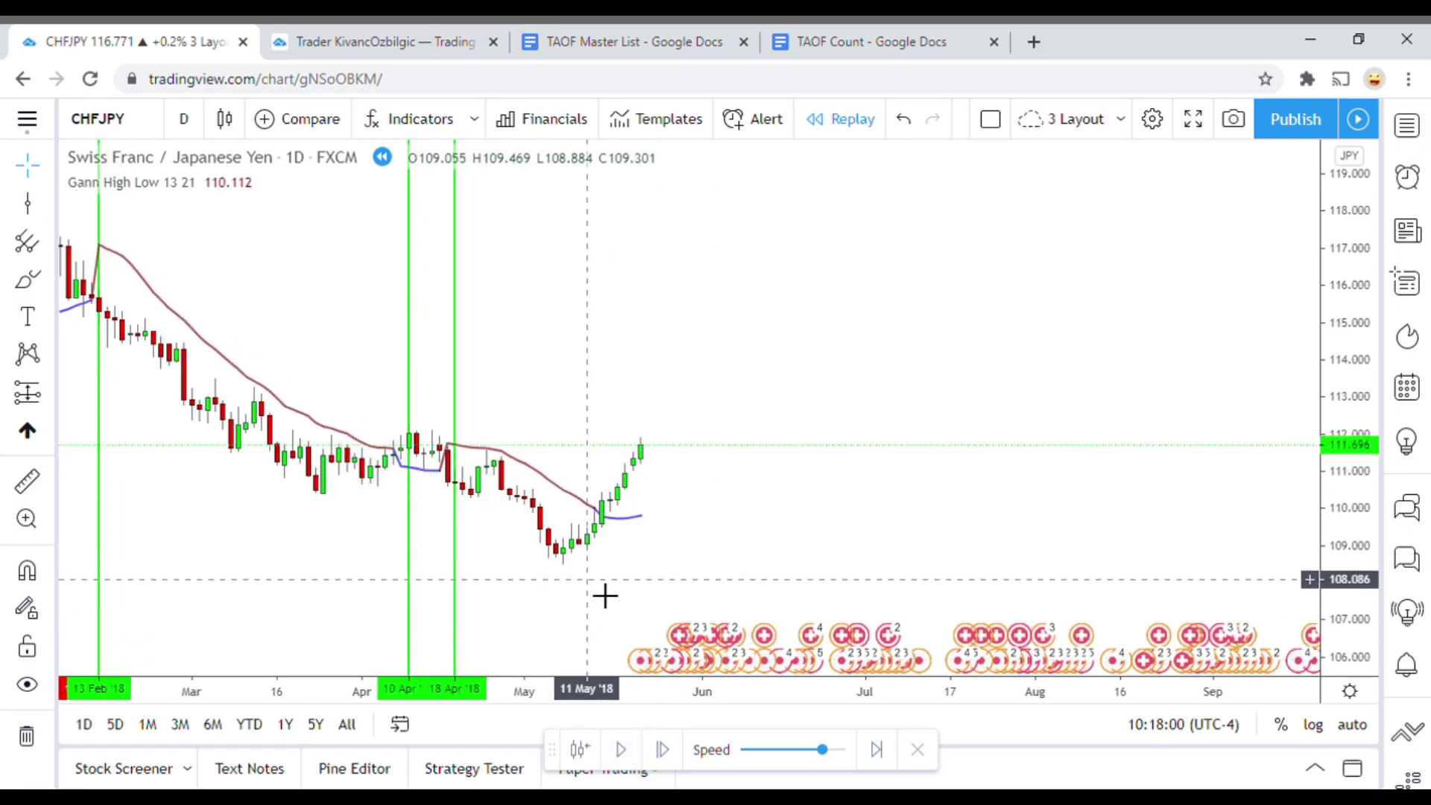
{"action": "left_click", "coordinate": [28, 208]}
{"action": "left_click", "coordinate": [623, 573]}
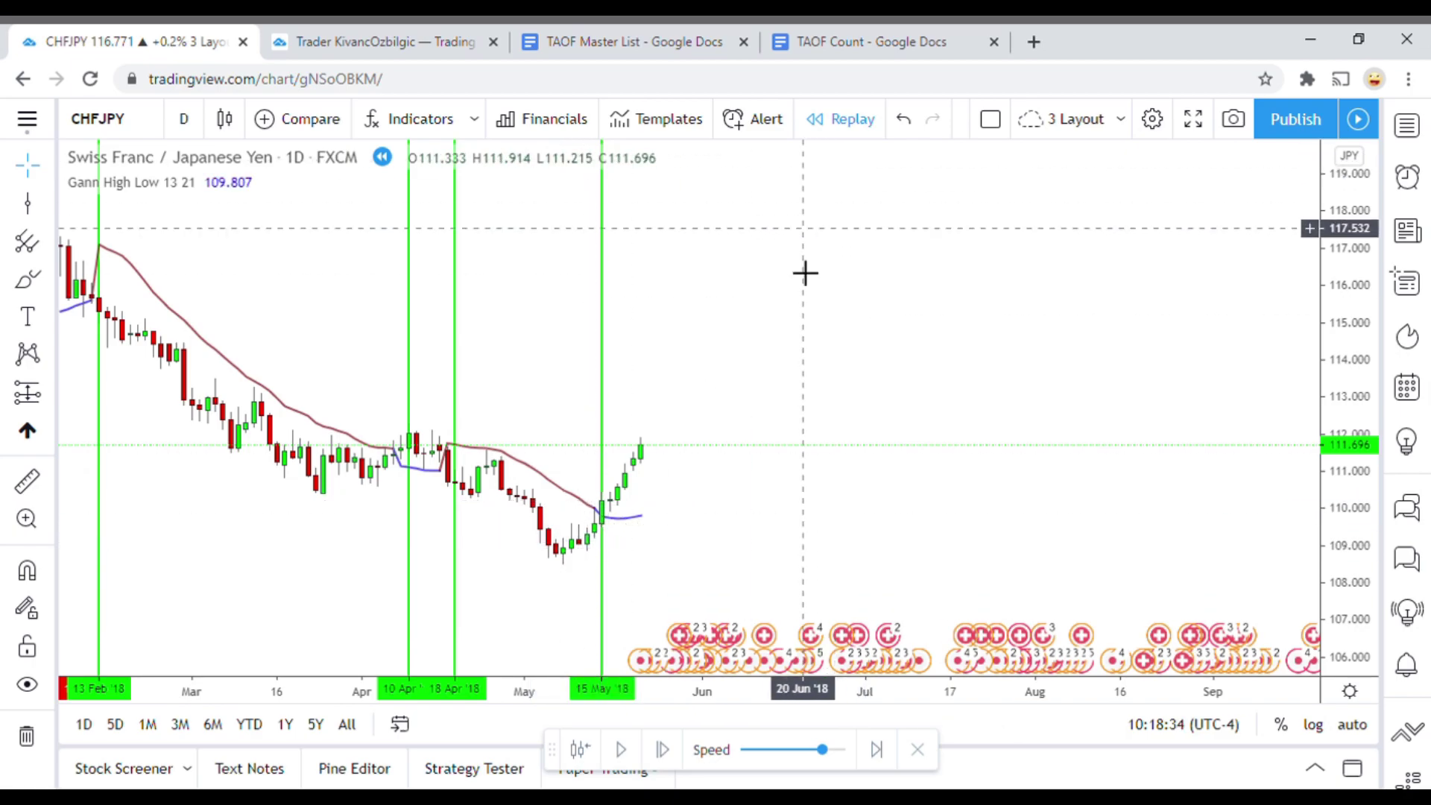
Run the replay through June in short bursts, reviewing recent bars, until early July.
{"action": "left_click", "coordinate": [623, 752]}
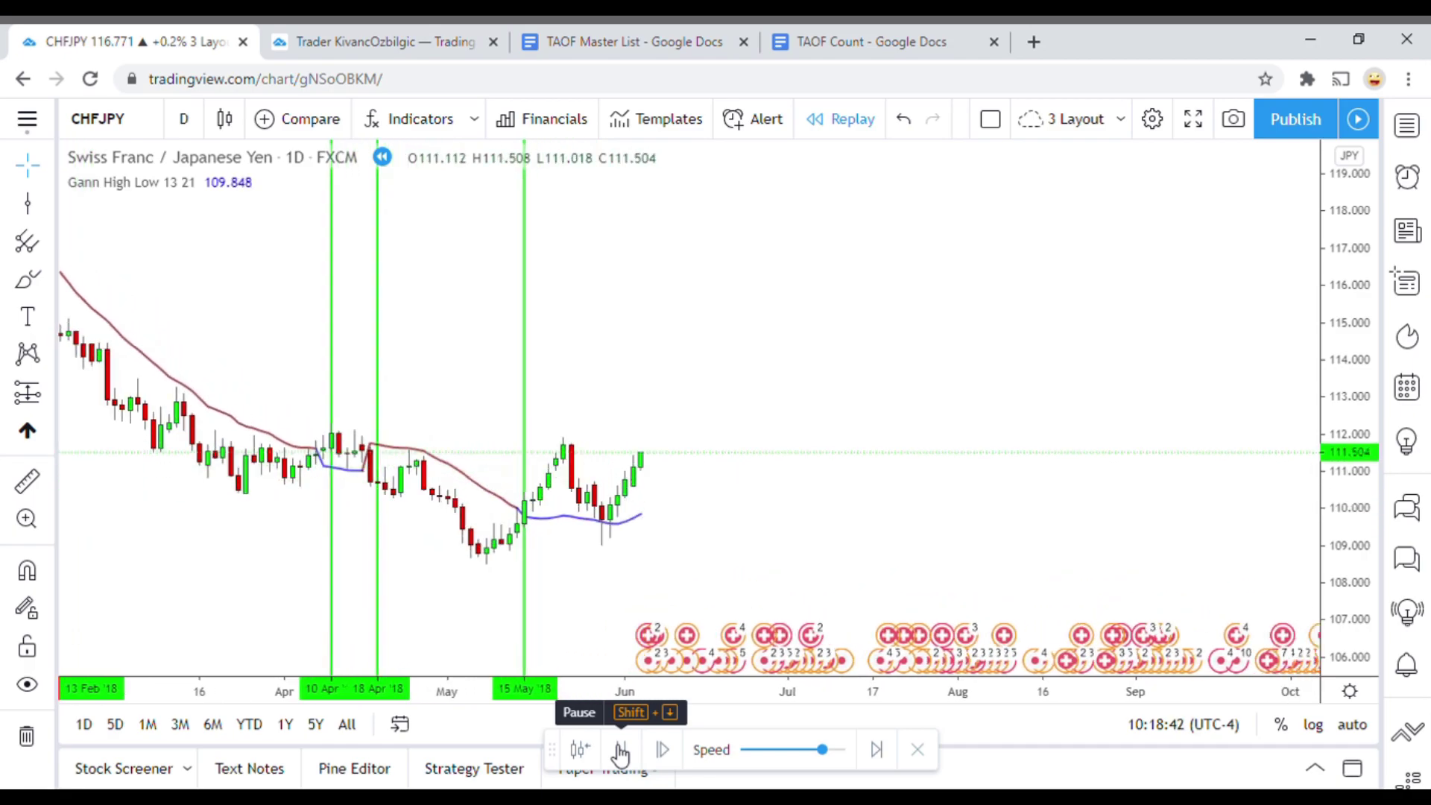
{"action": "left_click", "coordinate": [621, 751]}
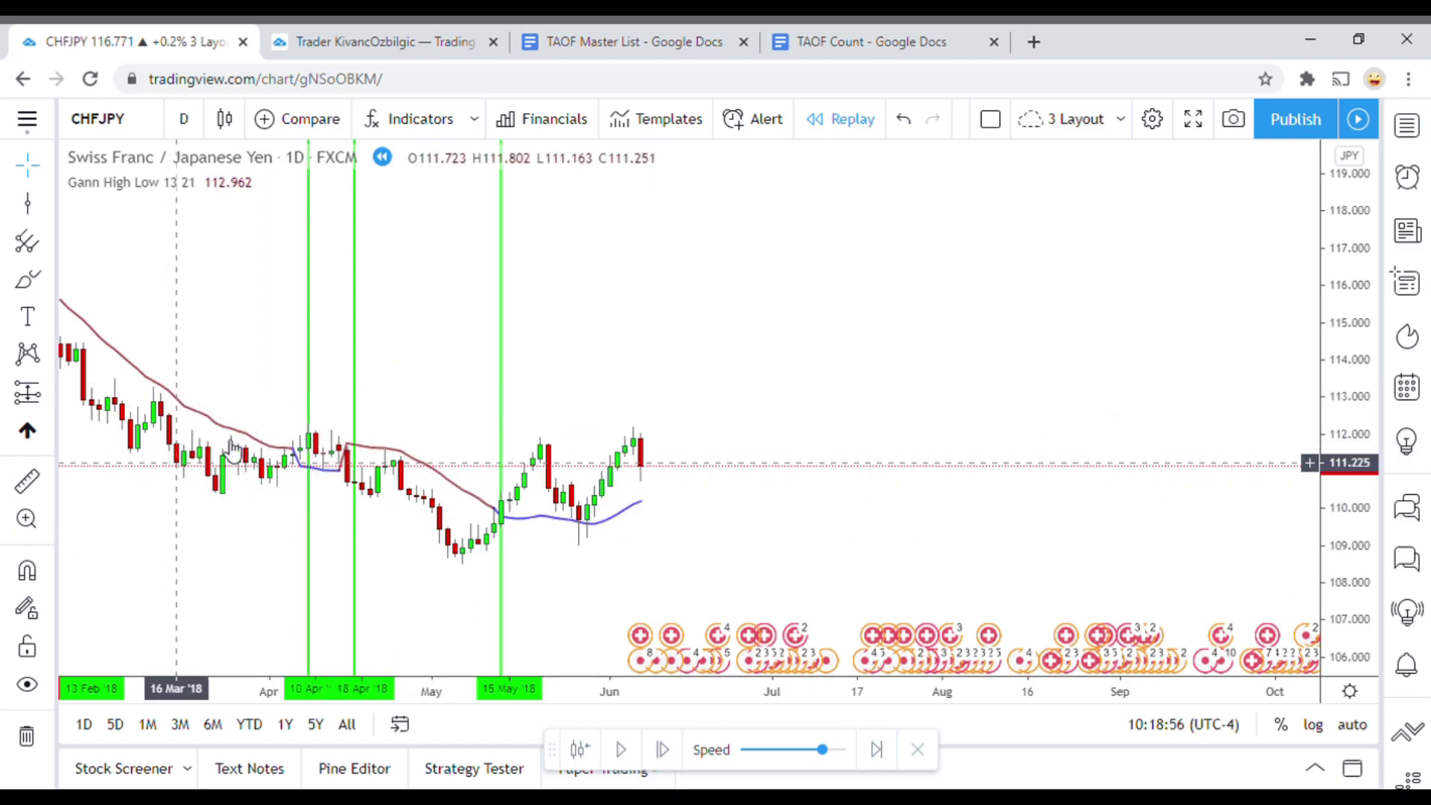
{"action": "left_click_drag", "start_coordinate": [649, 594], "coordinate": [686, 572]}
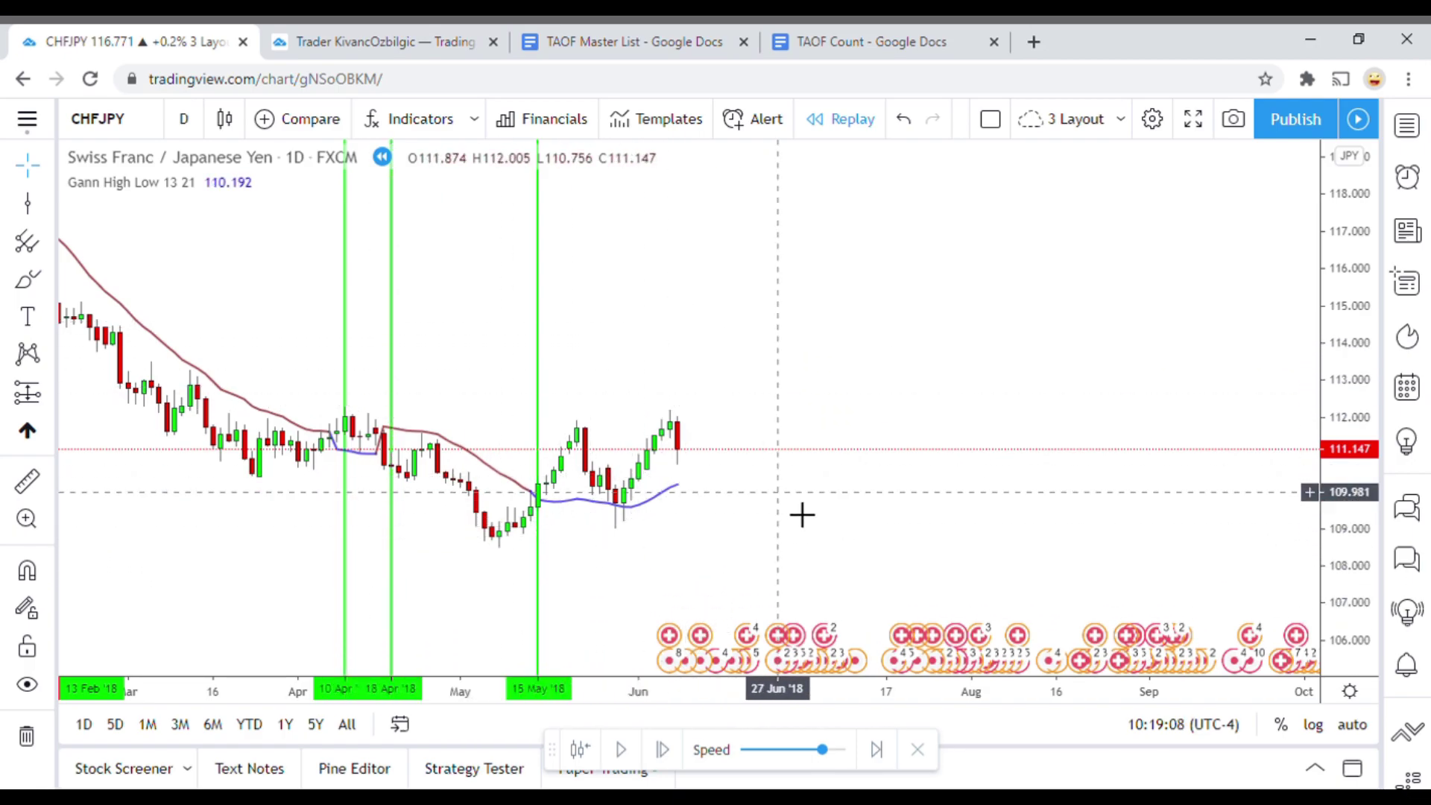
{"action": "left_click_drag", "start_coordinate": [777, 580], "coordinate": [721, 569]}
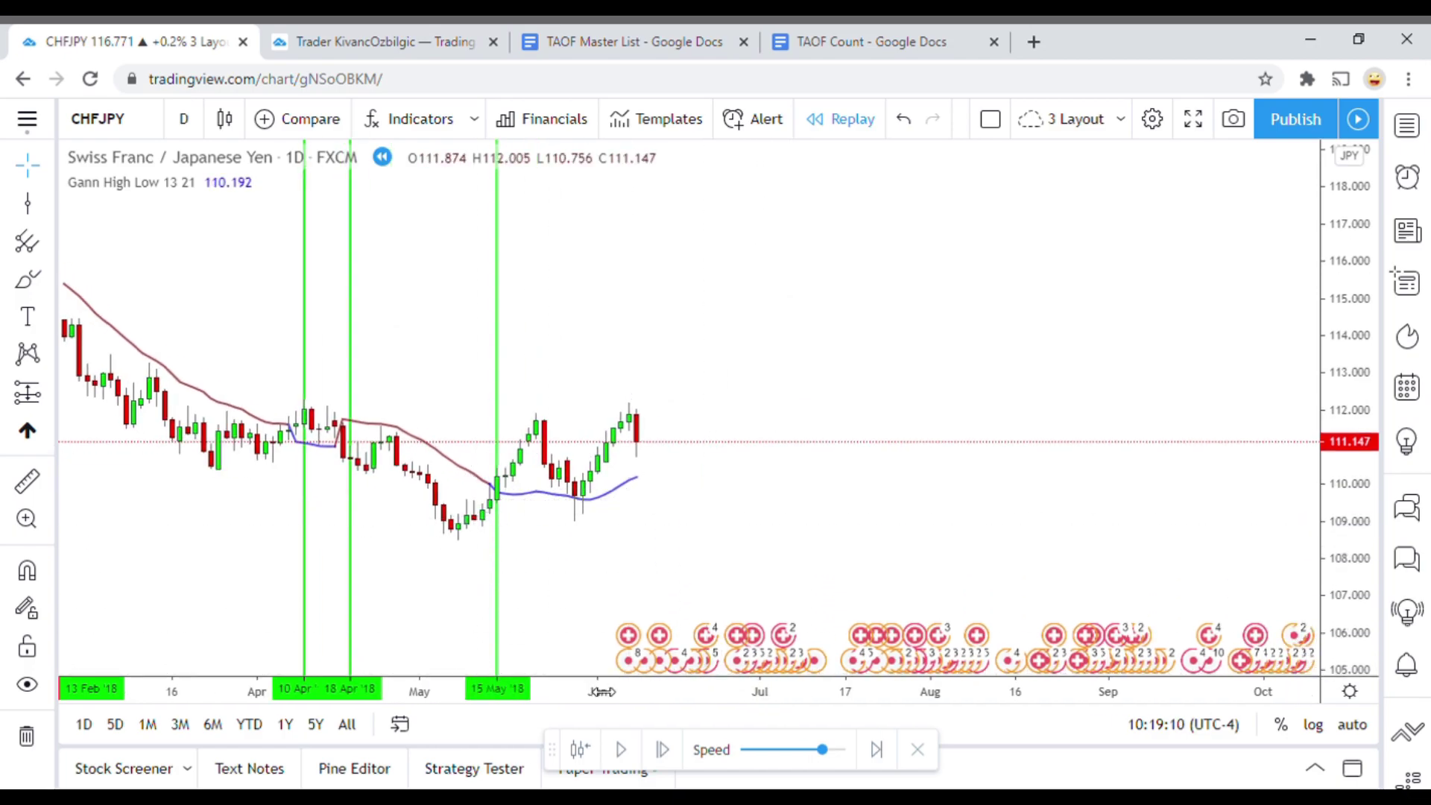
{"action": "left_click", "coordinate": [626, 754]}
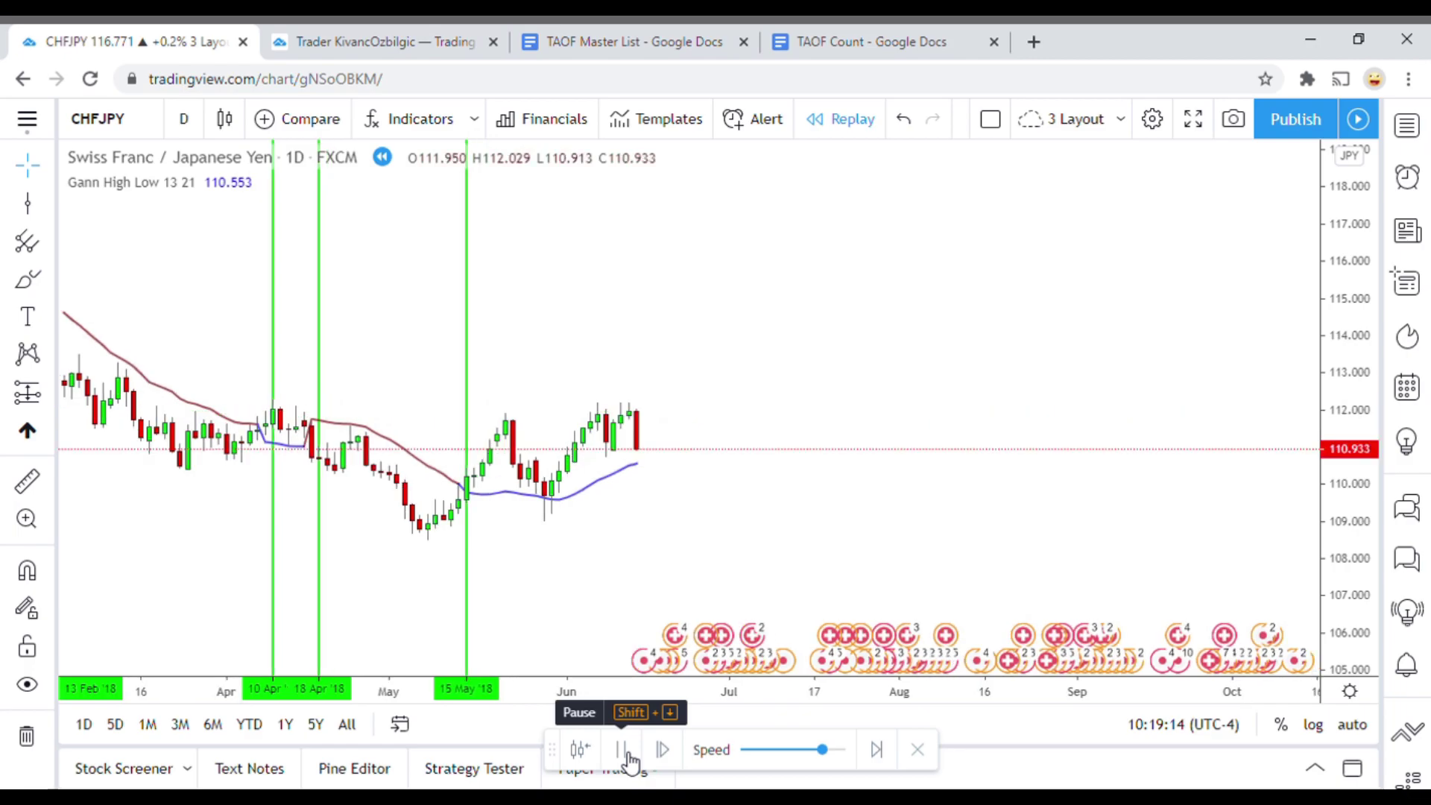
{"action": "left_click", "coordinate": [625, 750]}
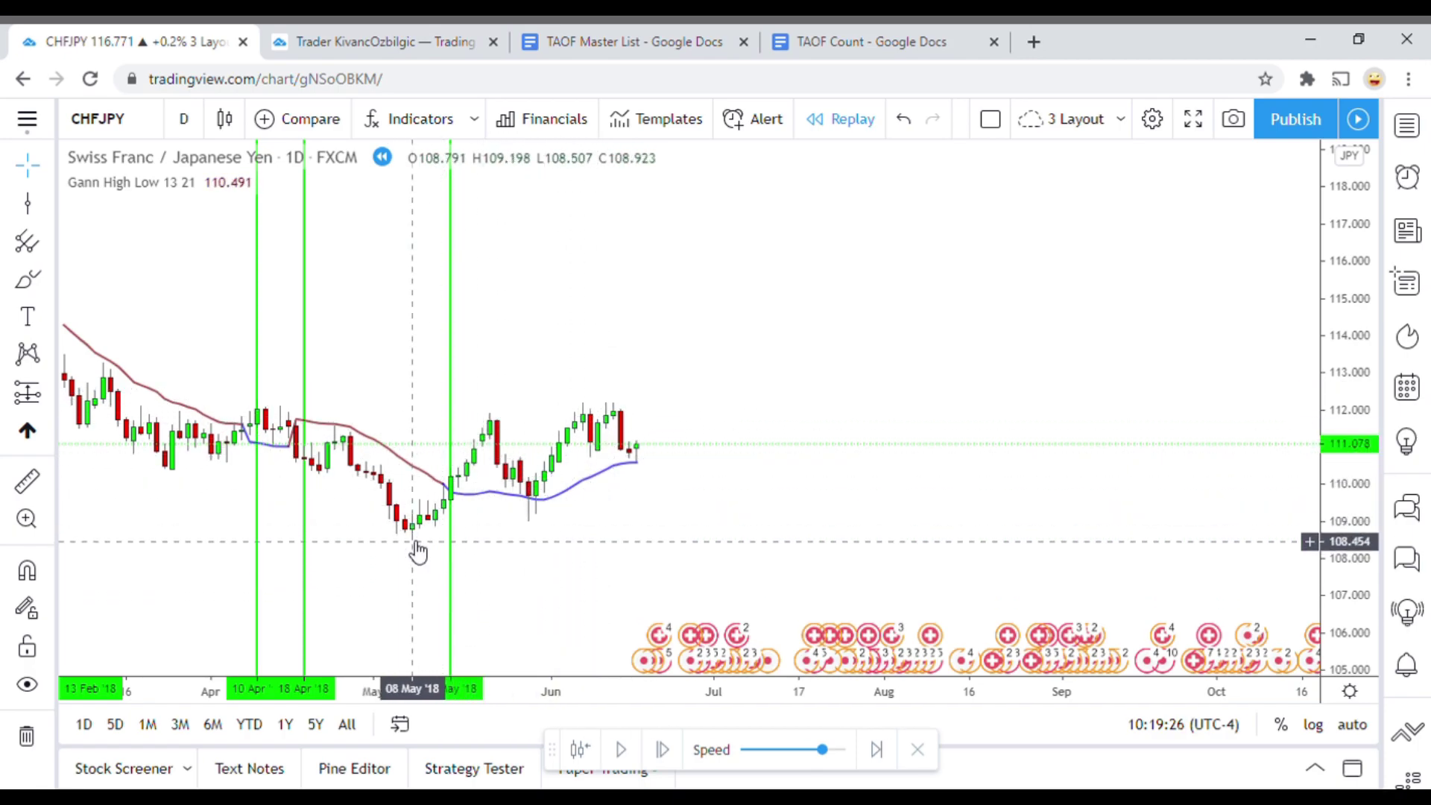
{"action": "left_click_drag", "start_coordinate": [716, 556], "coordinate": [716, 537]}
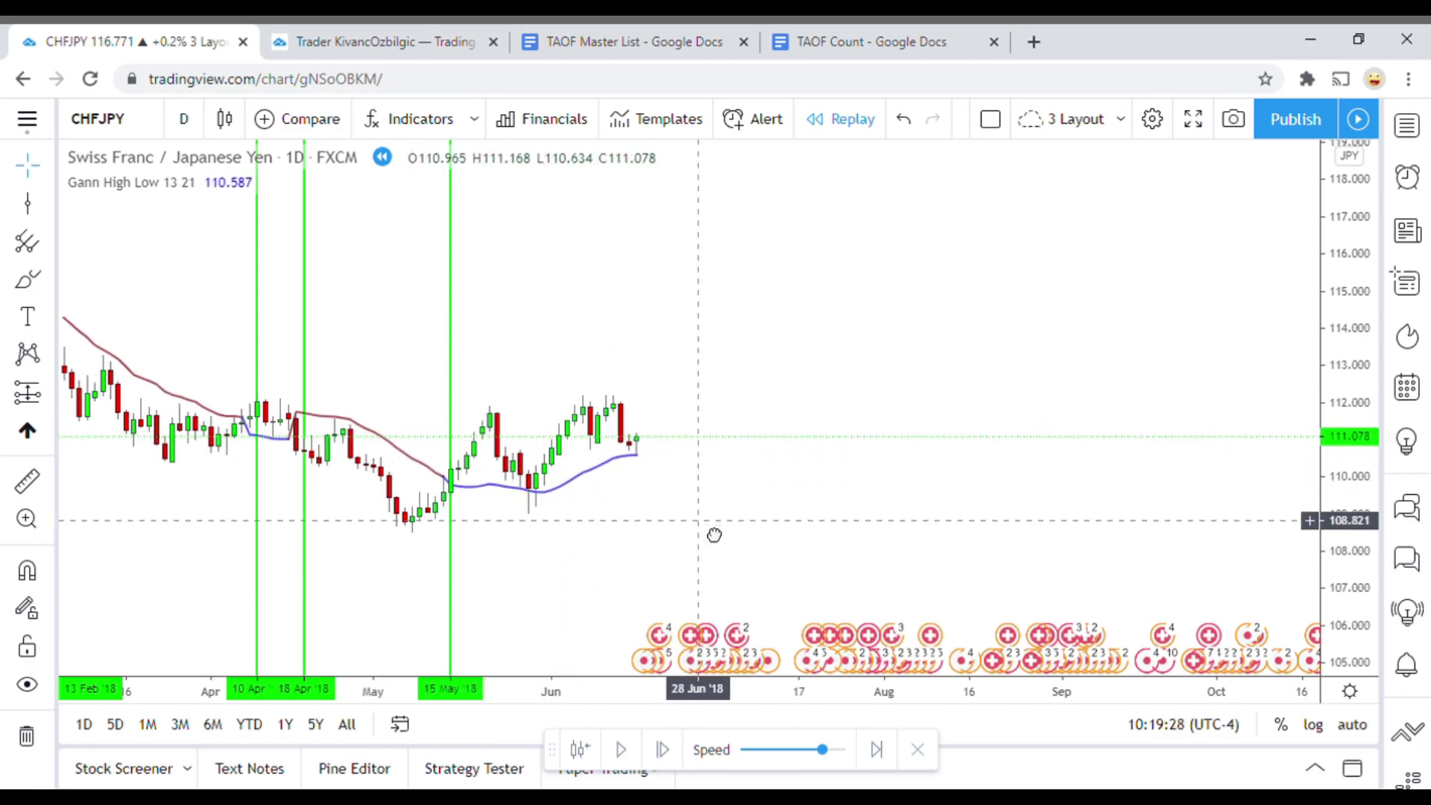
Mark 27 Jun 2018 with a red vertical line.
{"action": "left_click", "coordinate": [622, 750]}
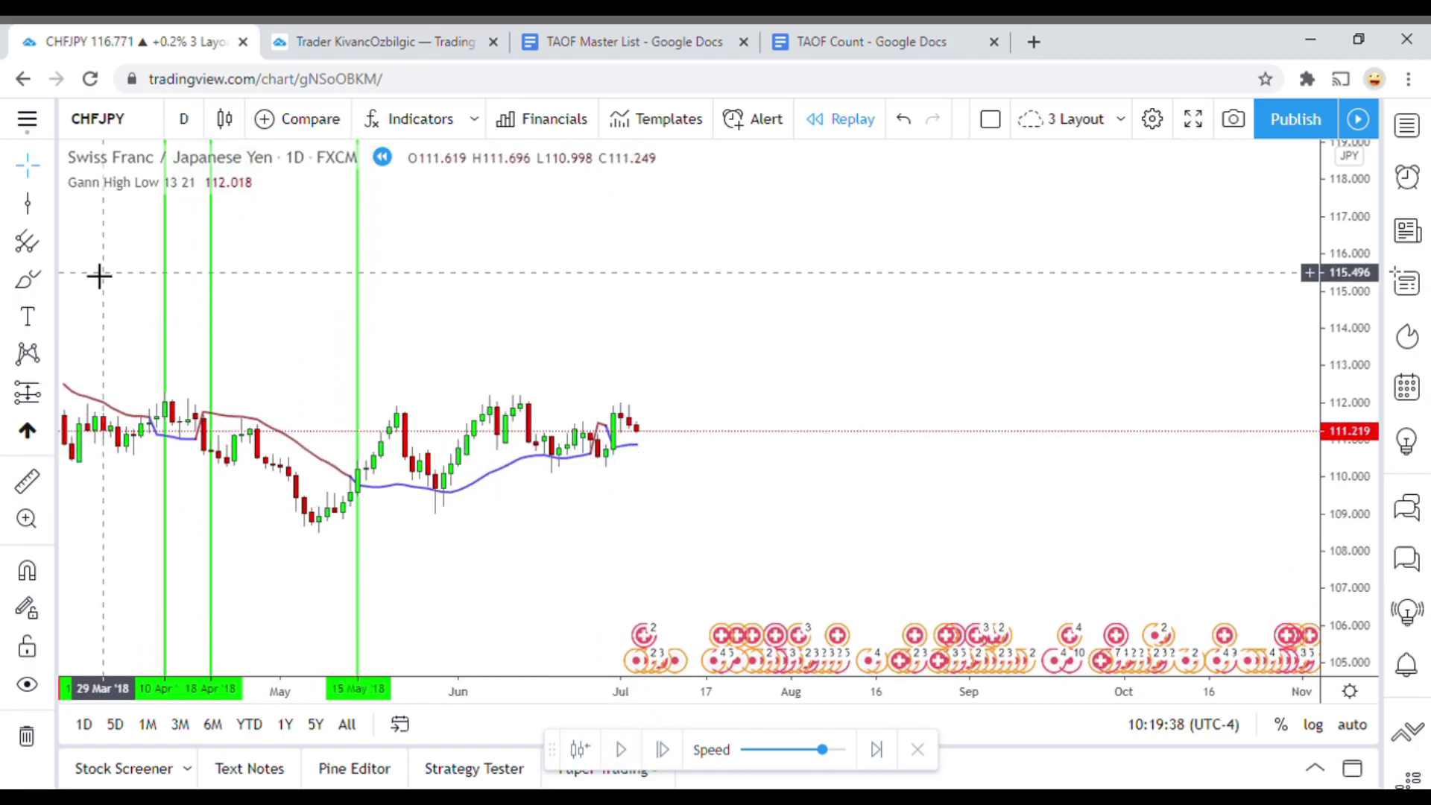
{"action": "left_click", "coordinate": [28, 203]}
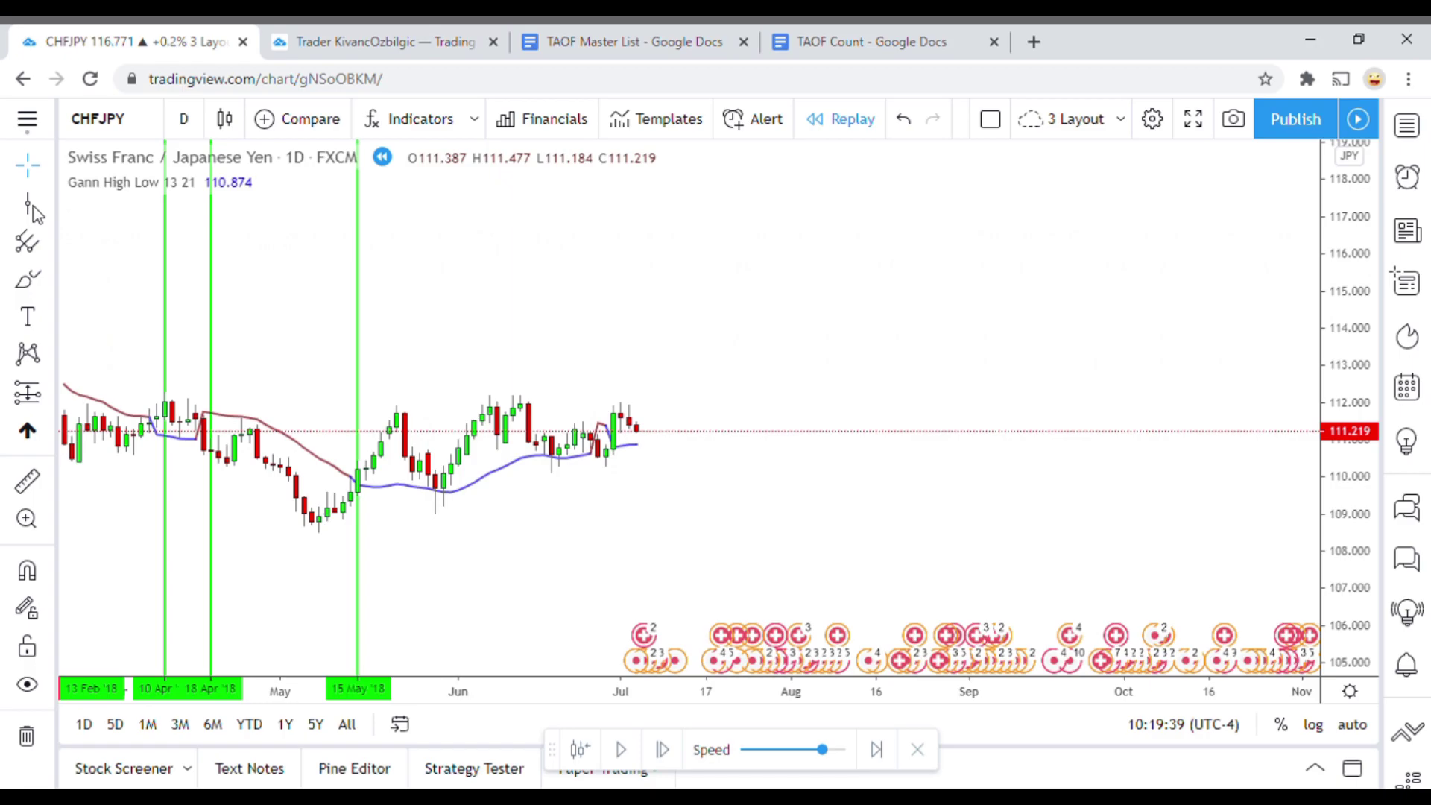
{"action": "left_click", "coordinate": [612, 507]}
{"action": "left_click", "coordinate": [329, 403]}
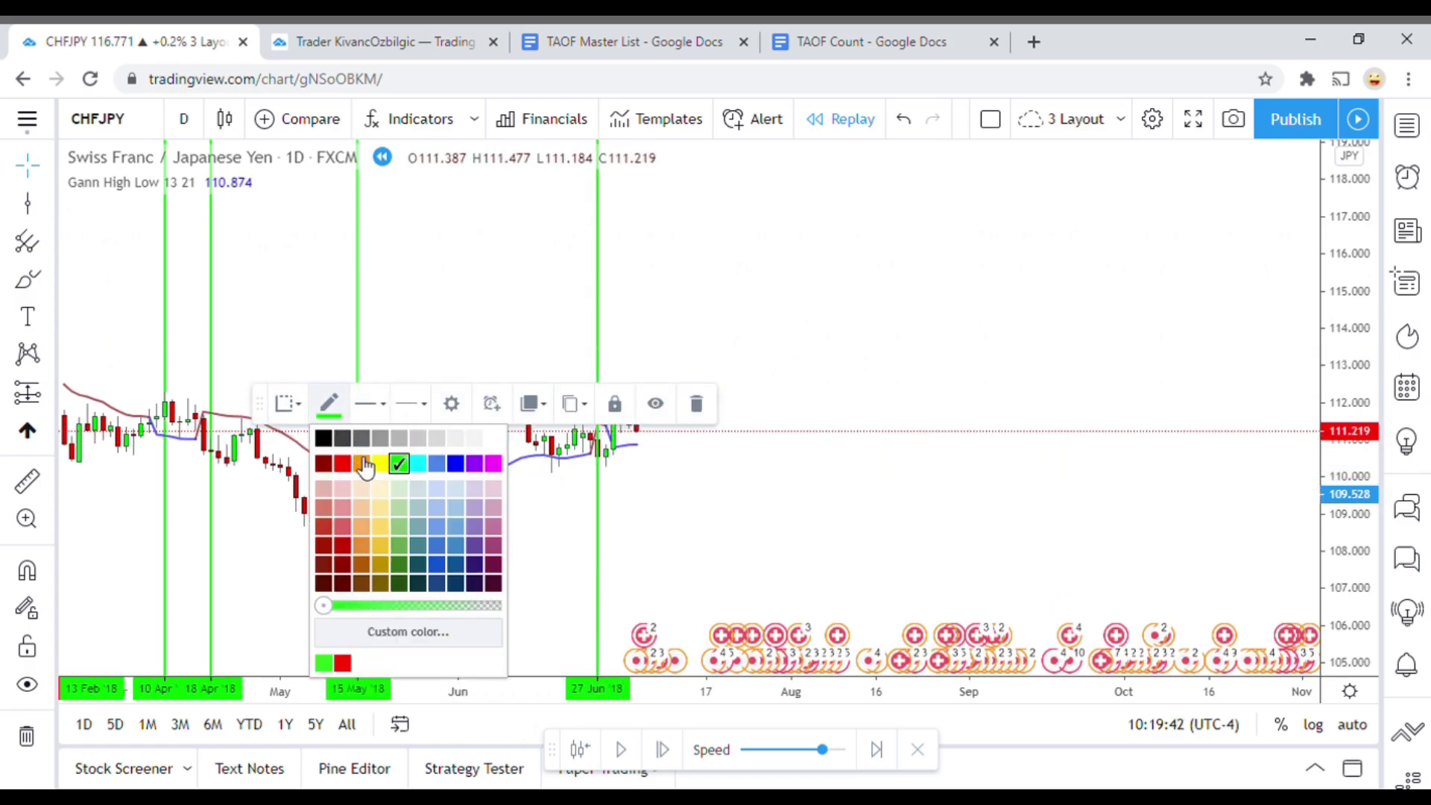
{"action": "left_click", "coordinate": [343, 464]}
{"action": "left_click", "coordinate": [748, 556]}
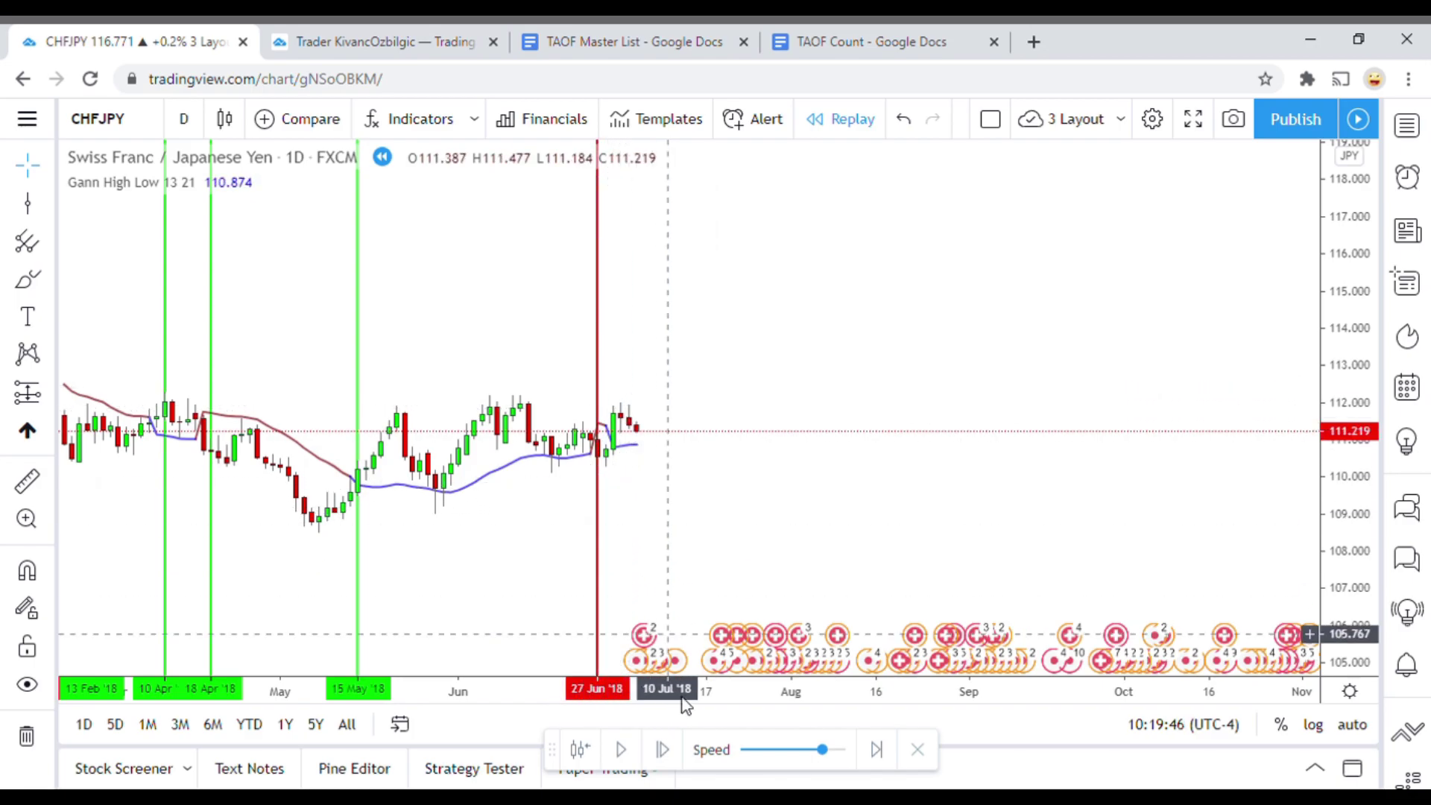
Replay a few bars, measure near 26 Jun, and mark 29 Jun with a green vertical line.
{"action": "left_click", "coordinate": [623, 753]}
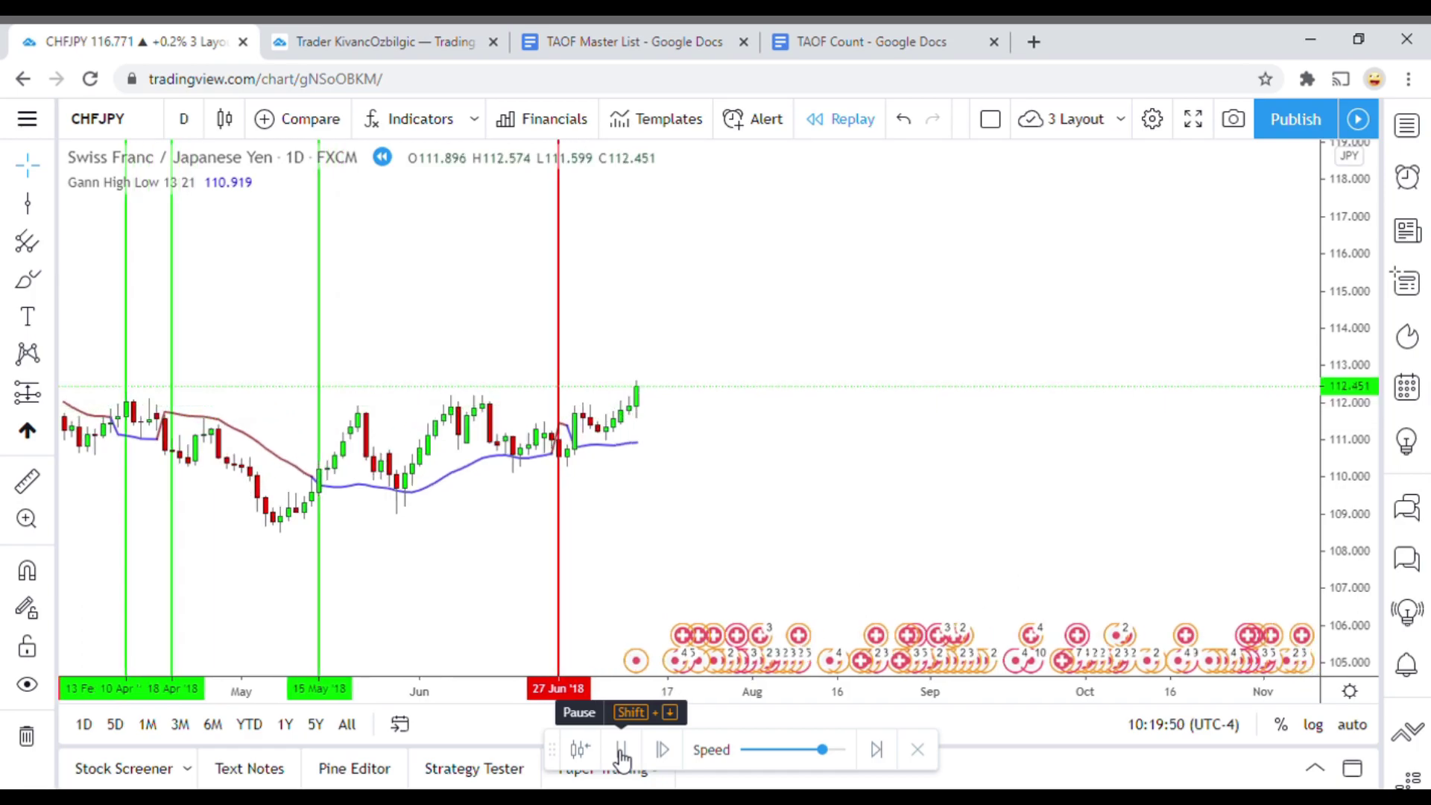
{"action": "left_click", "coordinate": [622, 751]}
{"action": "left_click", "coordinate": [27, 481]}
{"action": "left_click", "coordinate": [546, 426]}
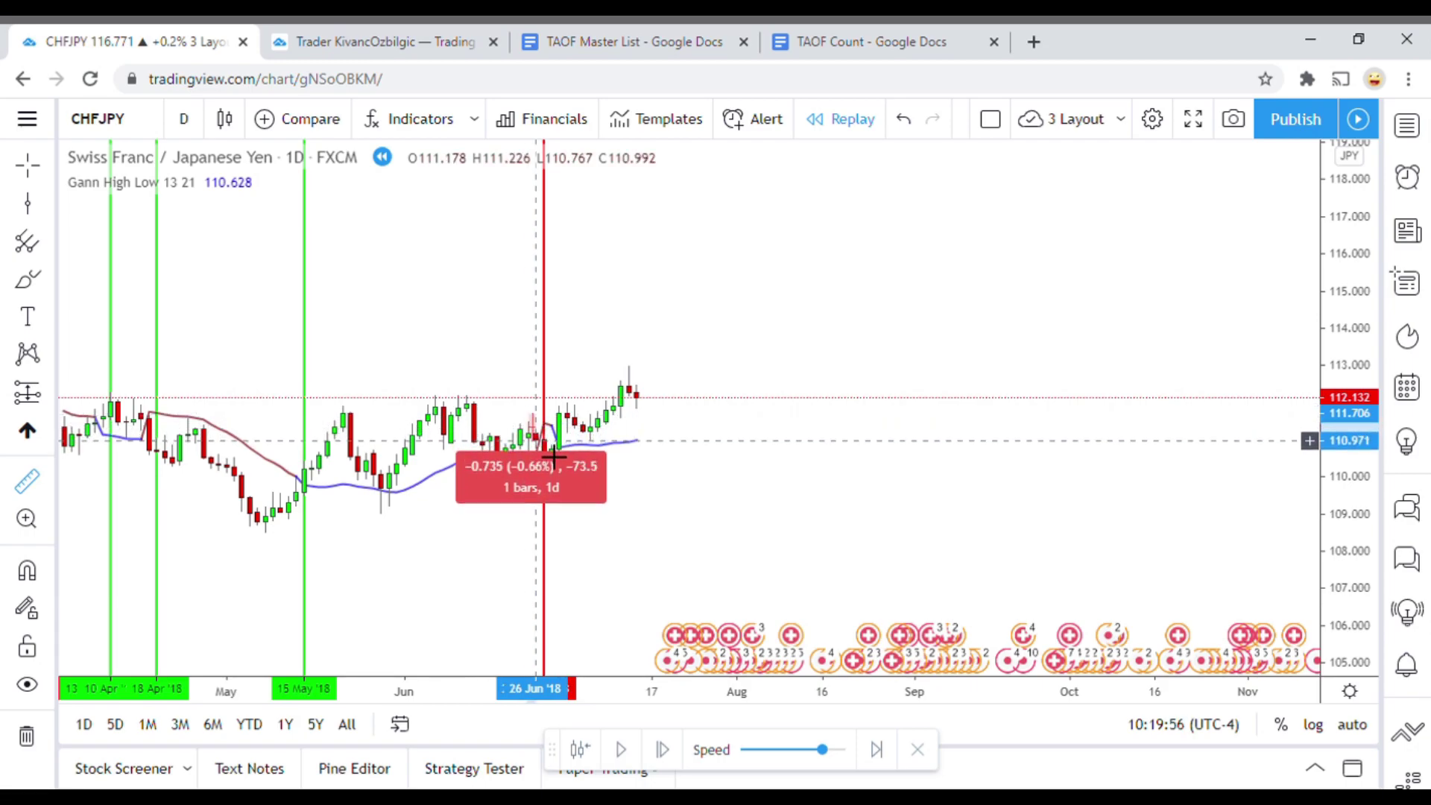
{"action": "left_click", "coordinate": [554, 456]}
{"action": "left_click", "coordinate": [27, 202]}
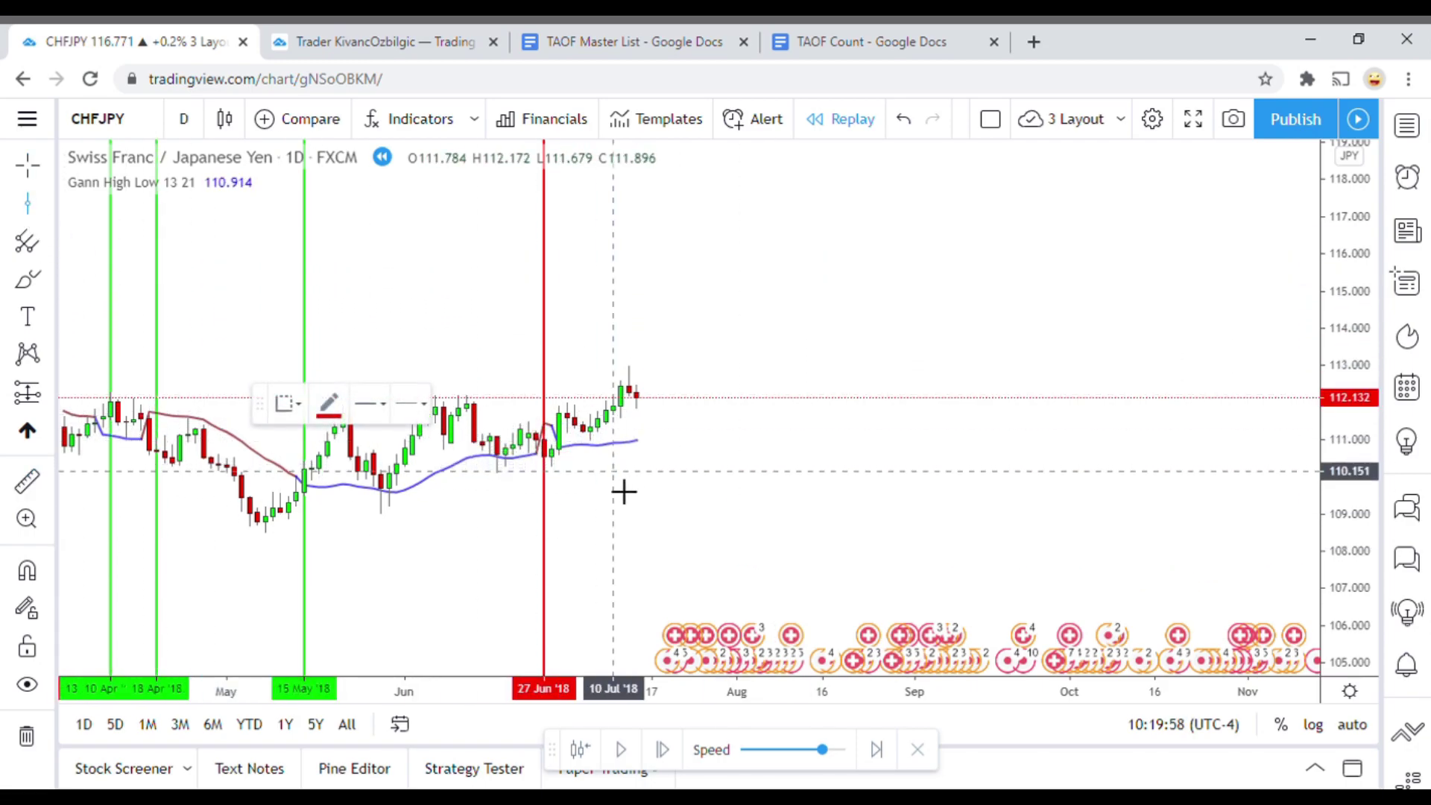
{"action": "left_click", "coordinate": [557, 515]}
{"action": "left_click", "coordinate": [329, 403]}
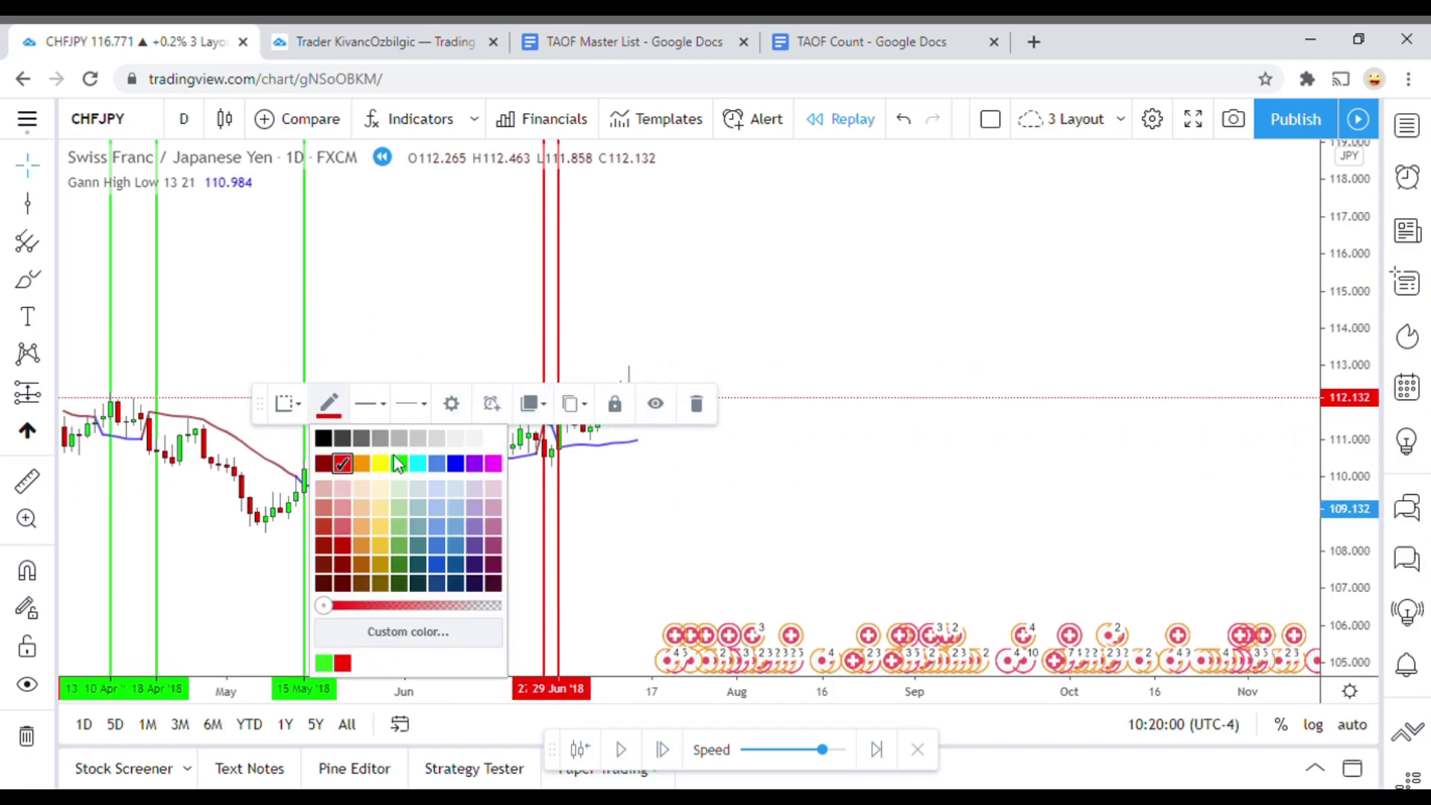
{"action": "left_click", "coordinate": [400, 464]}
{"action": "left_click", "coordinate": [753, 517]}
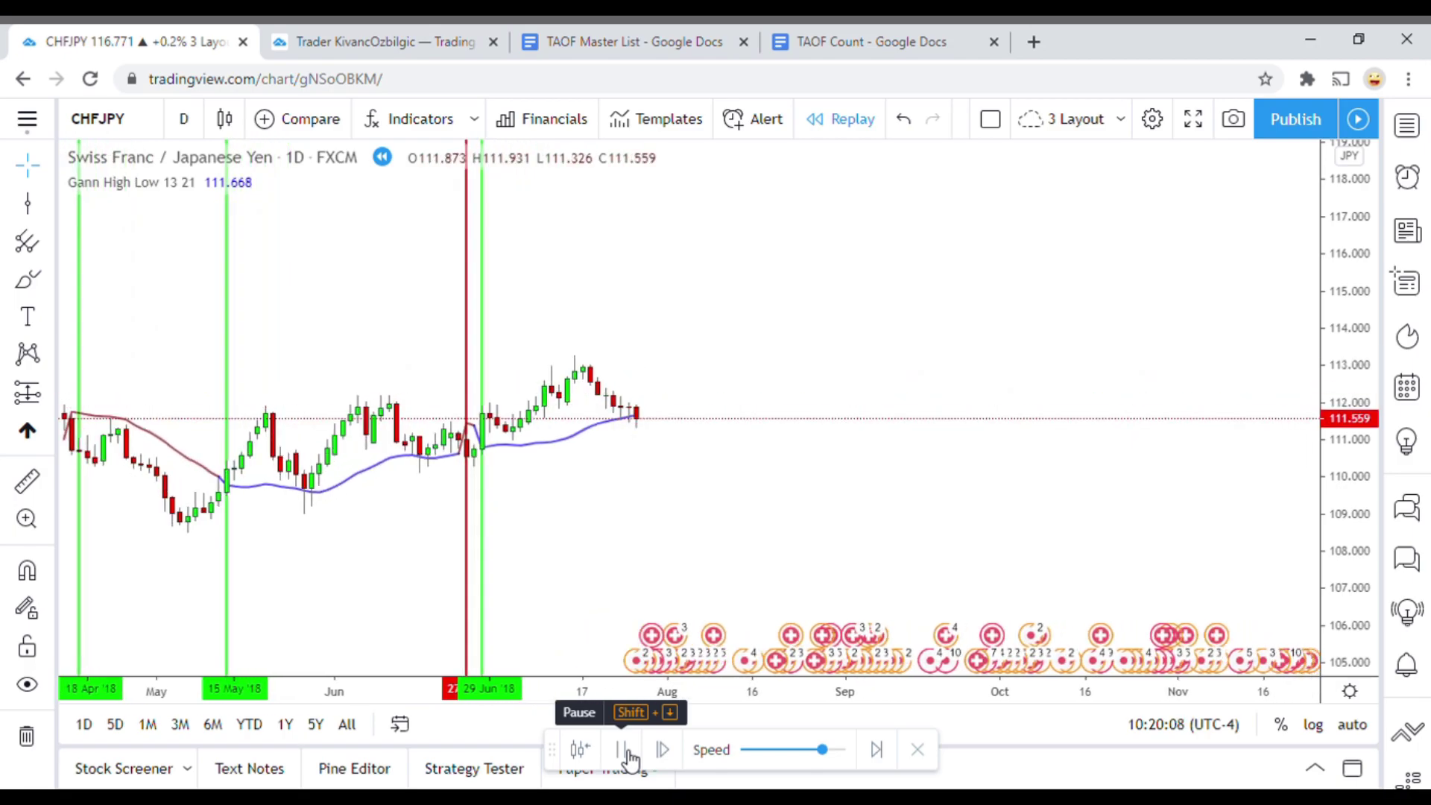
Pause the replay on the late-July bullish candle closing at 112.940.
{"action": "left_click", "coordinate": [627, 751]}
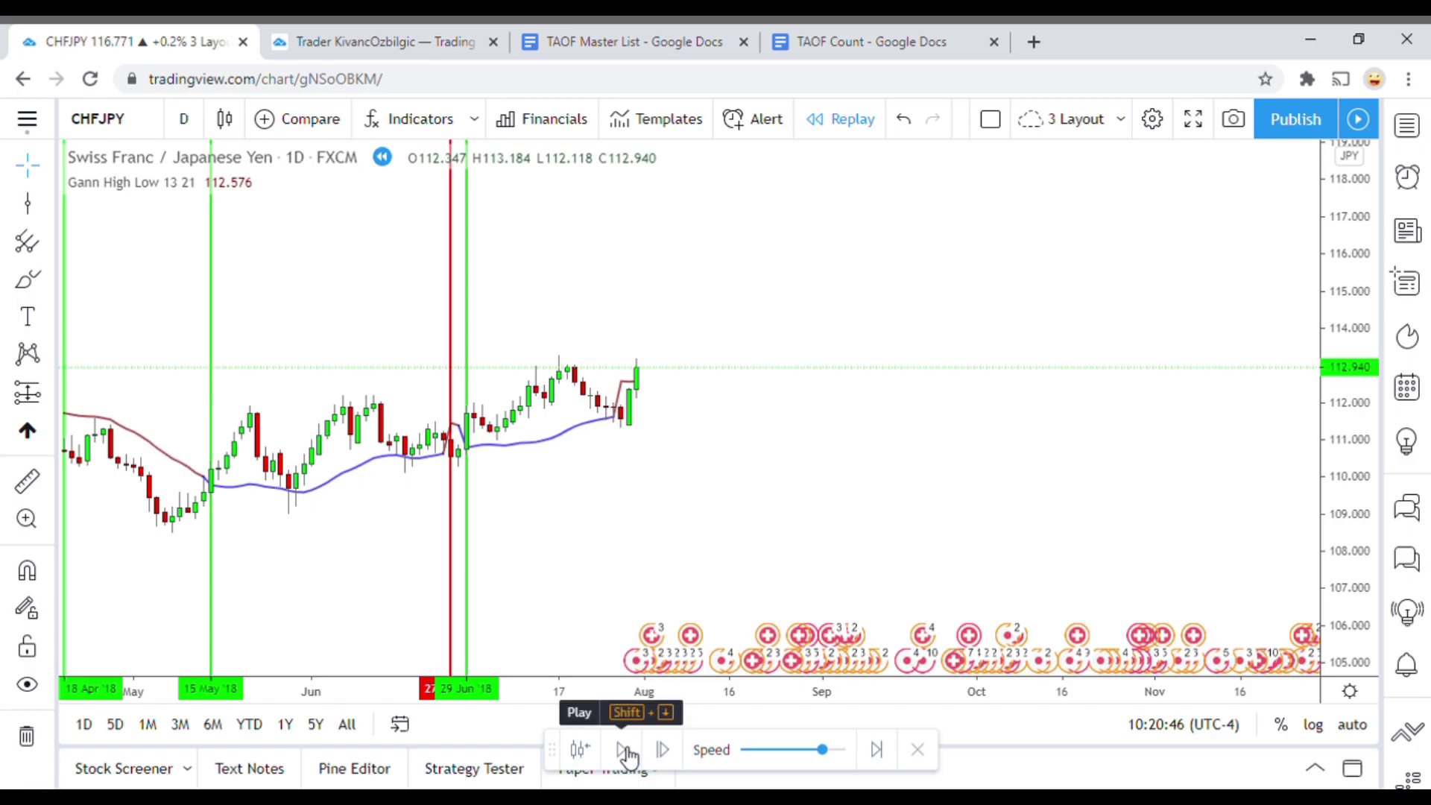
Draw a red vertical signal line at the 27 Jul bar.
{"action": "left_click", "coordinate": [27, 238]}
{"action": "left_click", "coordinate": [622, 492]}
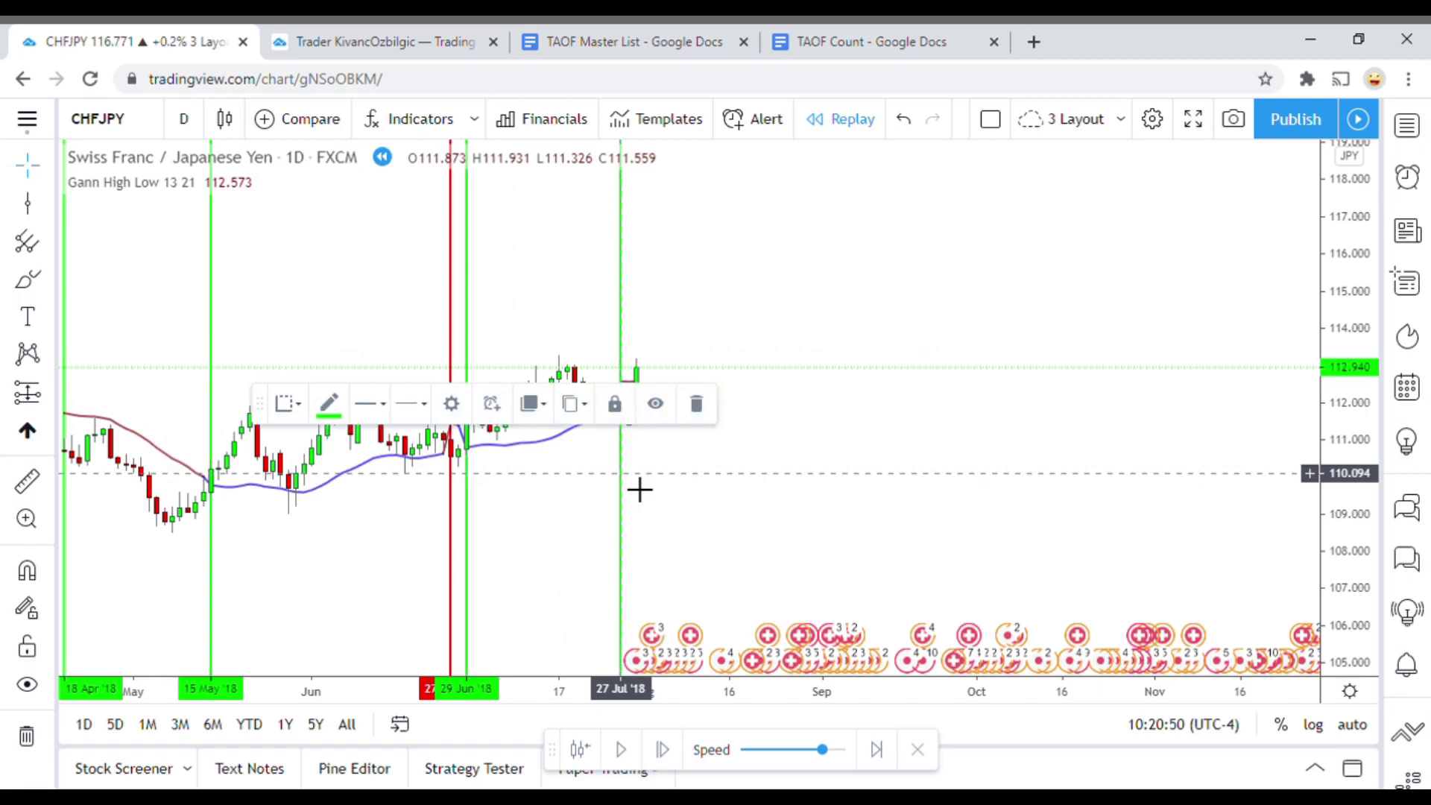
{"action": "left_click", "coordinate": [330, 406]}
{"action": "left_click", "coordinate": [346, 467]}
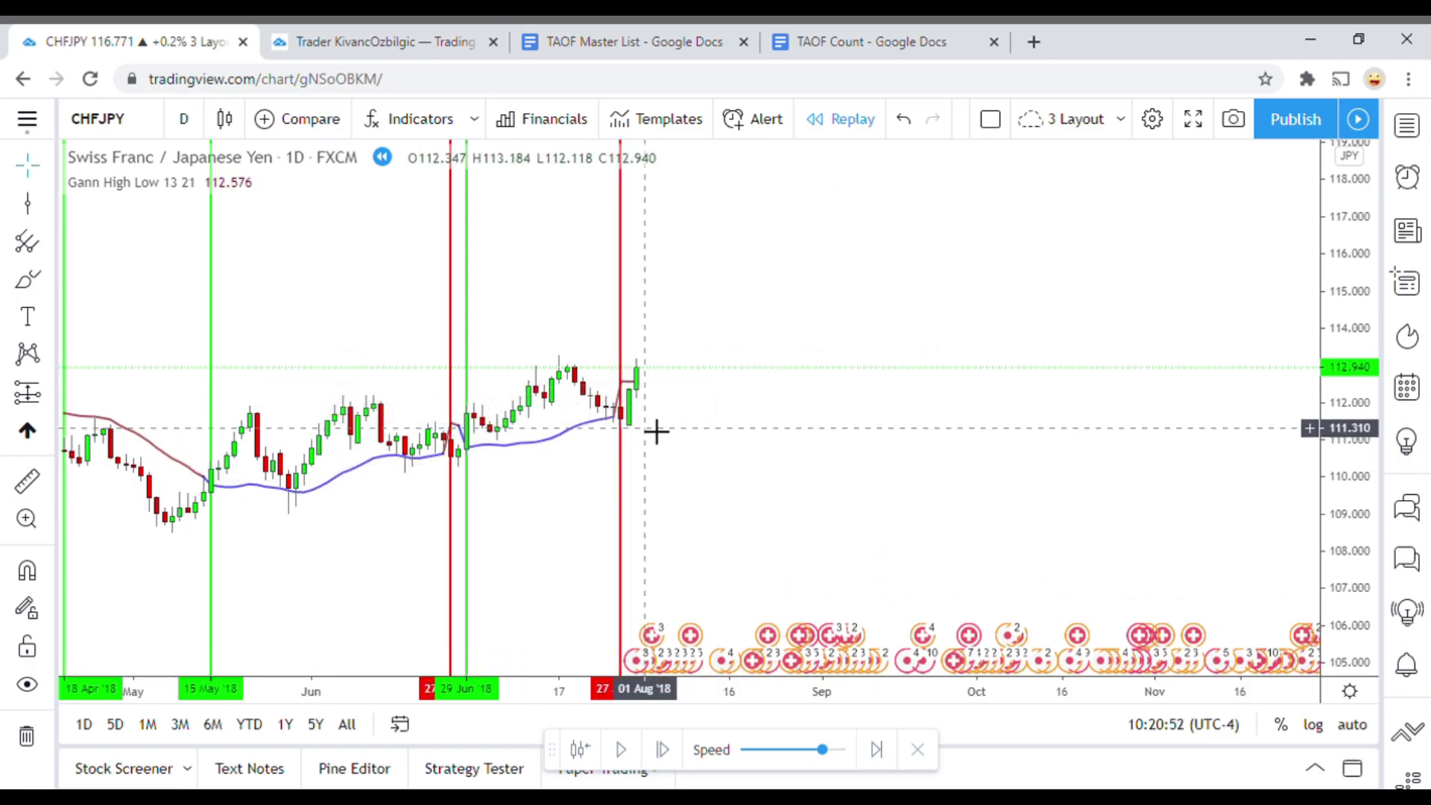
Pause at 31 Jul, add a red line there, measure the drop, and advance one bar.
{"action": "left_click", "coordinate": [624, 750]}
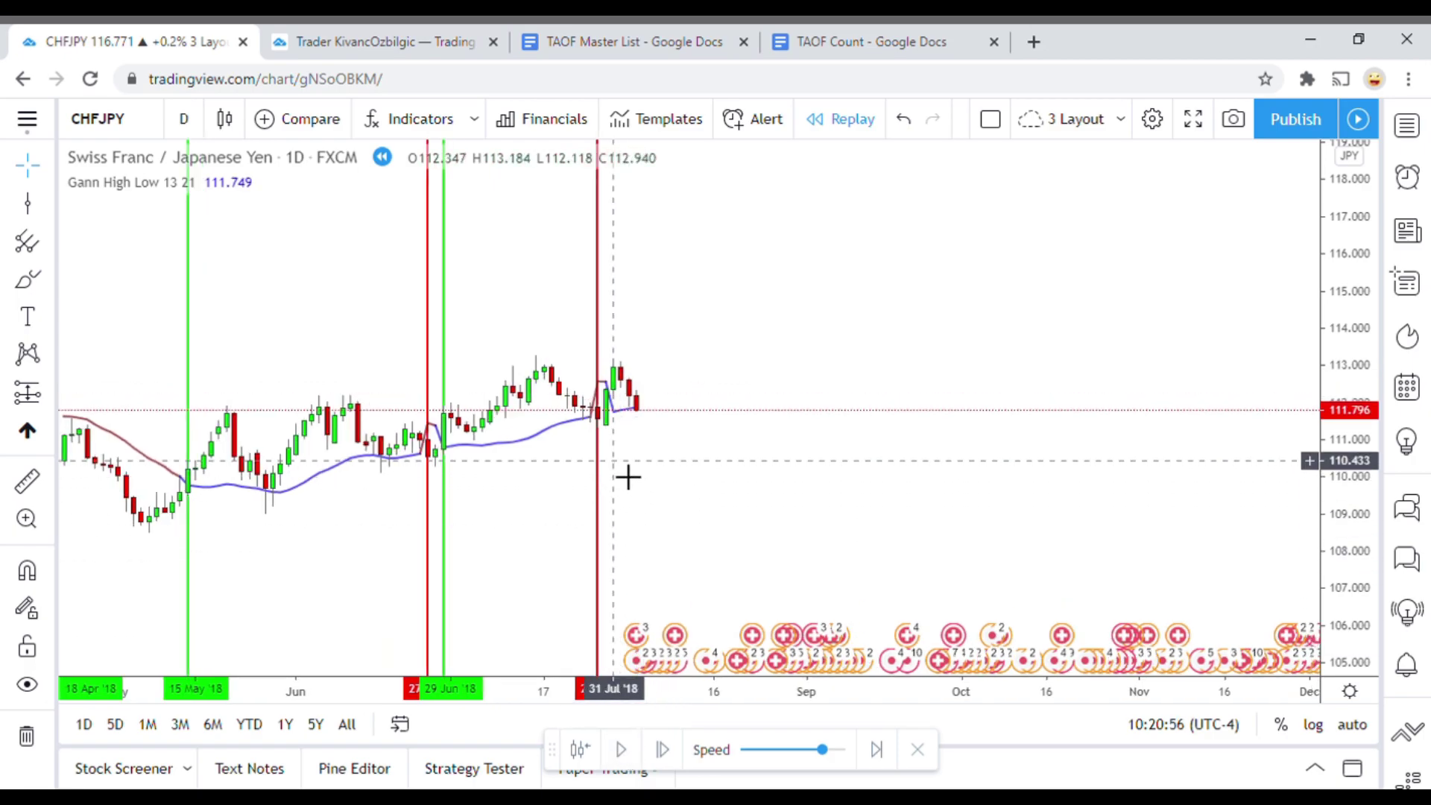
{"action": "left_click", "coordinate": [28, 204]}
{"action": "left_click", "coordinate": [630, 476]}
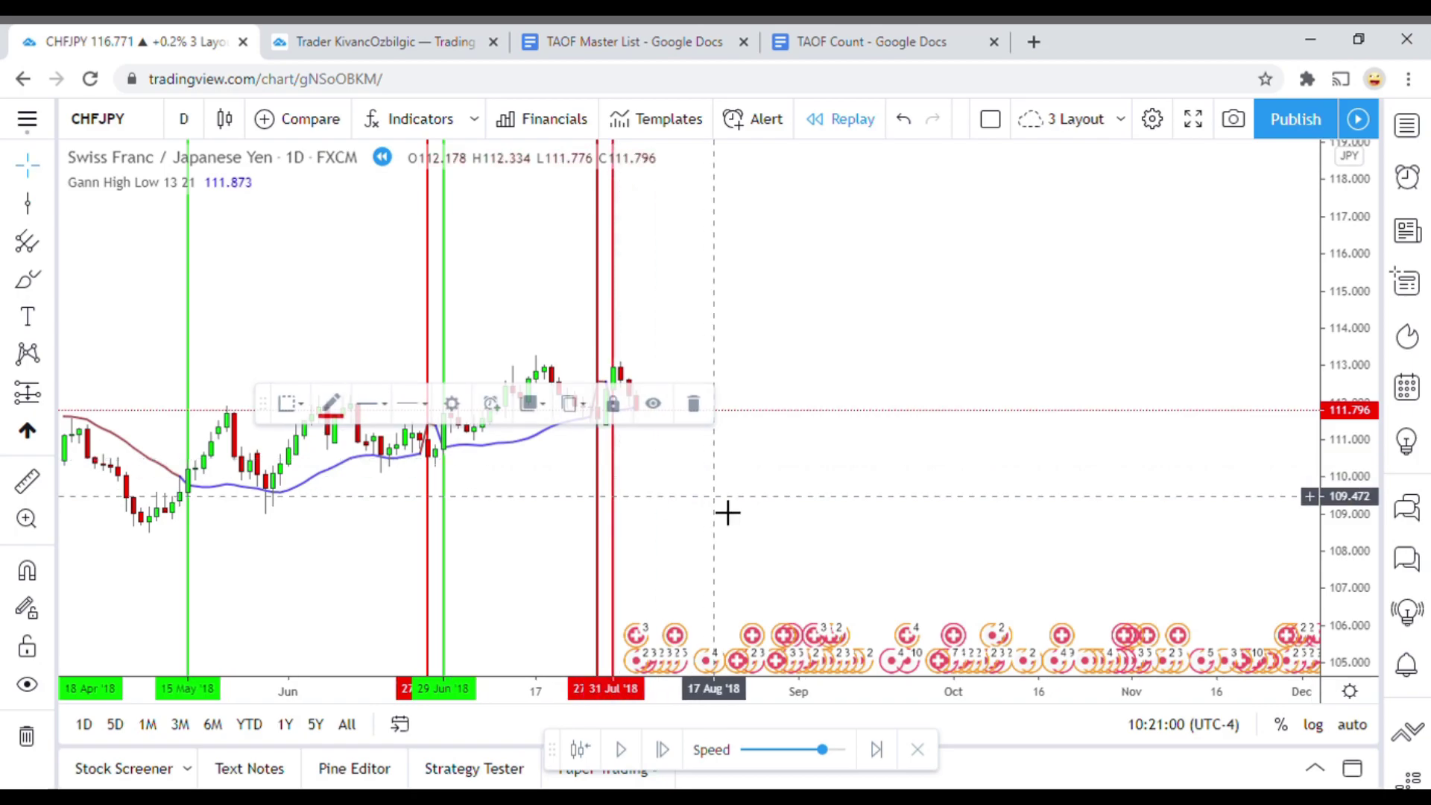
{"action": "left_click", "coordinate": [725, 384]}
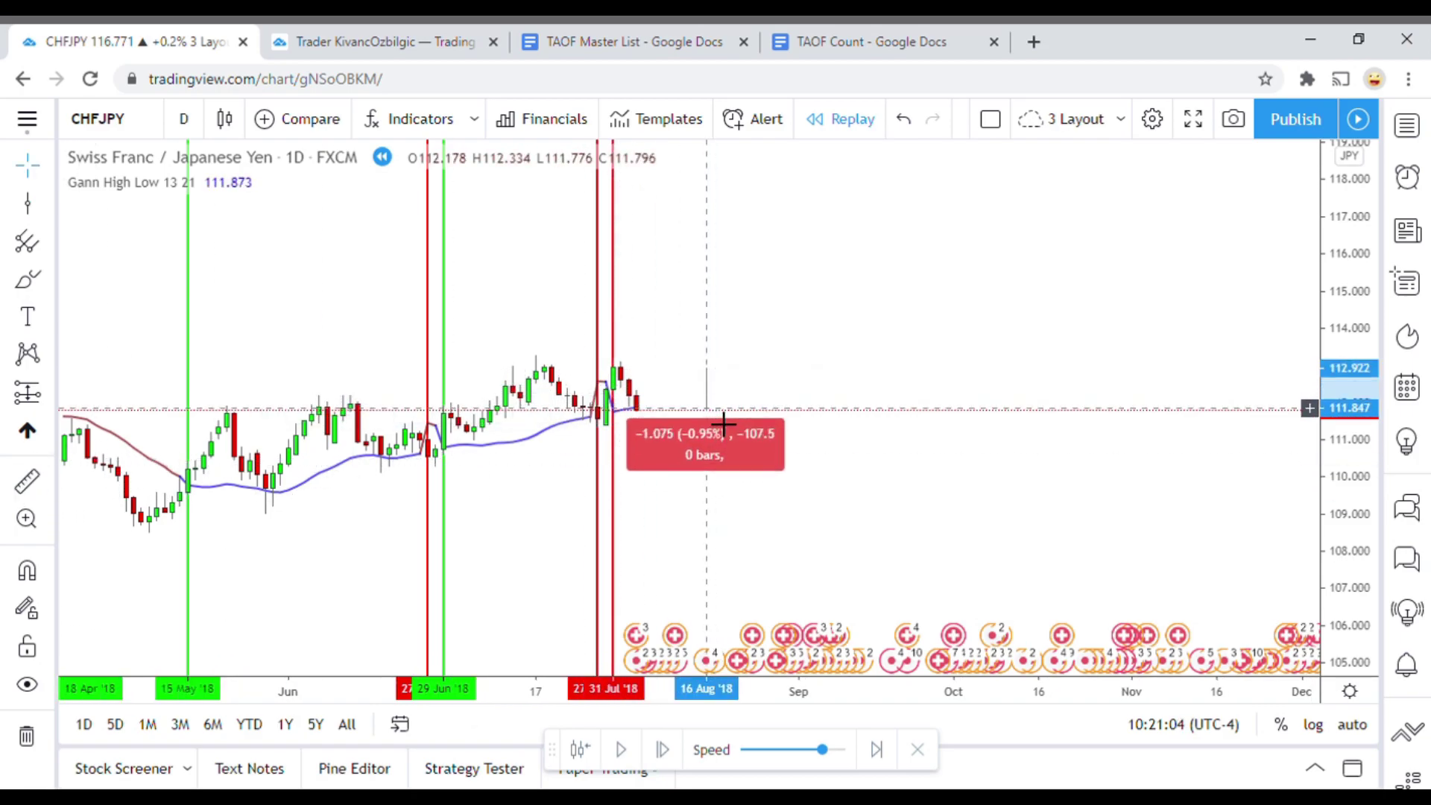
{"action": "left_click", "coordinate": [624, 750]}
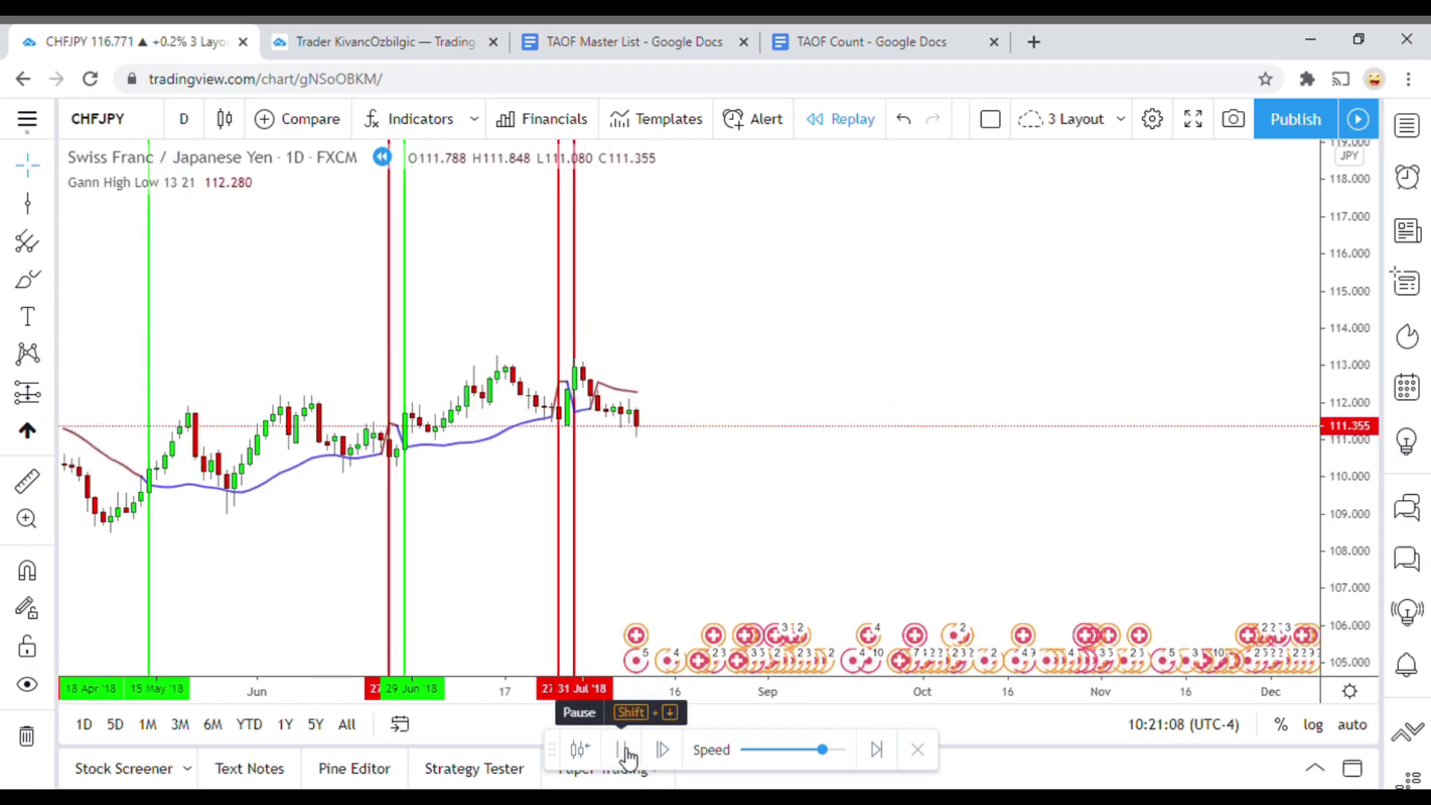
{"action": "left_click", "coordinate": [624, 750]}
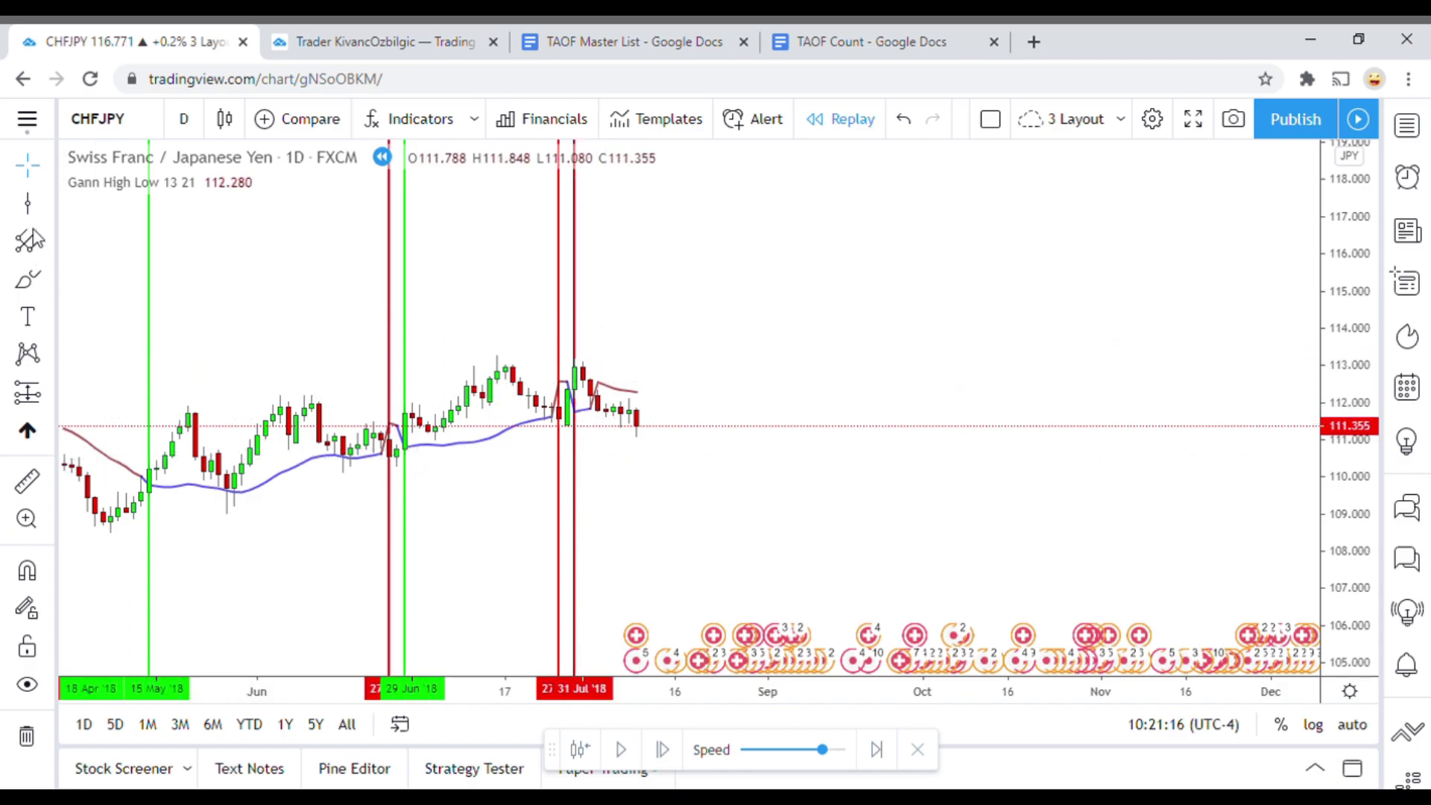
Mark the 03 Aug bar with a green vertical line.
{"action": "left_click", "coordinate": [597, 470]}
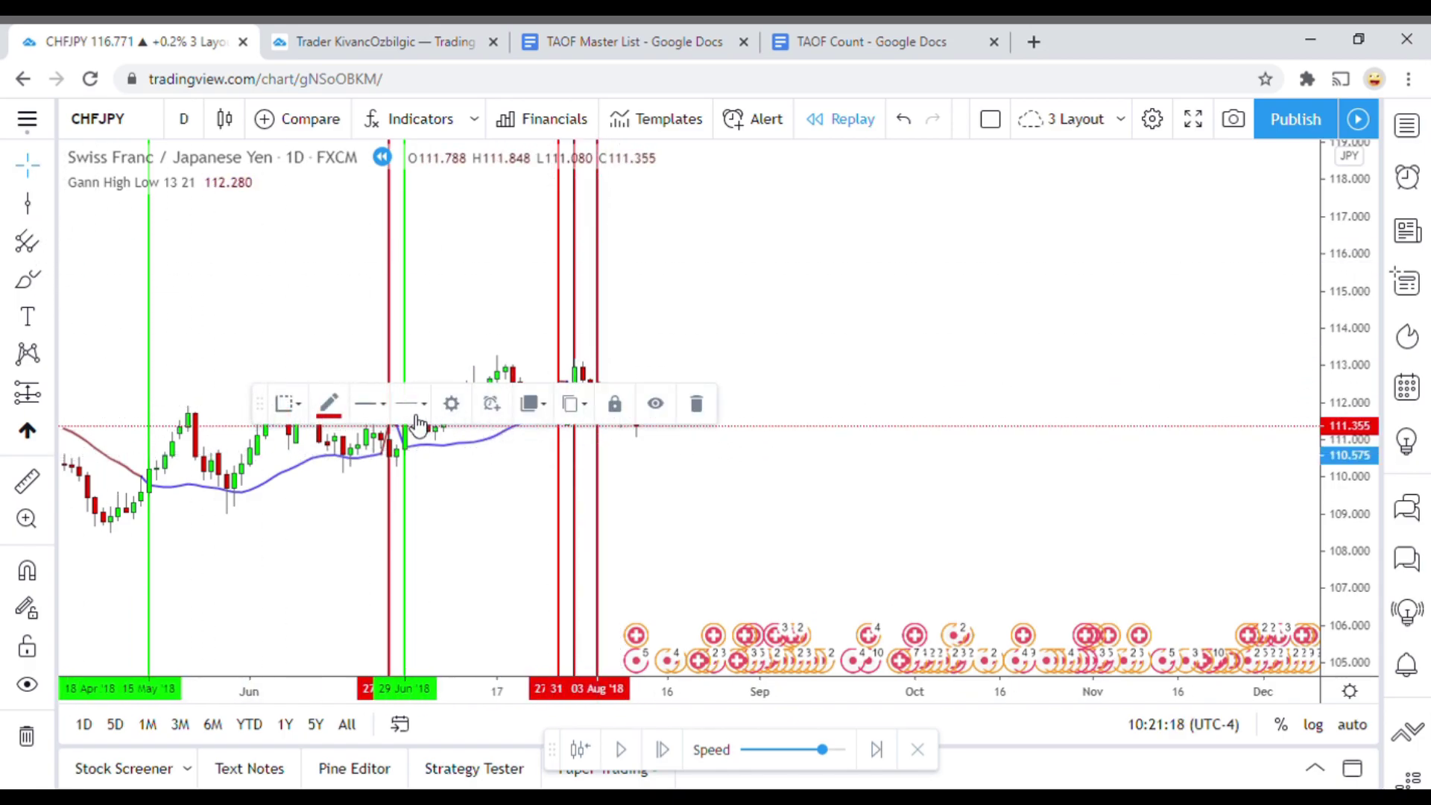
{"action": "left_click", "coordinate": [307, 404]}
{"action": "left_click", "coordinate": [329, 406]}
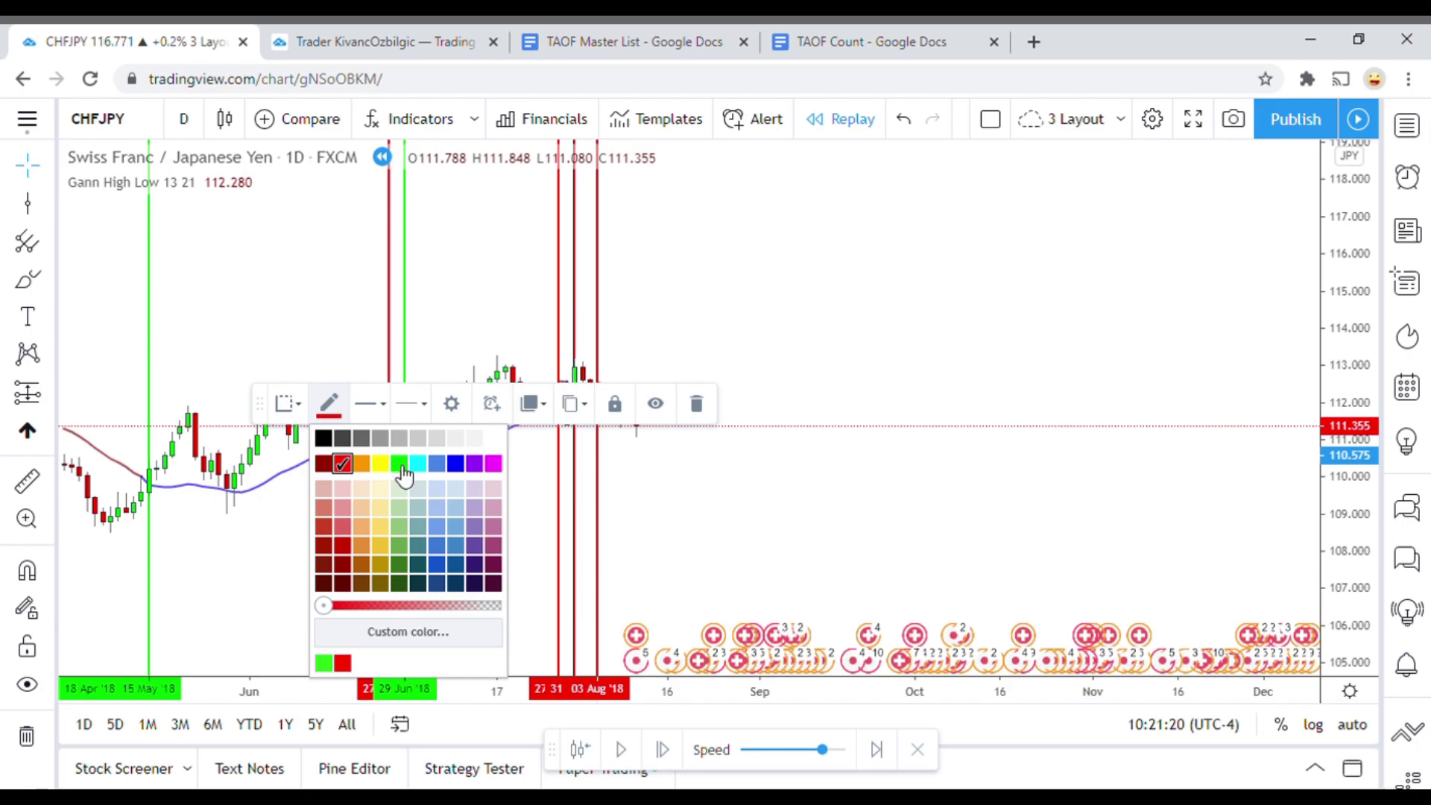
{"action": "left_click", "coordinate": [402, 466]}
{"action": "left_click", "coordinate": [802, 530]}
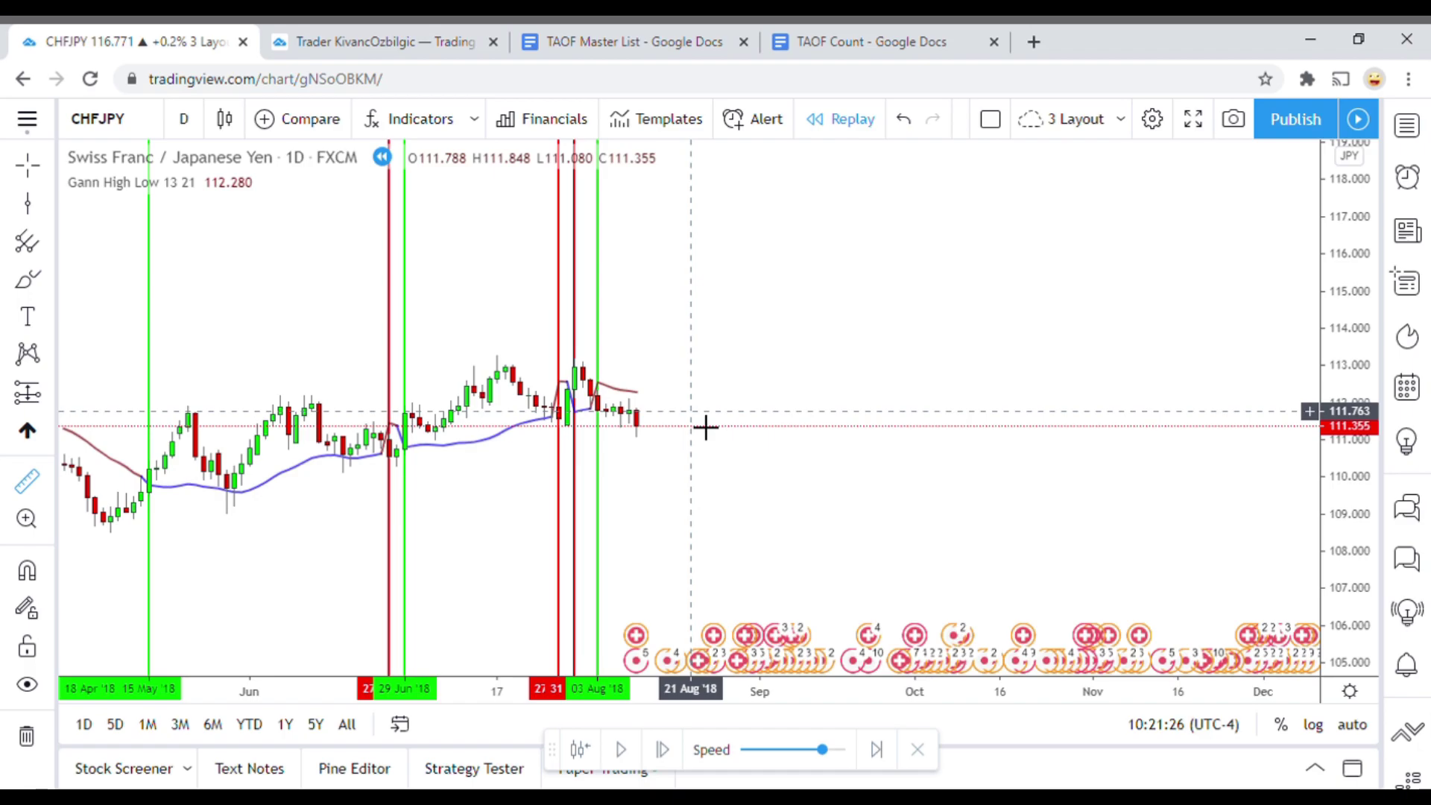
Measure the price move below the last candle, then pause the replay.
{"action": "left_click", "coordinate": [706, 427]}
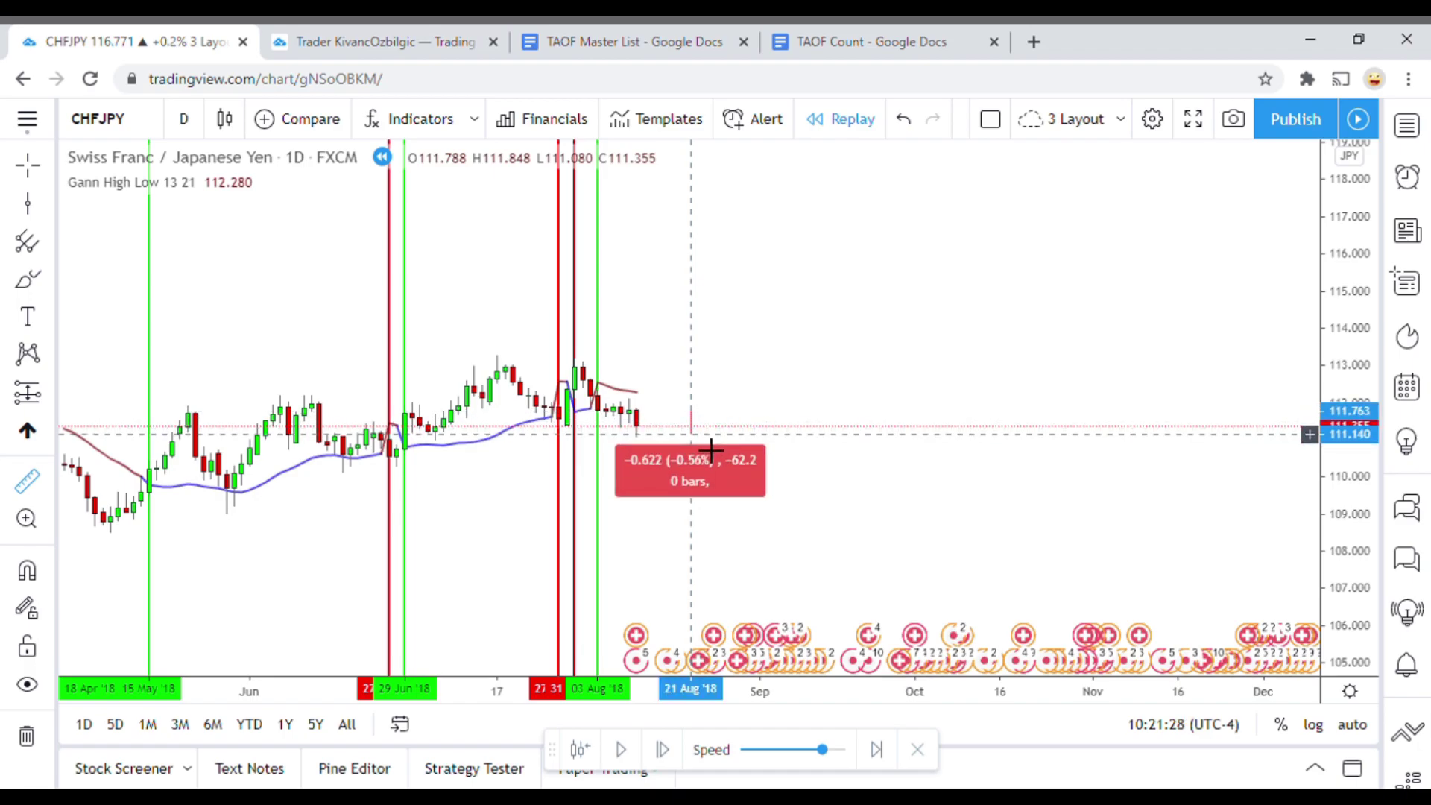
{"action": "left_click", "coordinate": [711, 451]}
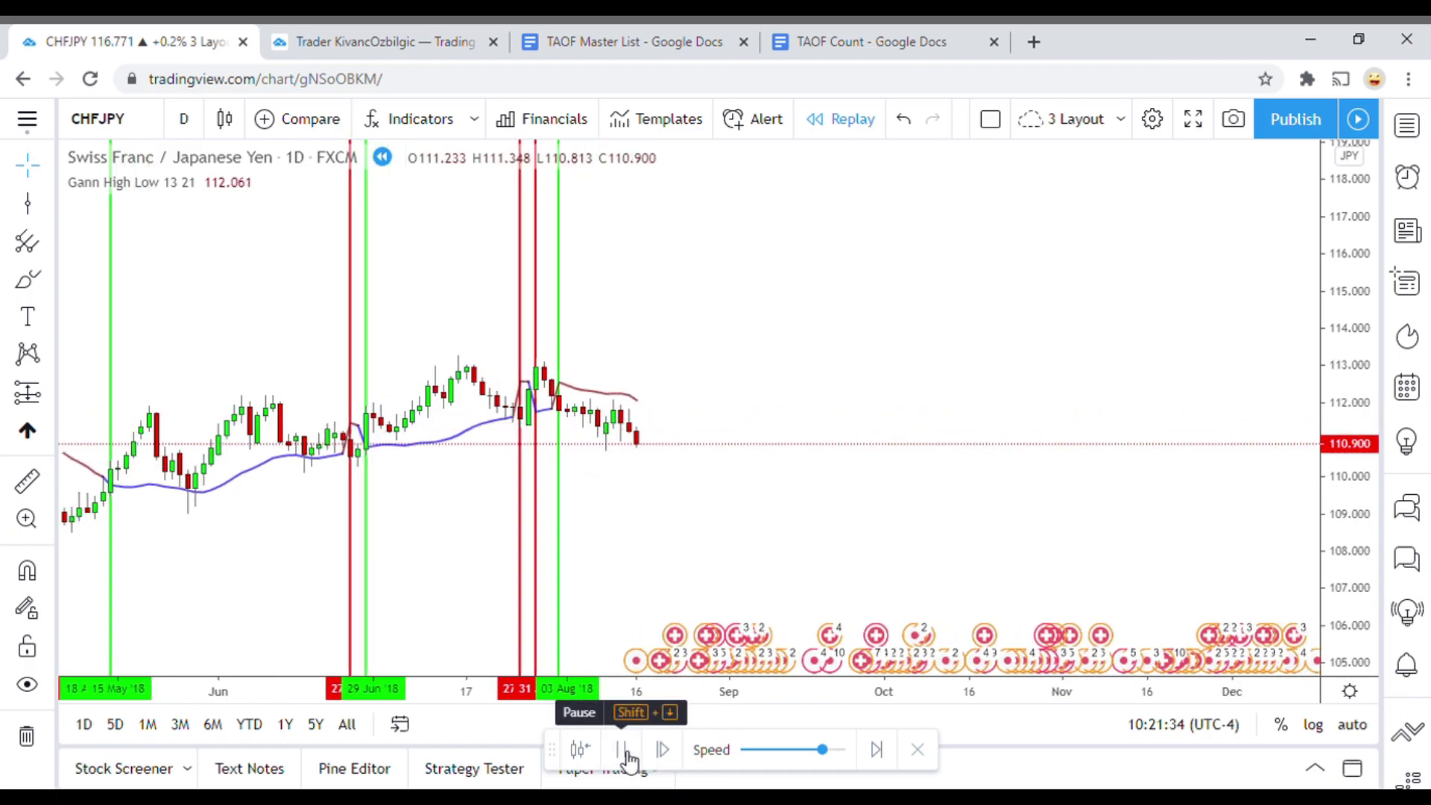
{"action": "left_click", "coordinate": [626, 754]}
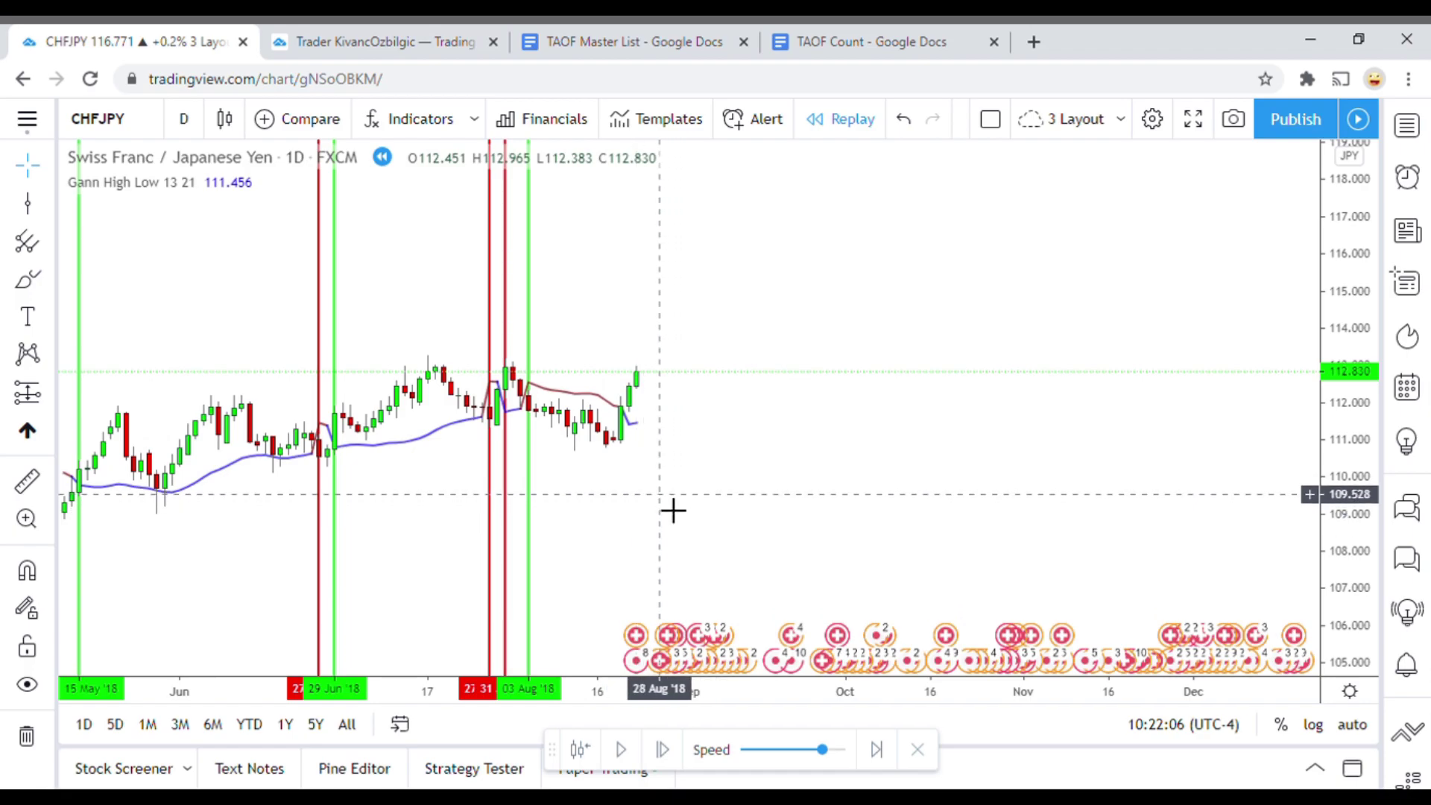
{"action": "mouse_move", "coordinate": [673, 511]}
{"action": "left_mouse_down"}
{"action": "mouse_move", "coordinate": [713, 488]}
{"action": "mouse_move", "coordinate": [699, 505]}
{"action": "left_mouse_up"}
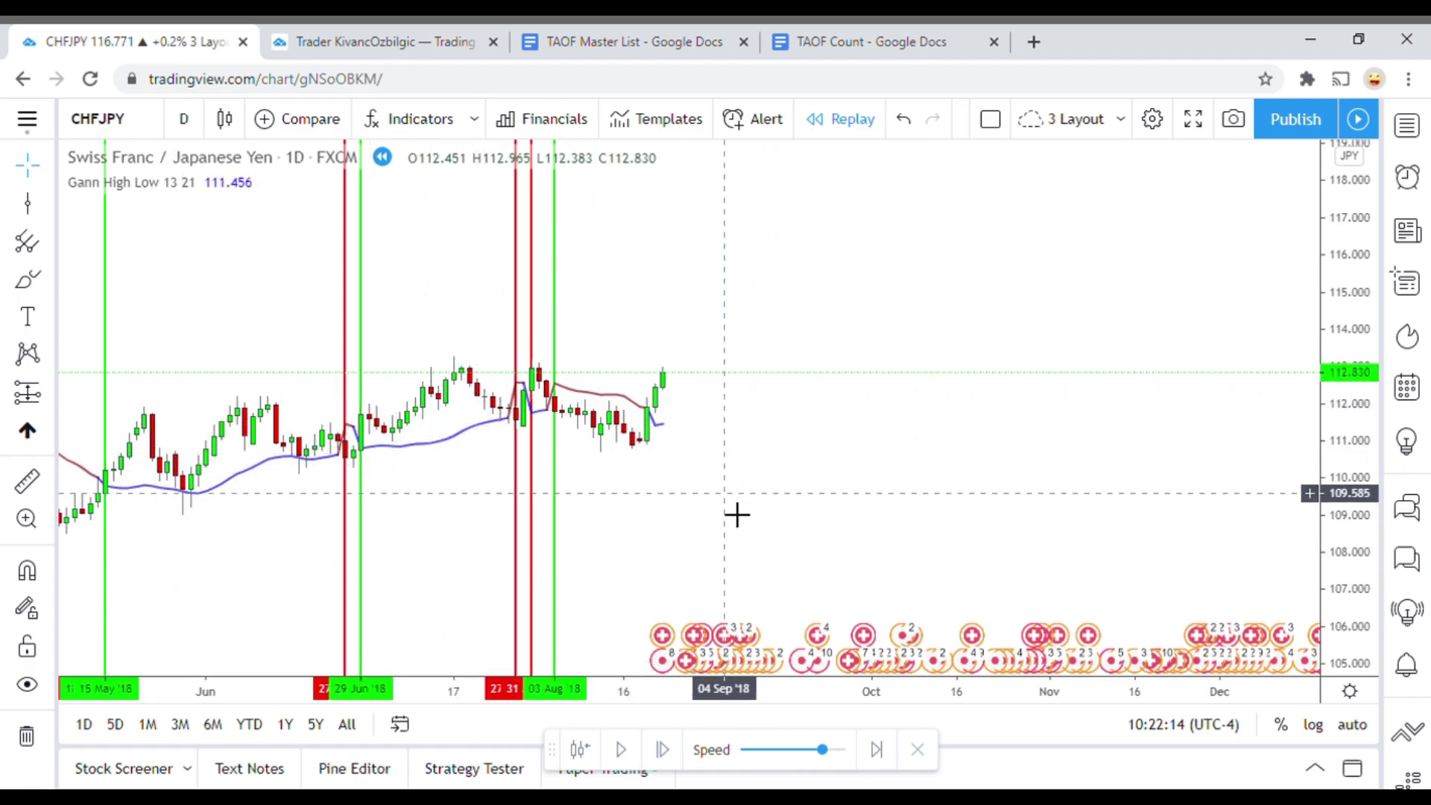
{"action": "left_click_drag", "start_coordinate": [730, 499], "coordinate": [673, 517]}
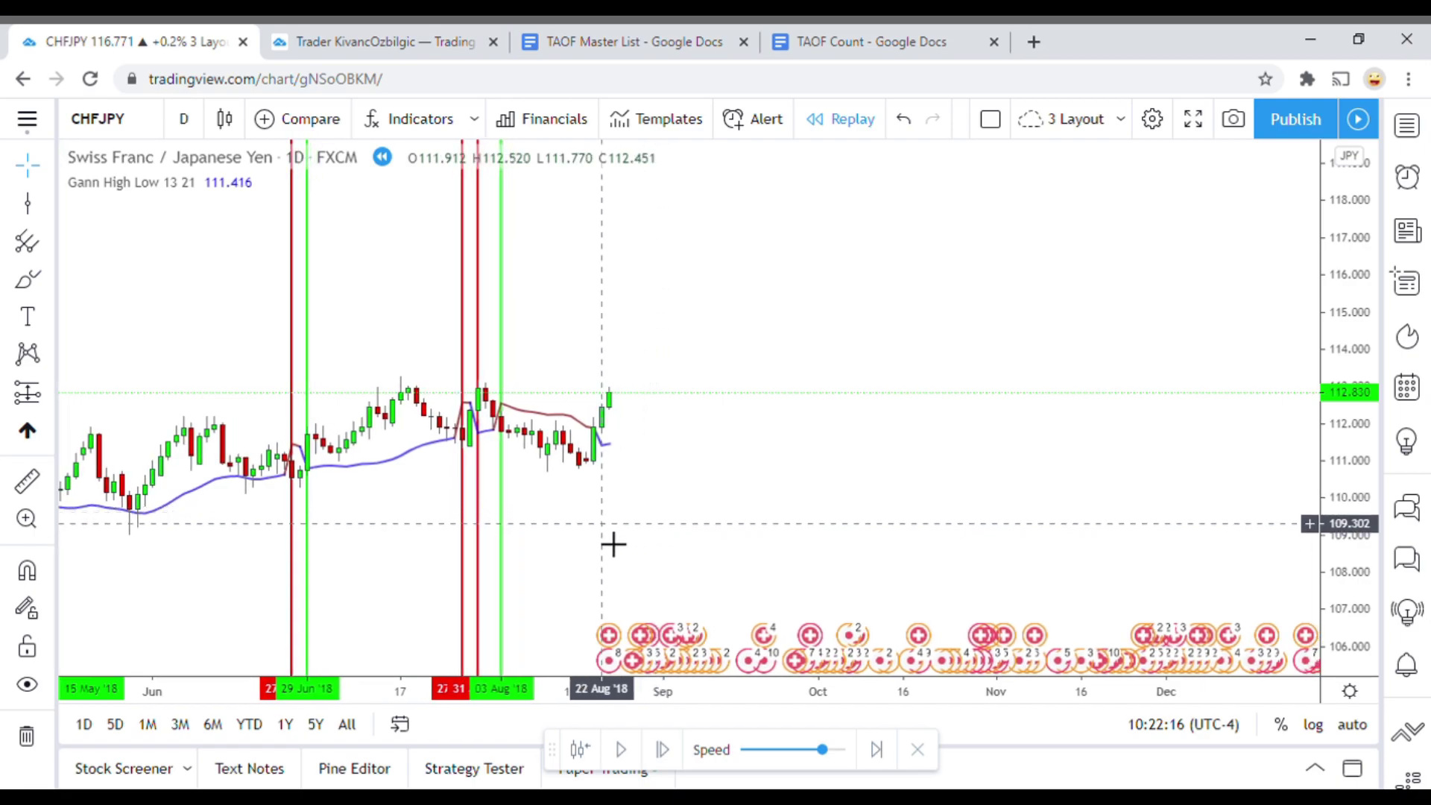
Place a green vertical signal line at 21 Aug and pause the replay.
{"action": "left_click", "coordinate": [30, 206]}
{"action": "left_click", "coordinate": [613, 530]}
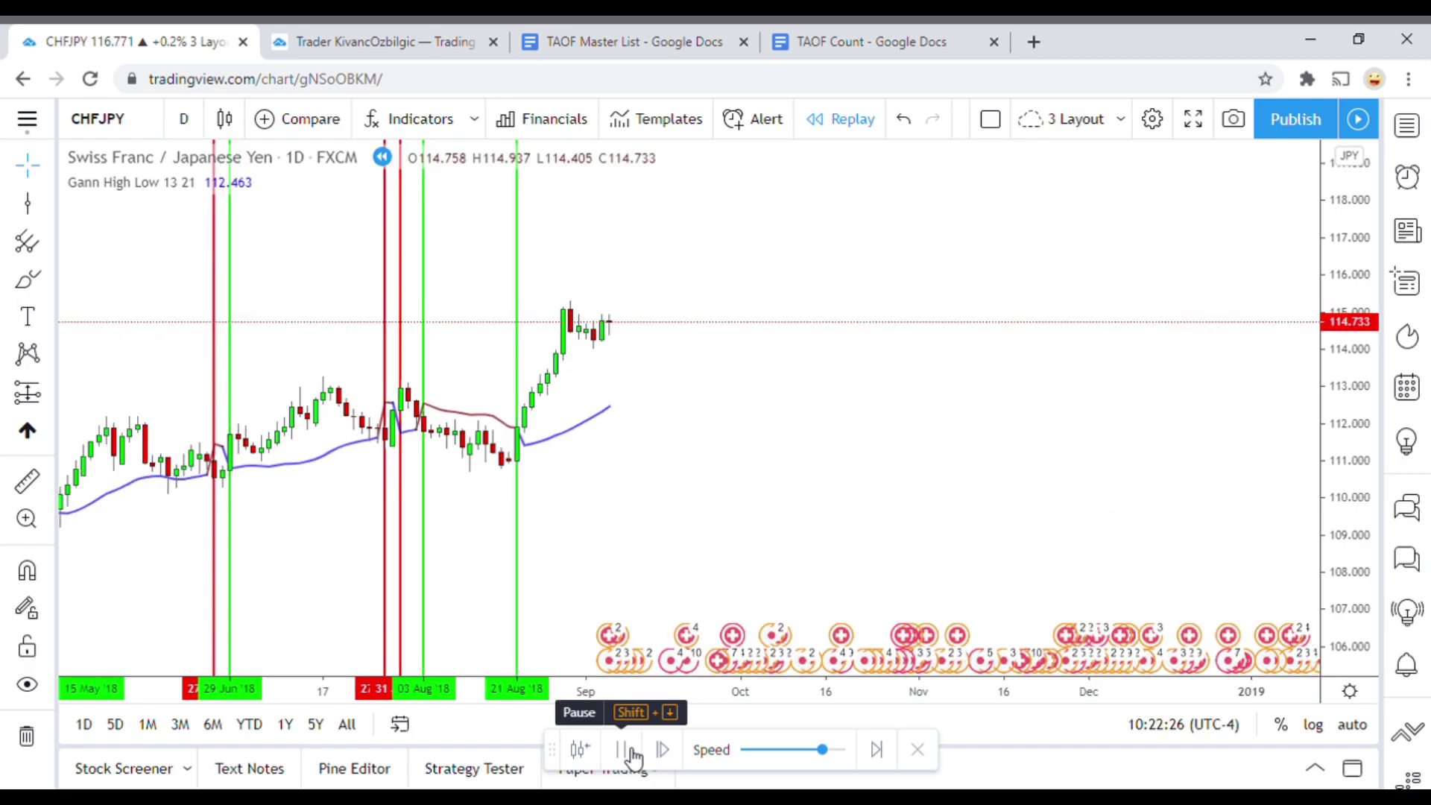
{"action": "left_click", "coordinate": [626, 751]}
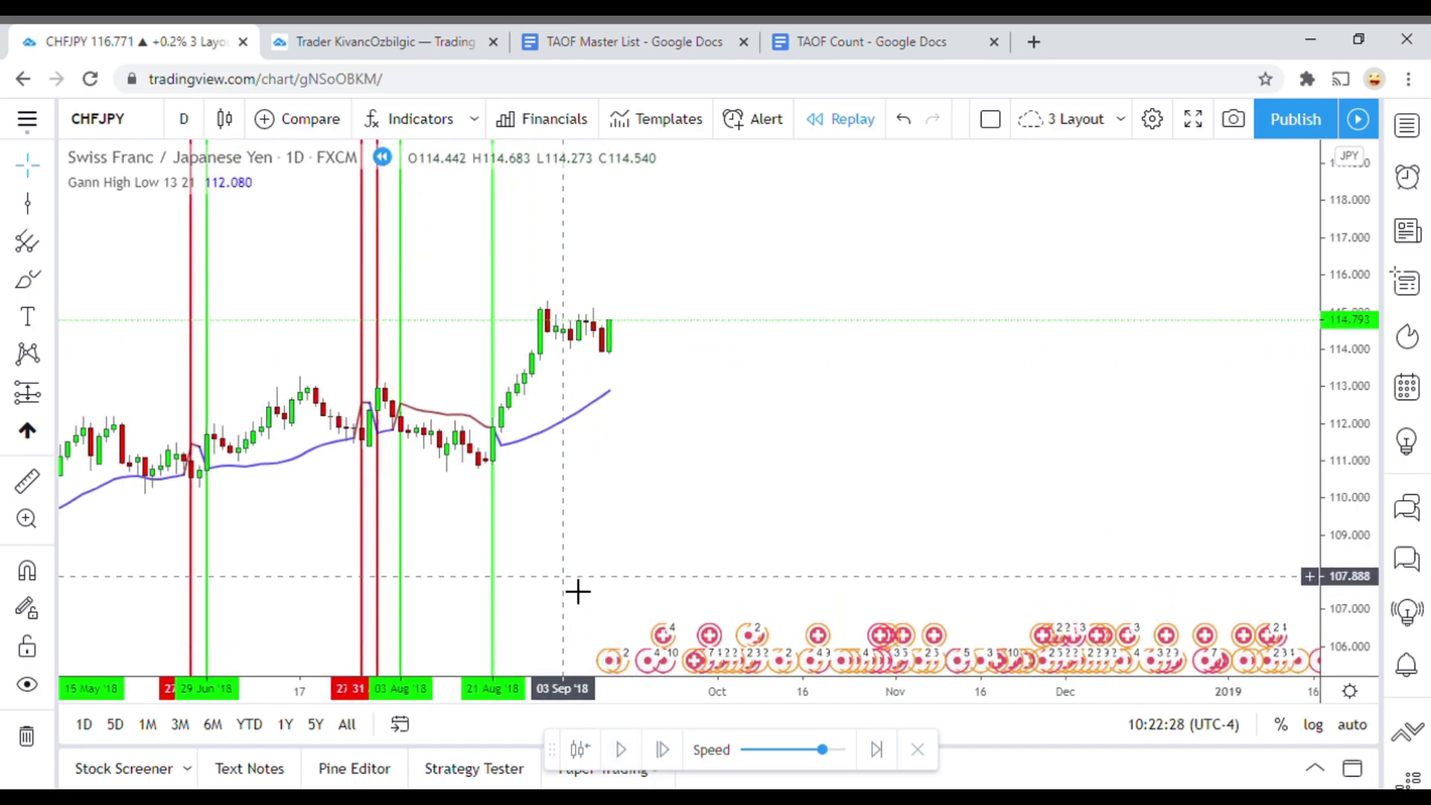
Pan the chart and replay forward to mid-September at 115.800.
{"action": "left_click_drag", "start_coordinate": [578, 588], "coordinate": [720, 592]}
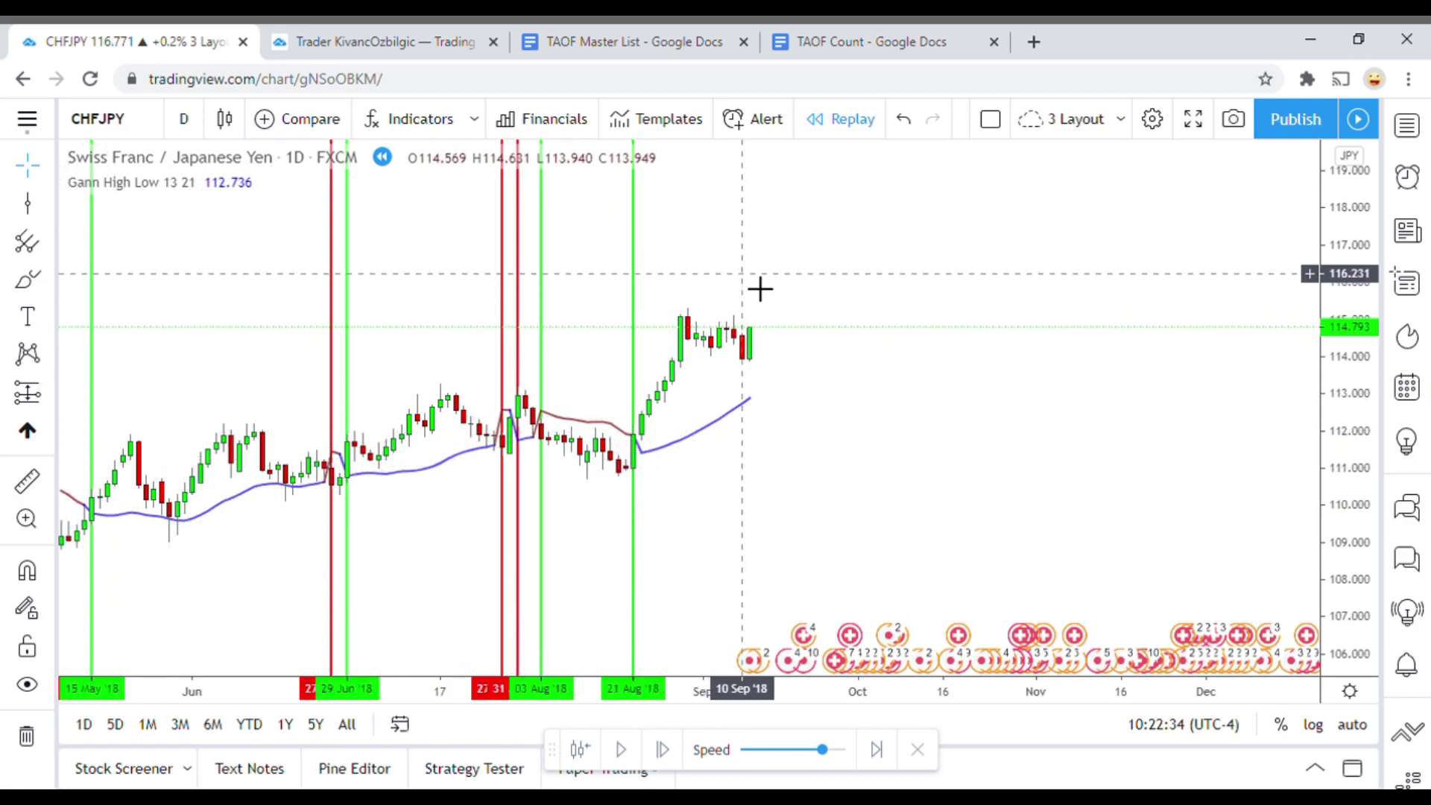
{"action": "left_click_drag", "start_coordinate": [796, 502], "coordinate": [775, 490]}
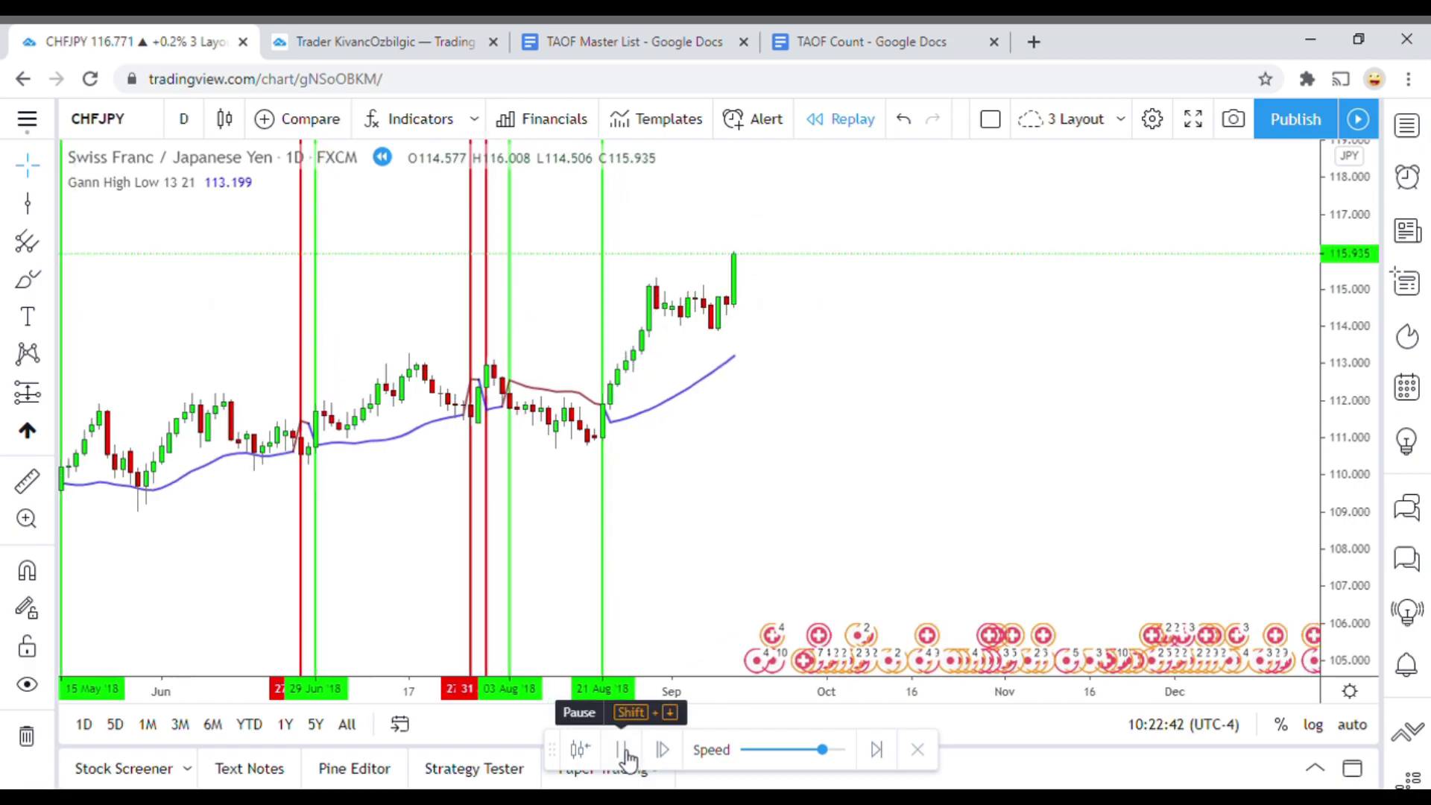
{"action": "left_click", "coordinate": [624, 750]}
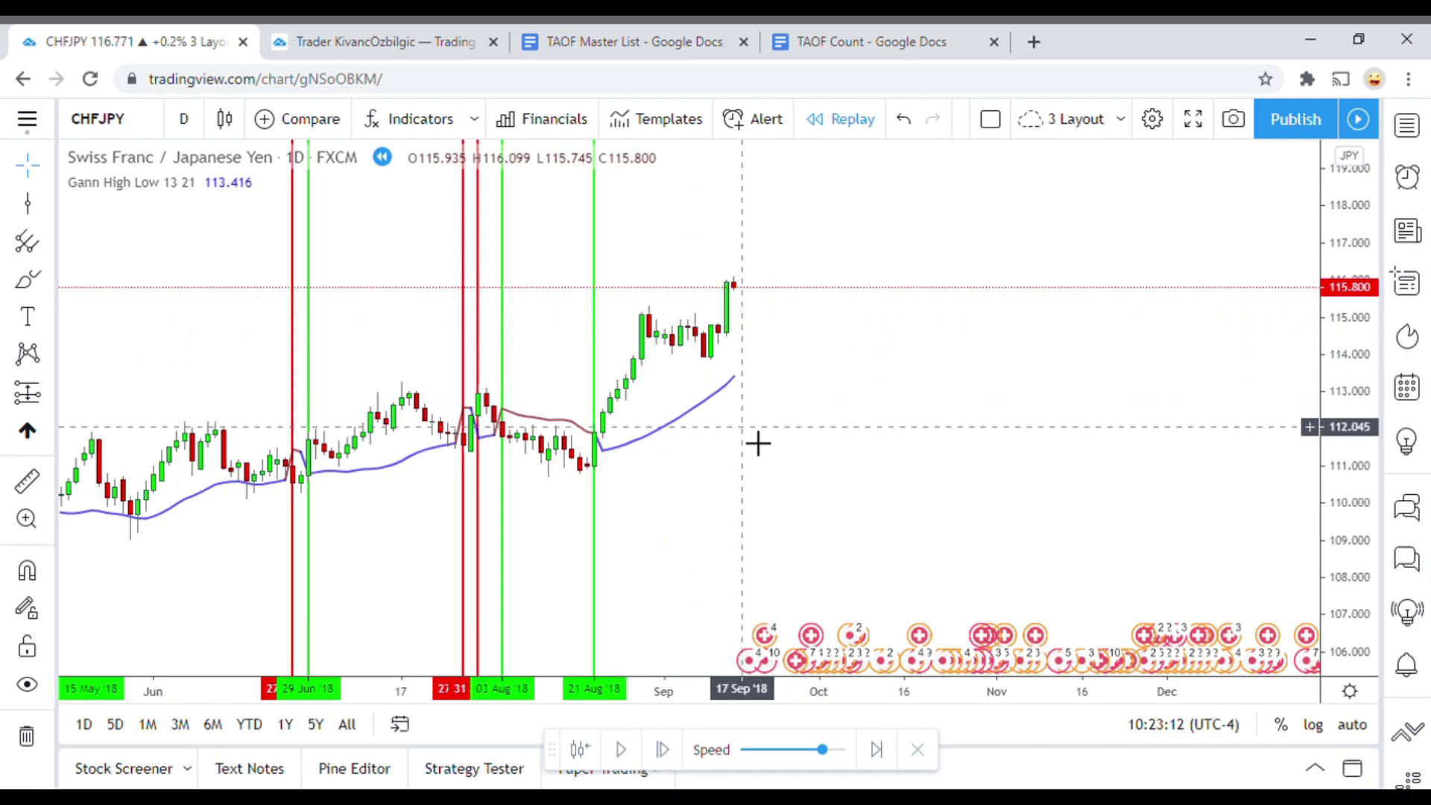
{"action": "scroll", "coordinate": [757, 444], "scroll_direction": "right", "scroll_amount": 2}
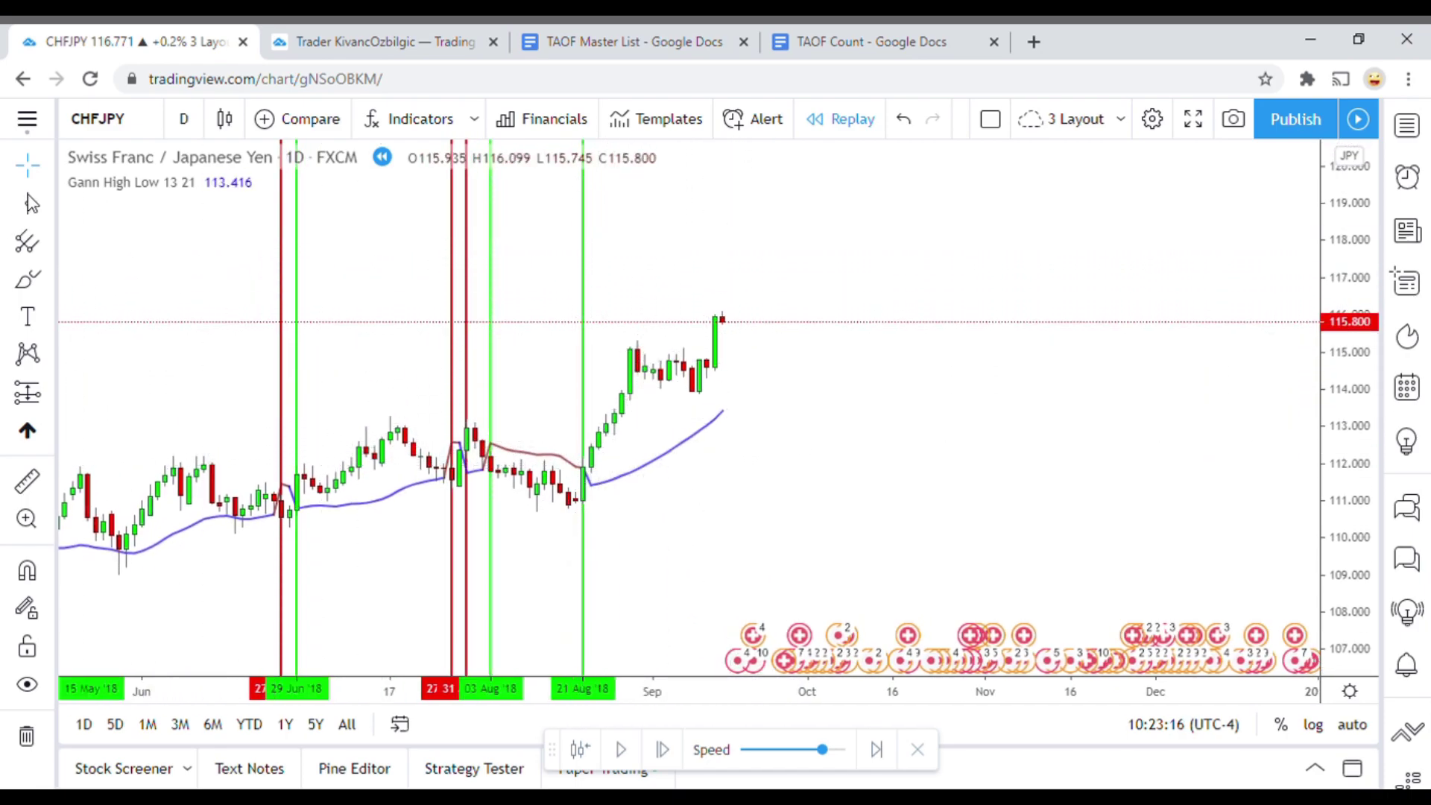
{"action": "left_click", "coordinate": [48, 220]}
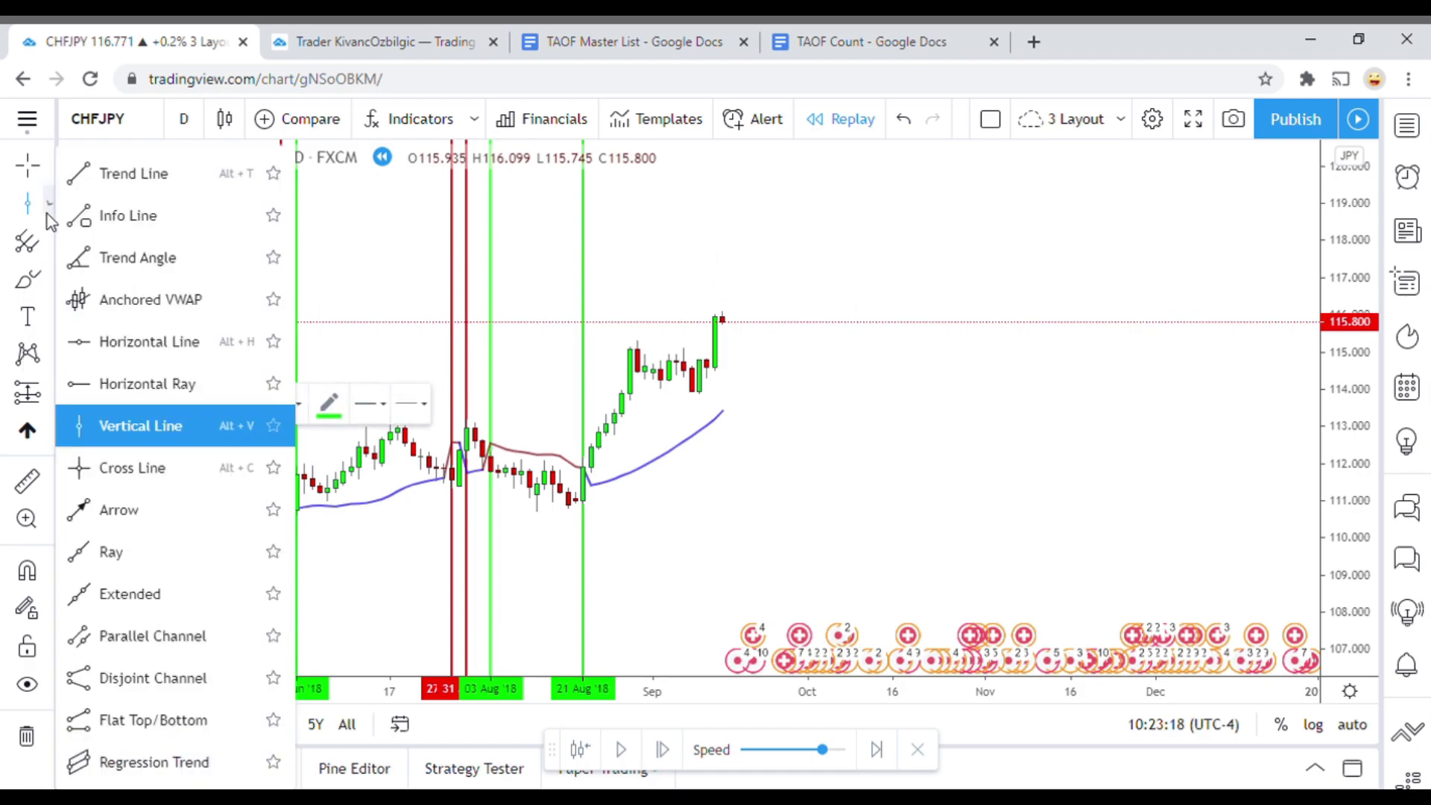
Draw upper and lower trend lines framing the early-September consolidation below 115.800.
{"action": "left_click", "coordinate": [116, 173]}
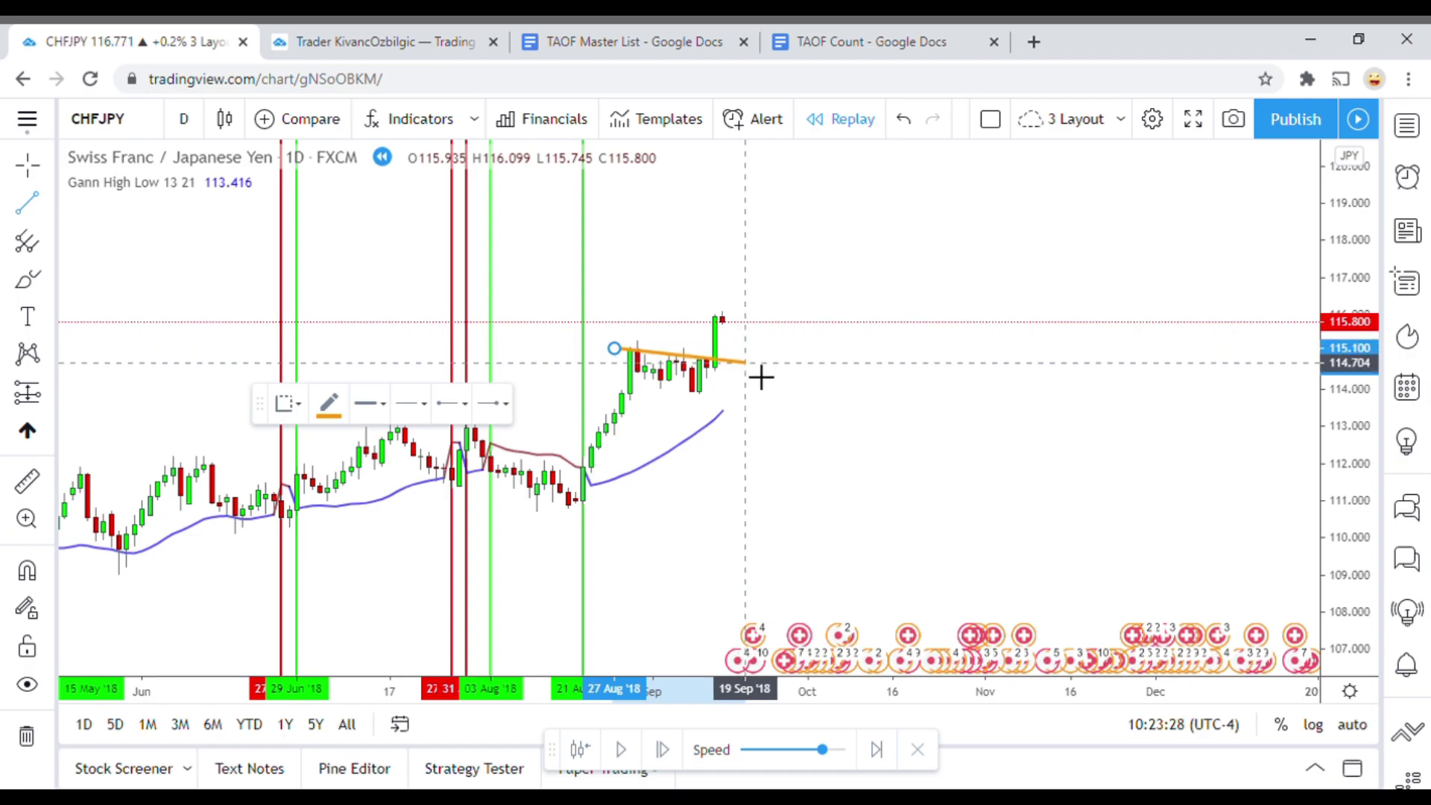
{"action": "left_click", "coordinate": [745, 361]}
{"action": "left_click", "coordinate": [852, 348]}
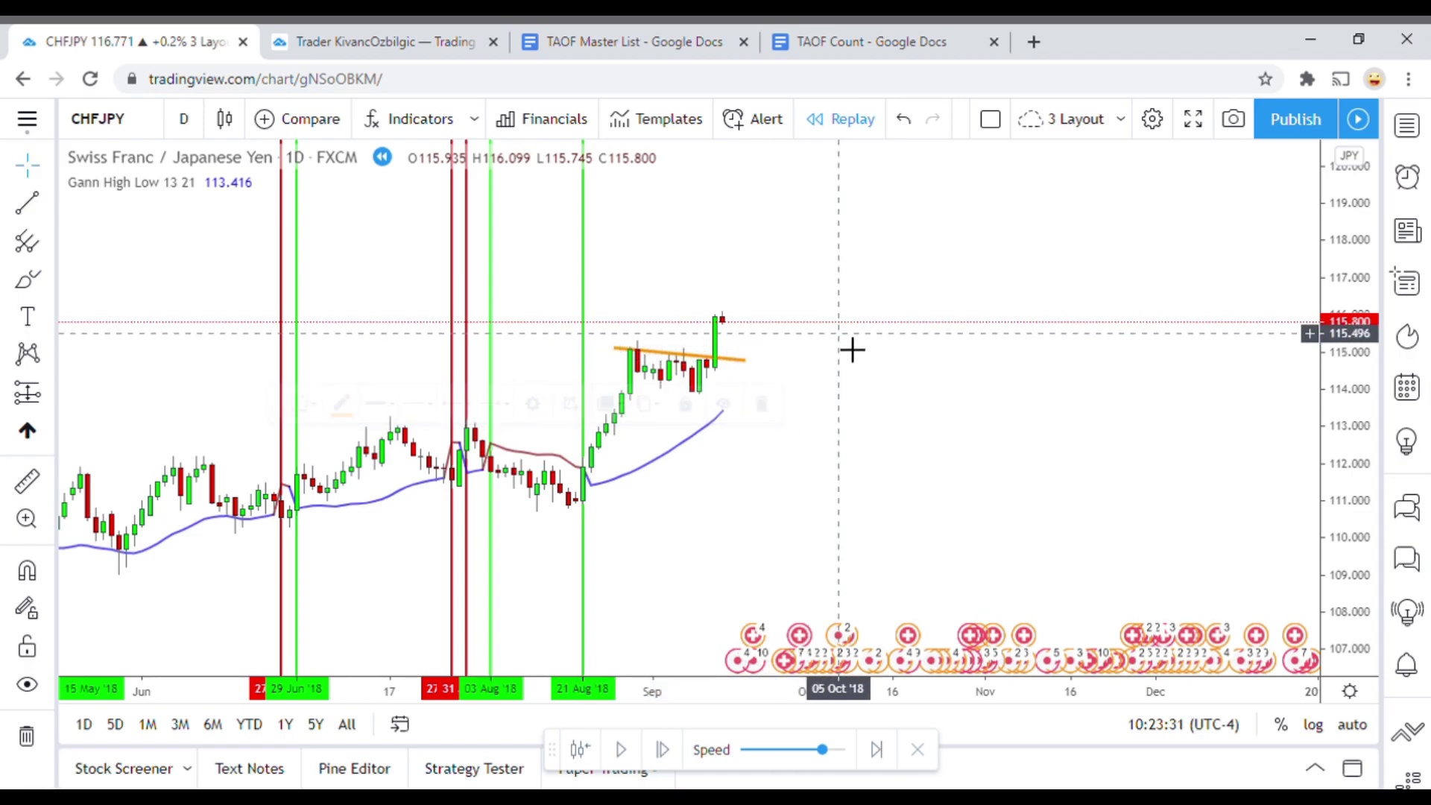
{"action": "left_click", "coordinate": [29, 207]}
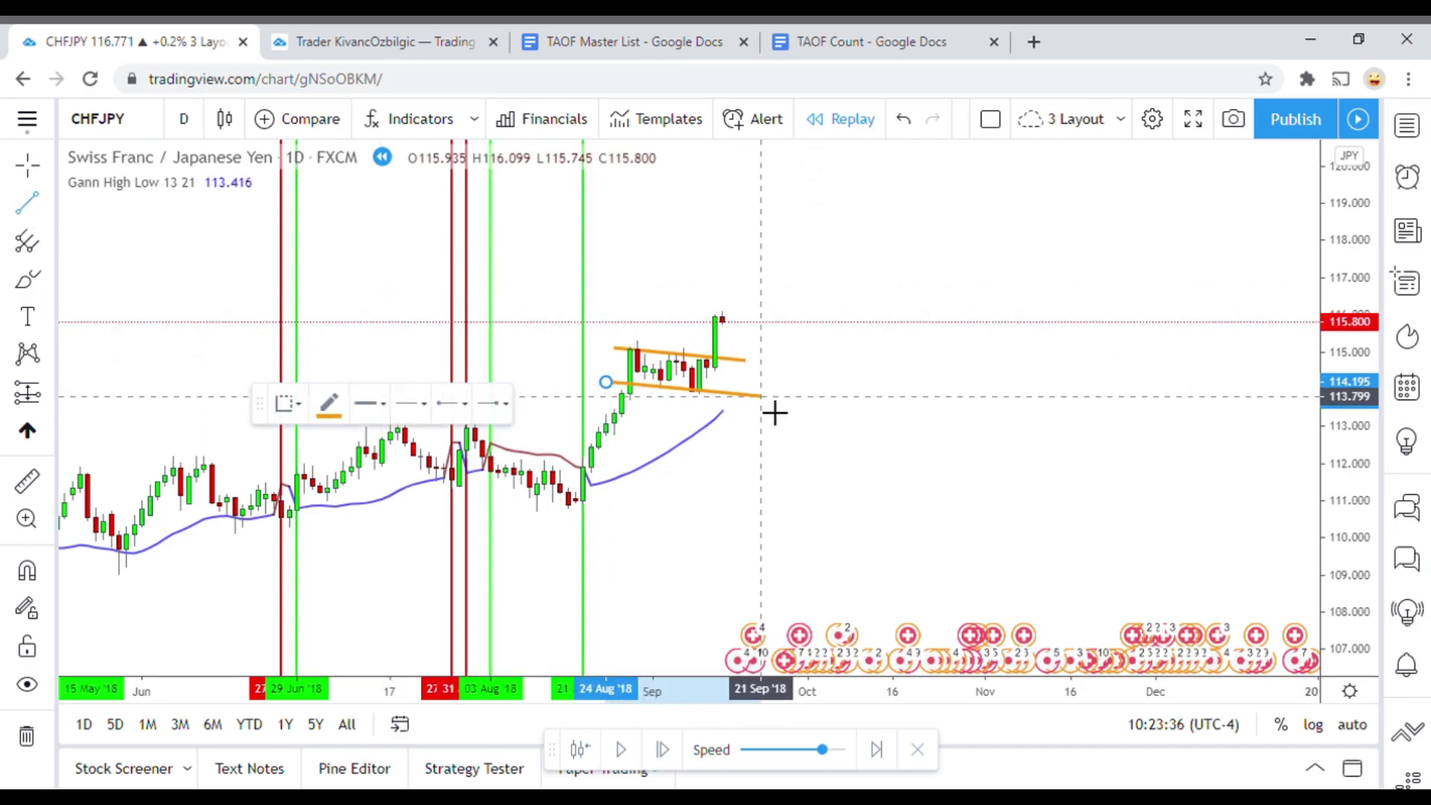
{"action": "left_click", "coordinate": [762, 395]}
{"action": "left_click", "coordinate": [757, 415]}
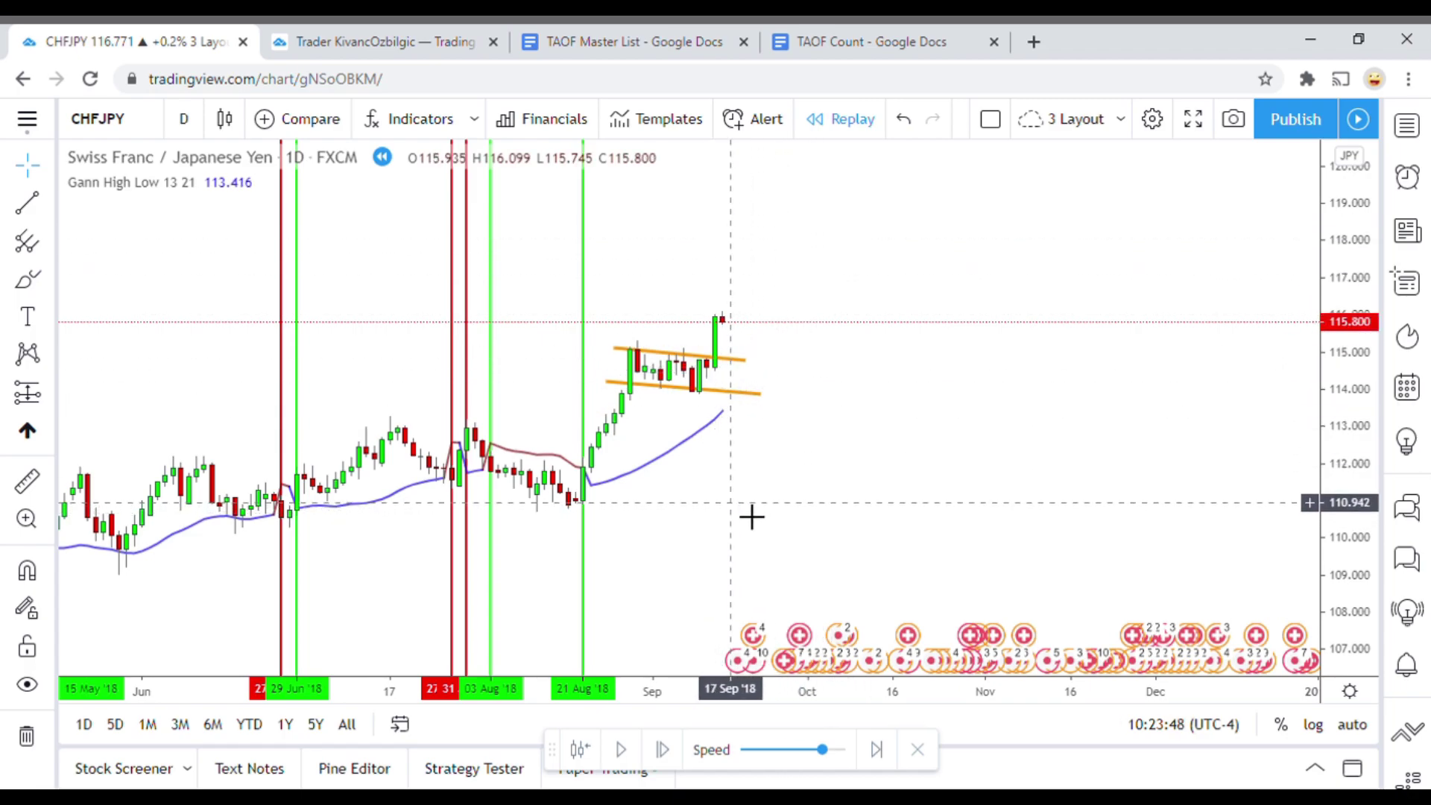
Centre the flag on the chart and replay forward to 02 Oct 2018 at 115.491.
{"action": "left_click_drag", "start_coordinate": [763, 495], "coordinate": [695, 549]}
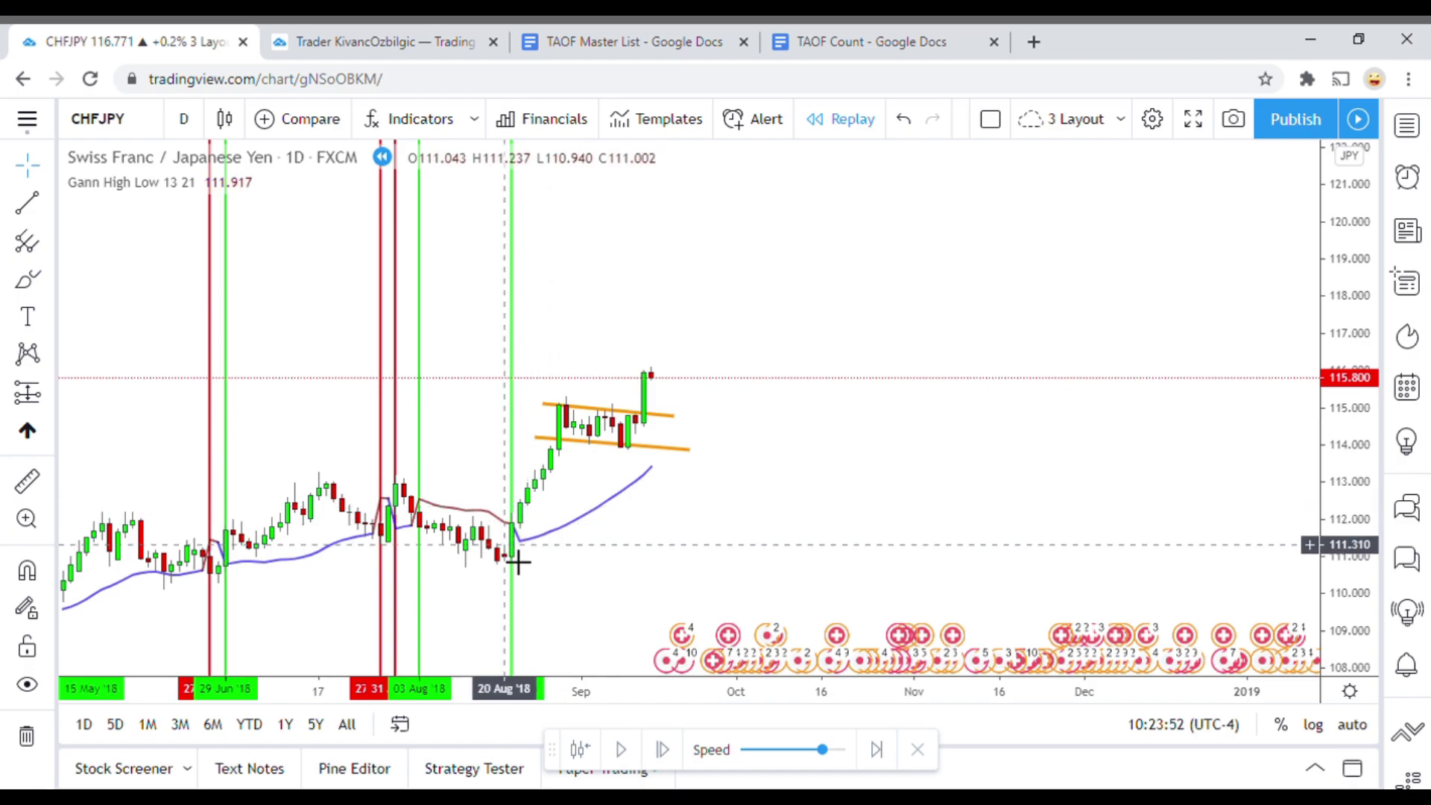
{"action": "left_click_drag", "start_coordinate": [765, 647], "coordinate": [933, 573]}
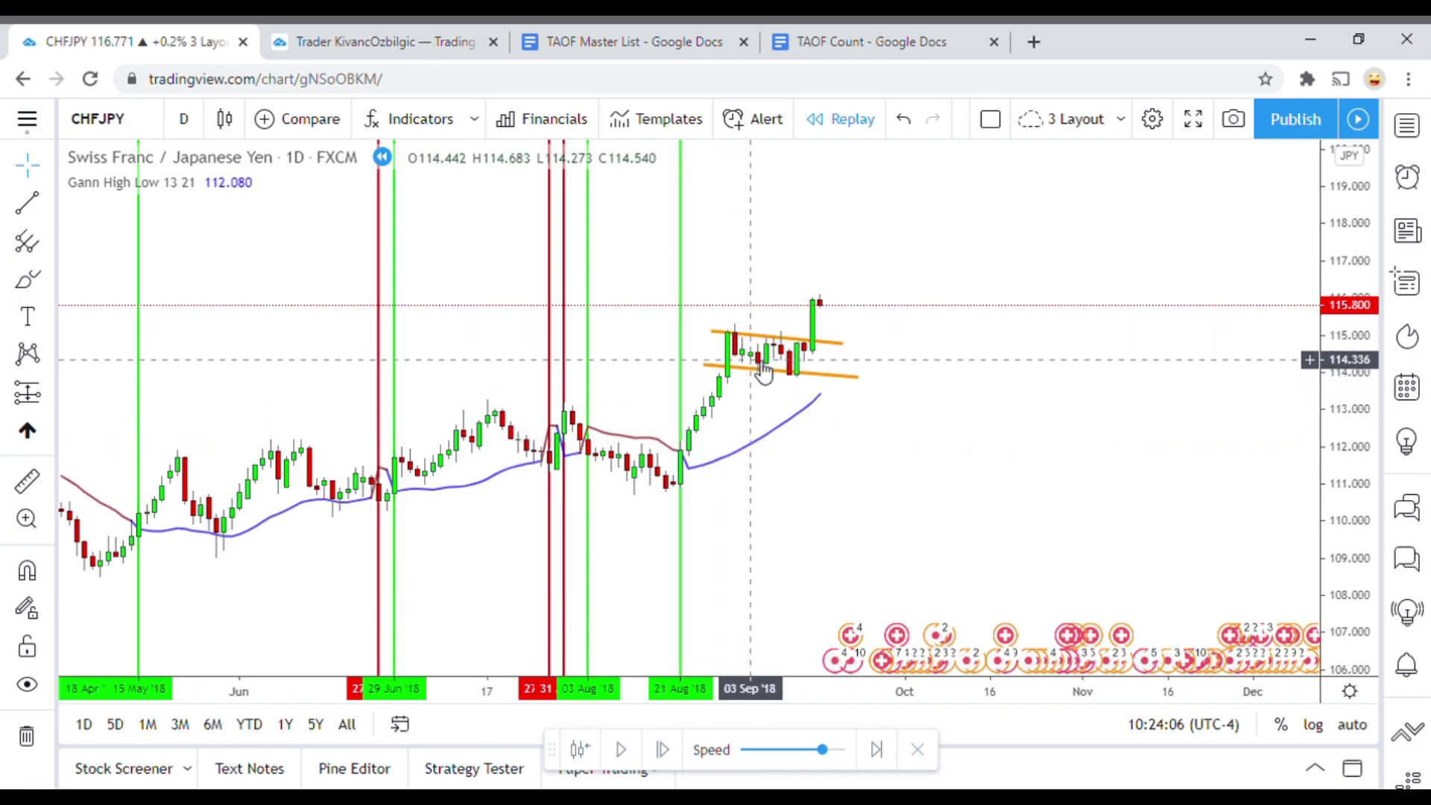
{"action": "left_click_drag", "start_coordinate": [892, 444], "coordinate": [709, 473]}
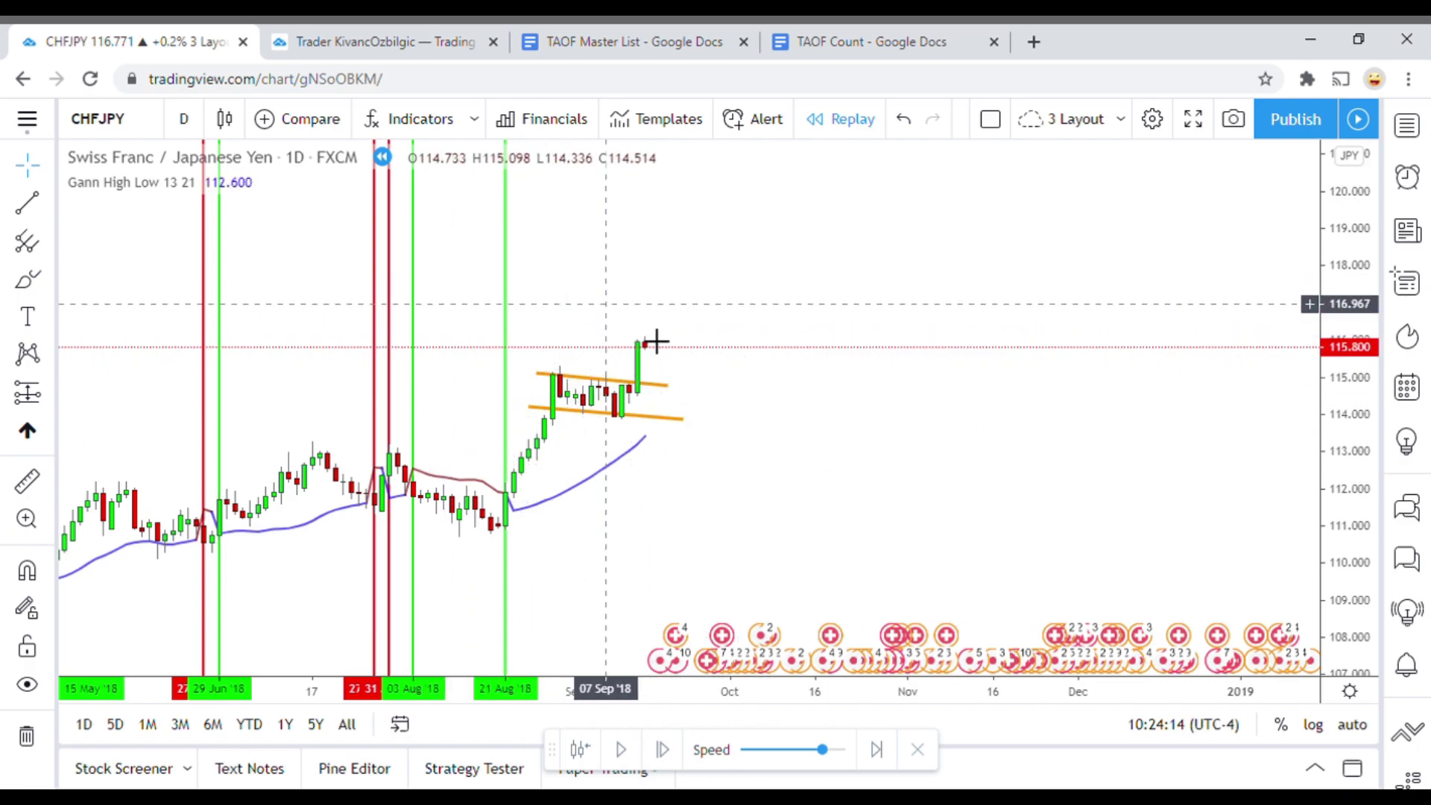
{"action": "left_click_drag", "start_coordinate": [745, 503], "coordinate": [763, 469]}
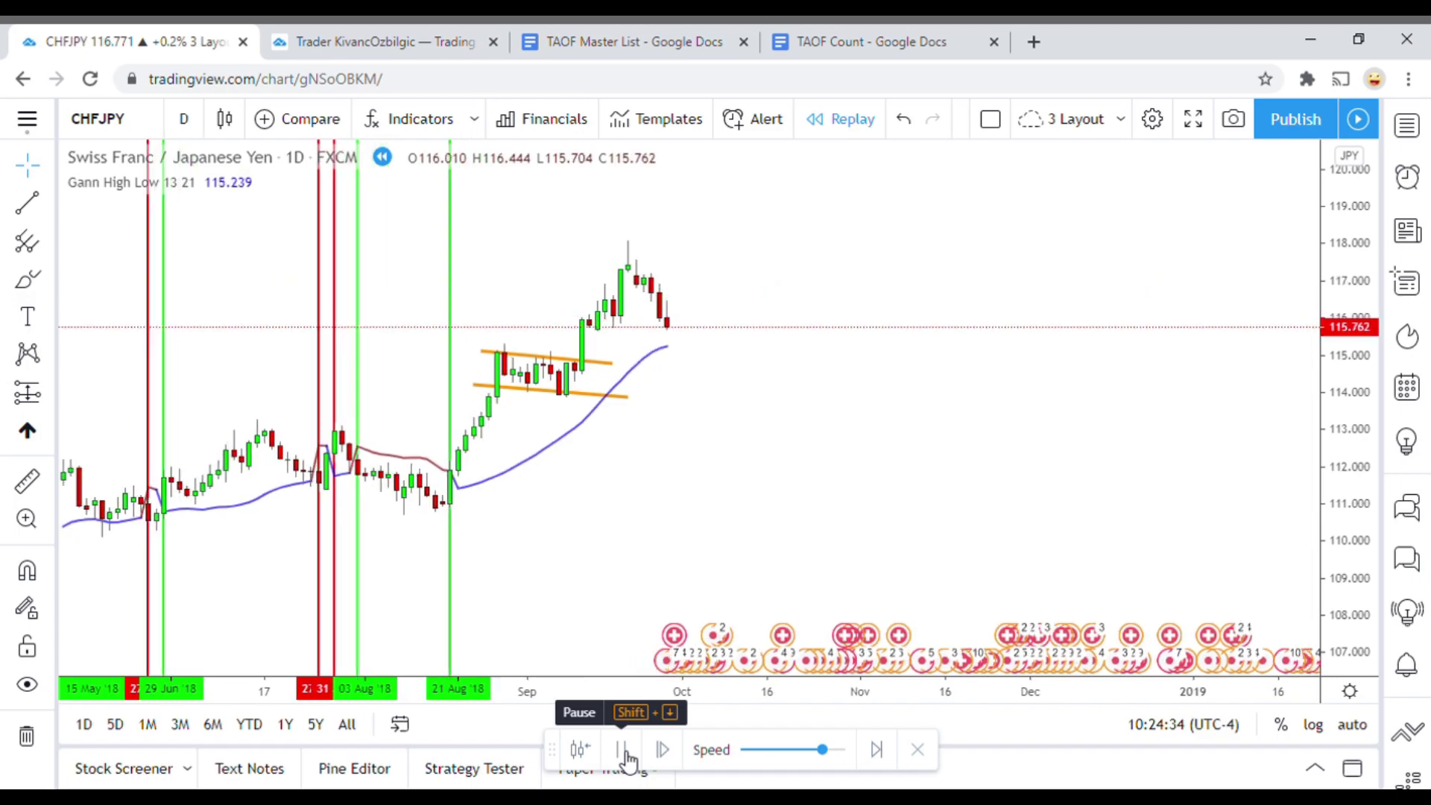
{"action": "left_click", "coordinate": [625, 751]}
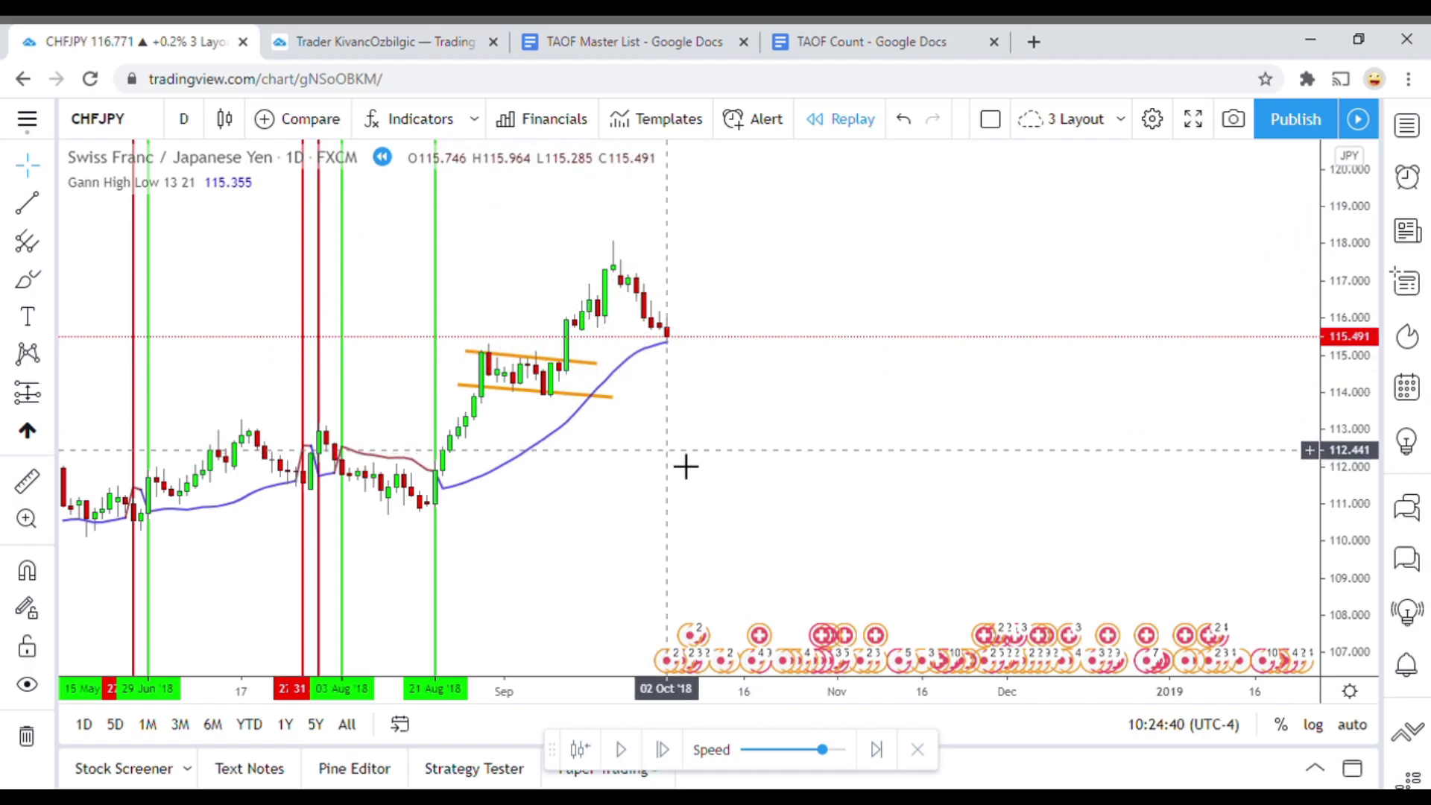
Delete the orange flag line and replay on until price falls to 113.373.
{"action": "left_click_drag", "start_coordinate": [704, 448], "coordinate": [715, 458]}
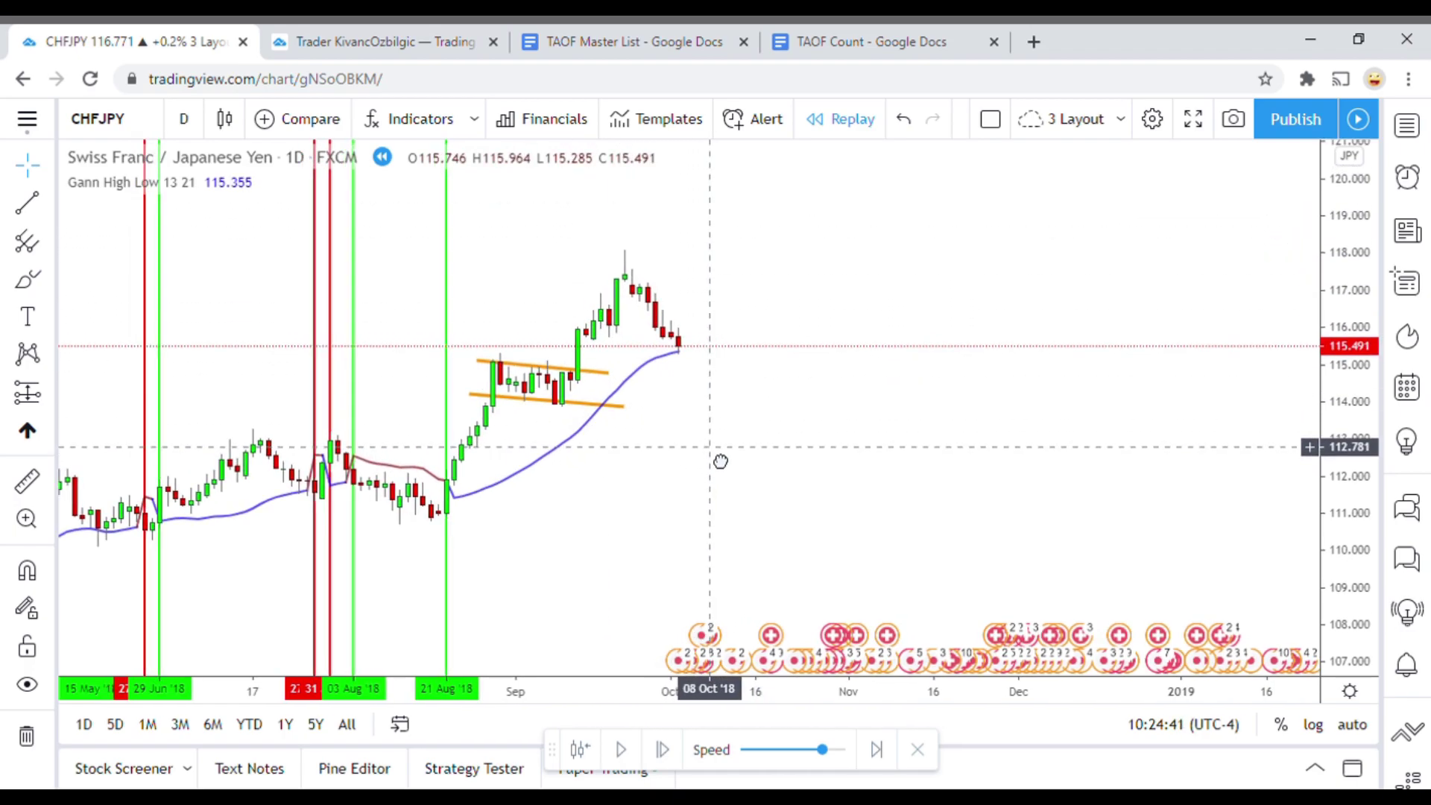
{"action": "left_click", "coordinate": [558, 370]}
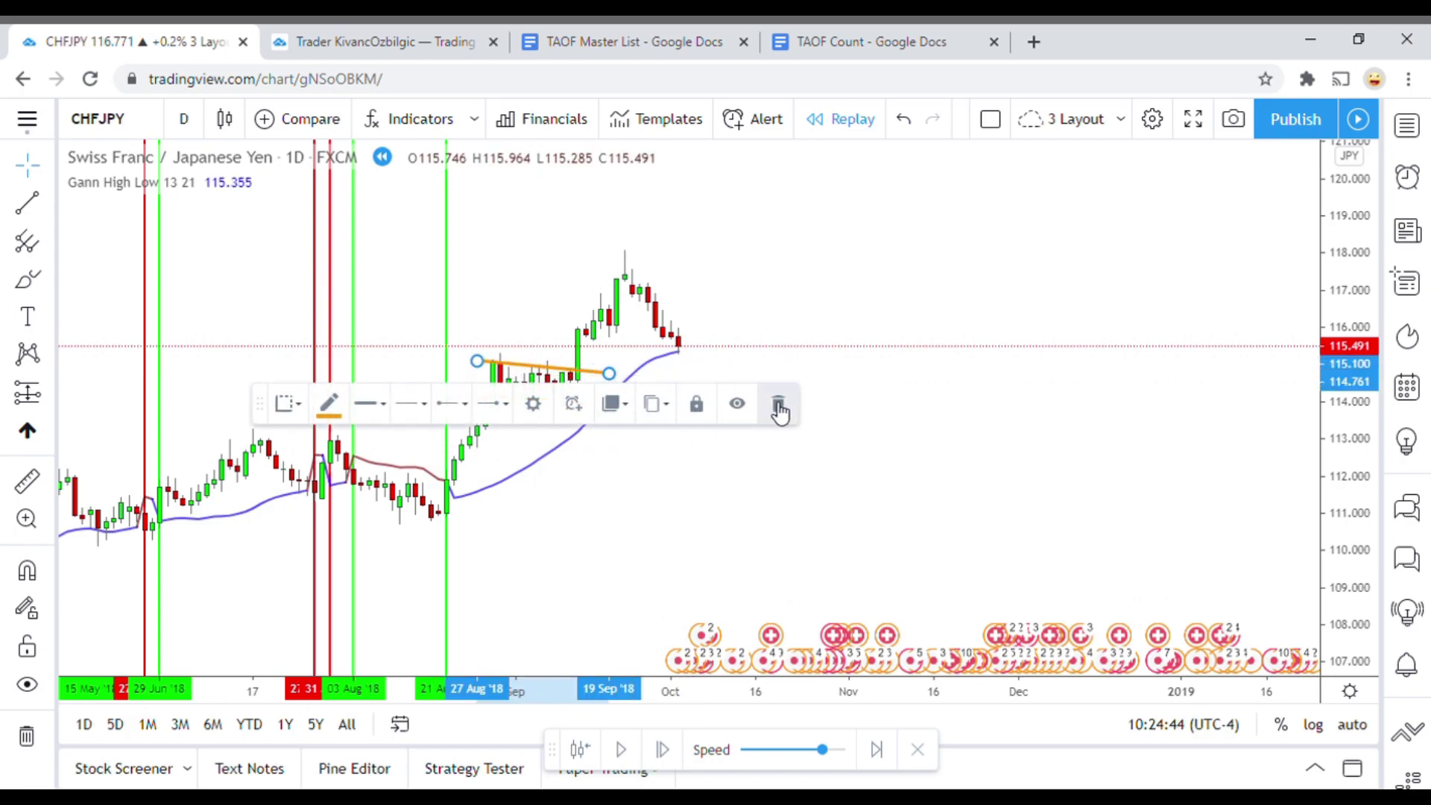
{"action": "left_click", "coordinate": [776, 406]}
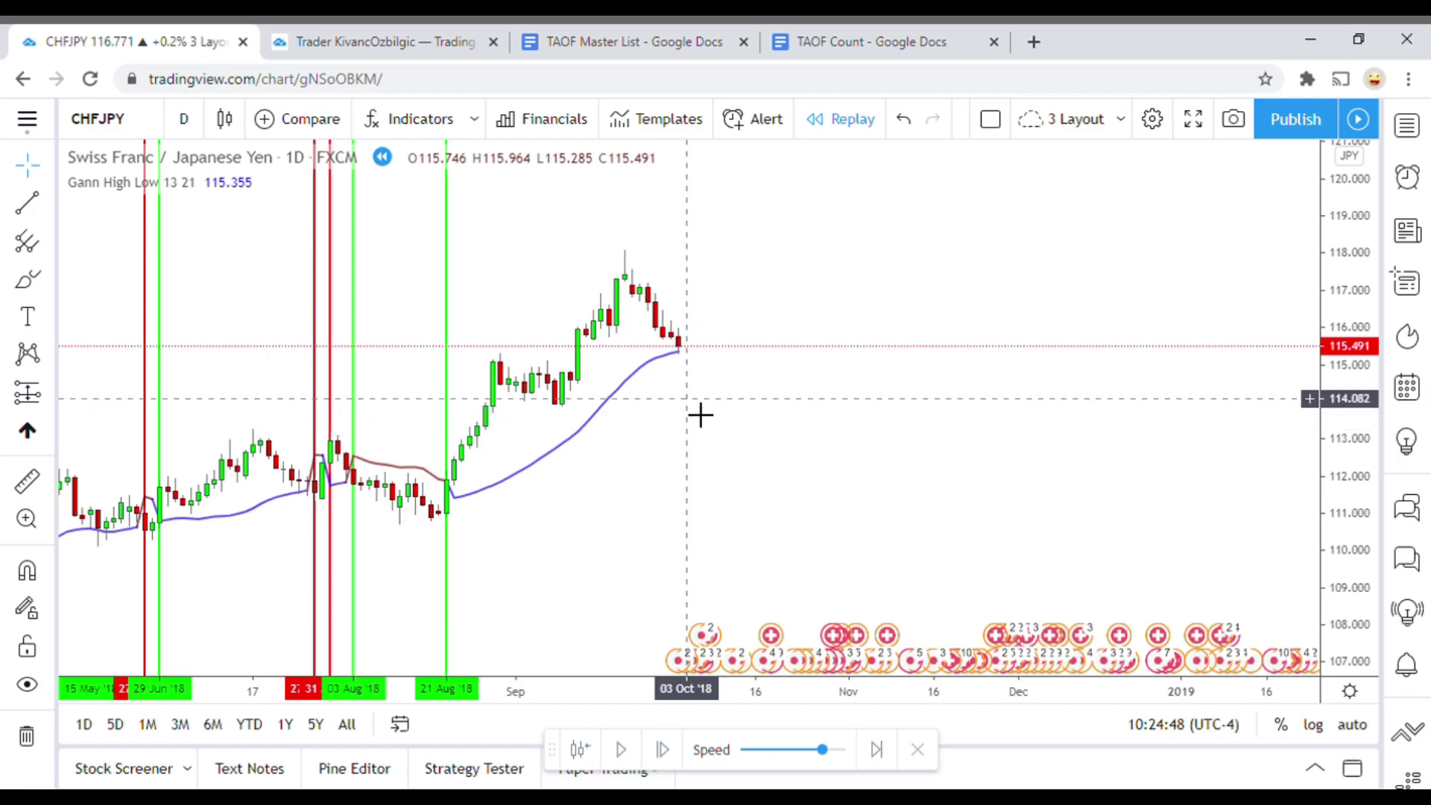
{"action": "left_click_drag", "start_coordinate": [701, 414], "coordinate": [690, 442]}
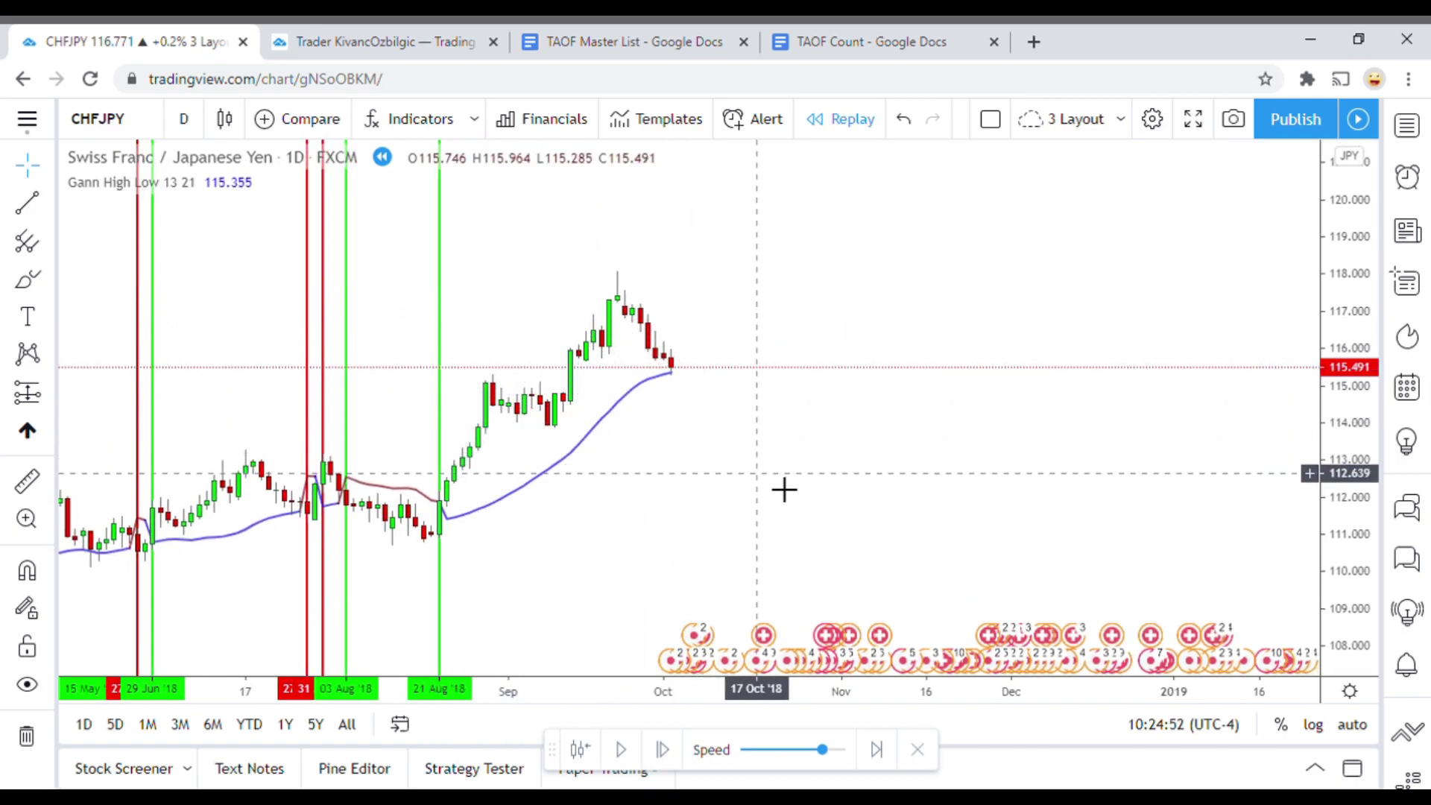
{"action": "left_click_drag", "start_coordinate": [789, 489], "coordinate": [805, 470]}
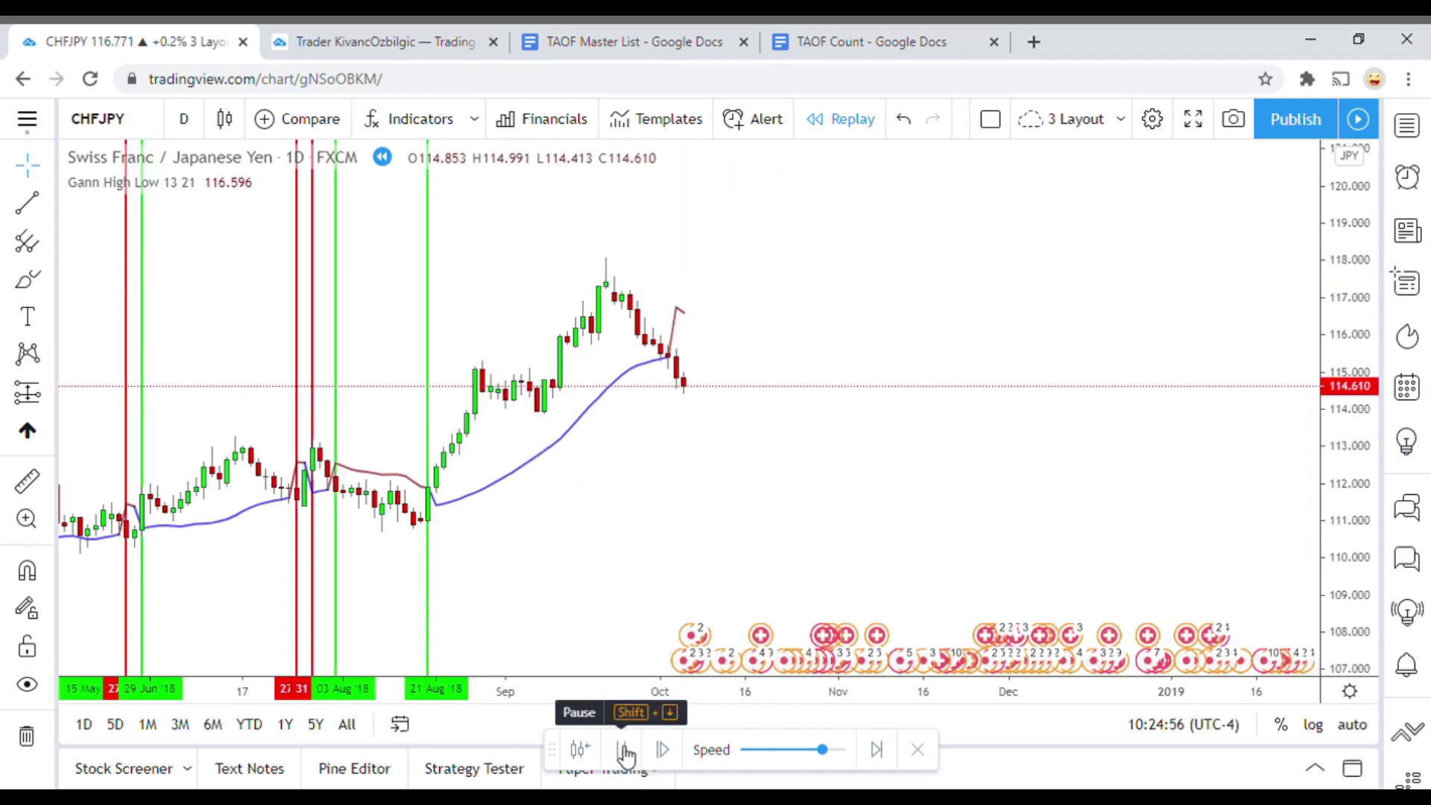
{"action": "left_click", "coordinate": [623, 749]}
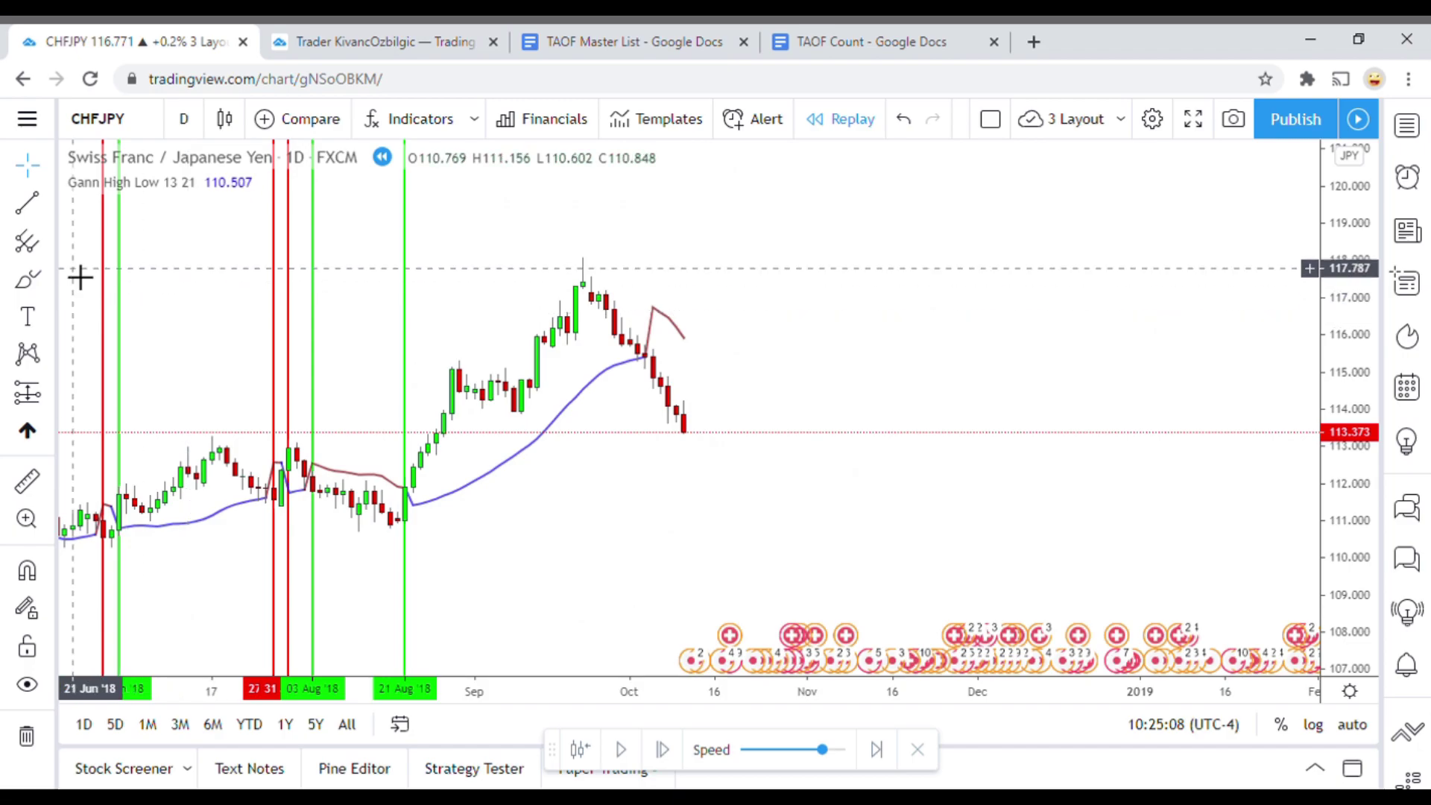
Place a green vertical line at the 03 Oct '18 bar.
{"action": "left_click", "coordinate": [46, 219]}
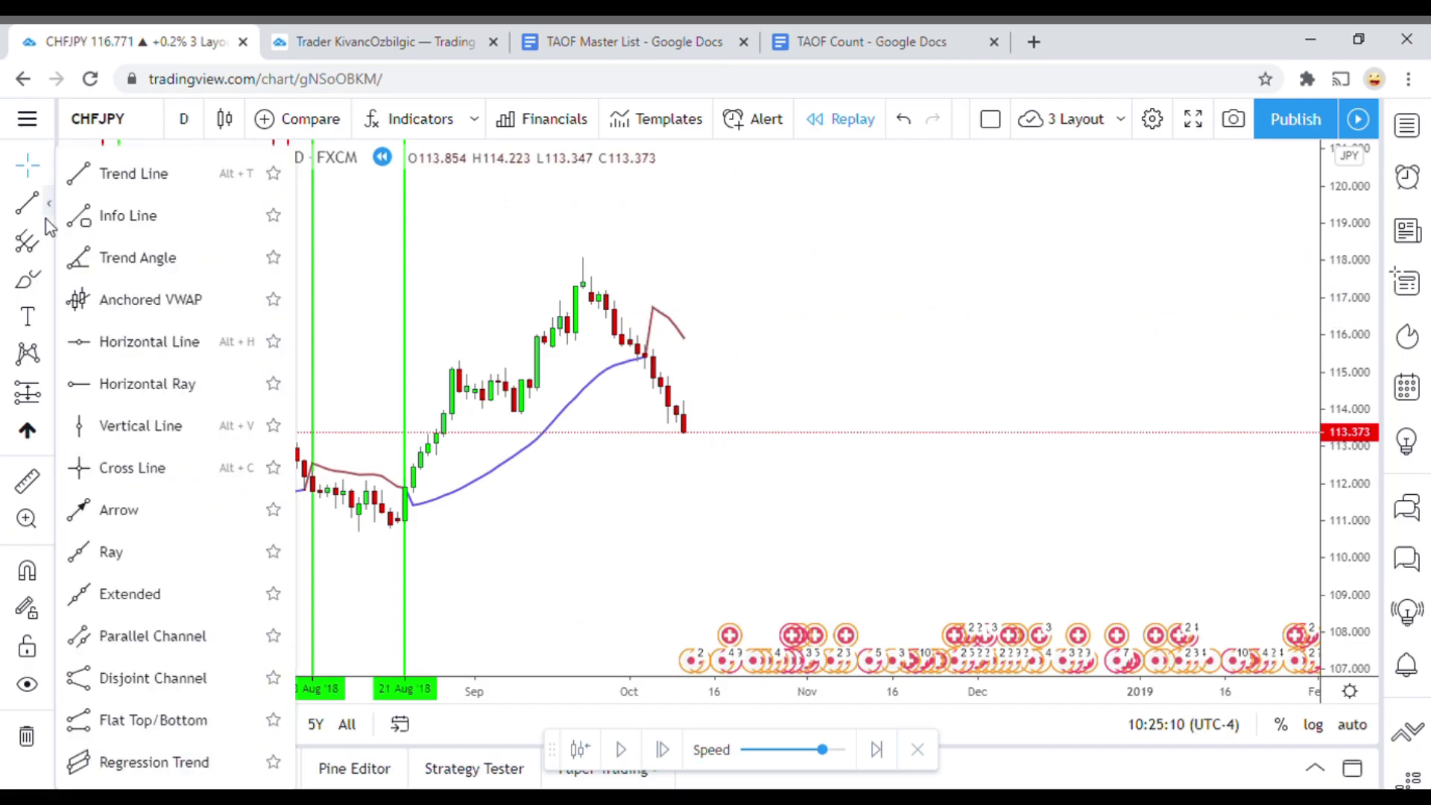
{"action": "left_click", "coordinate": [119, 426]}
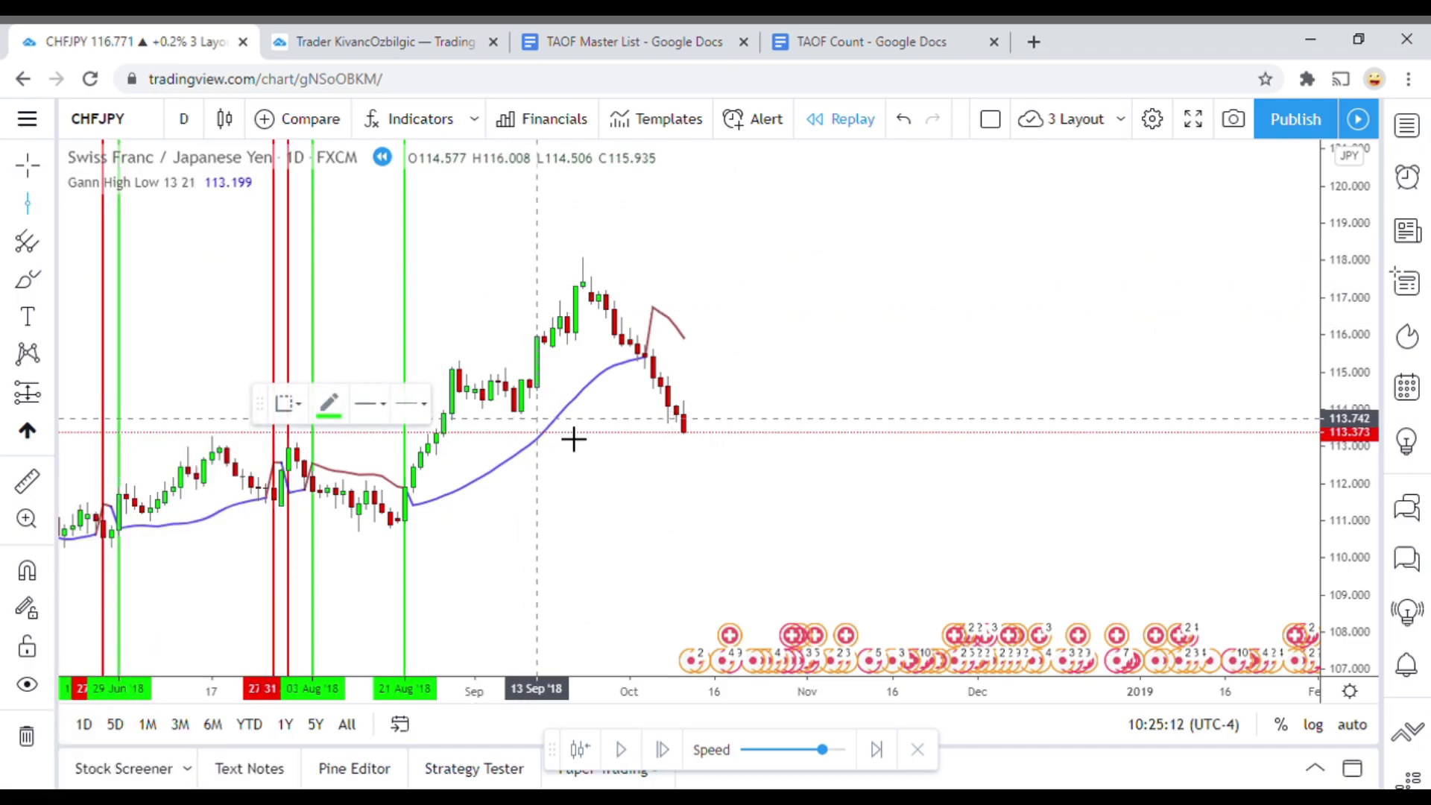
{"action": "left_click", "coordinate": [664, 472]}
{"action": "left_click", "coordinate": [843, 409]}
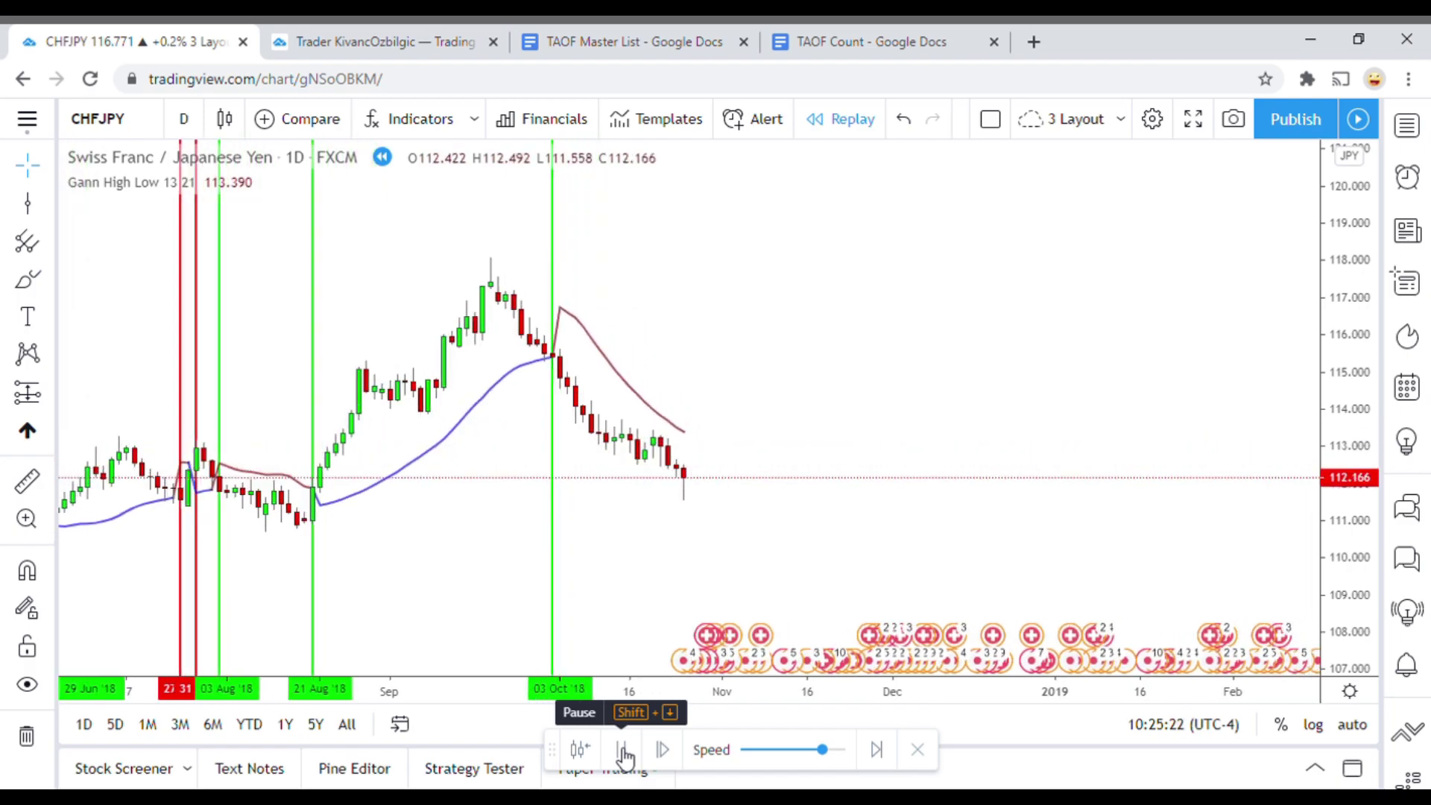
Replay forward to 05 Nov, closing at 112.768.
{"action": "left_click", "coordinate": [623, 751]}
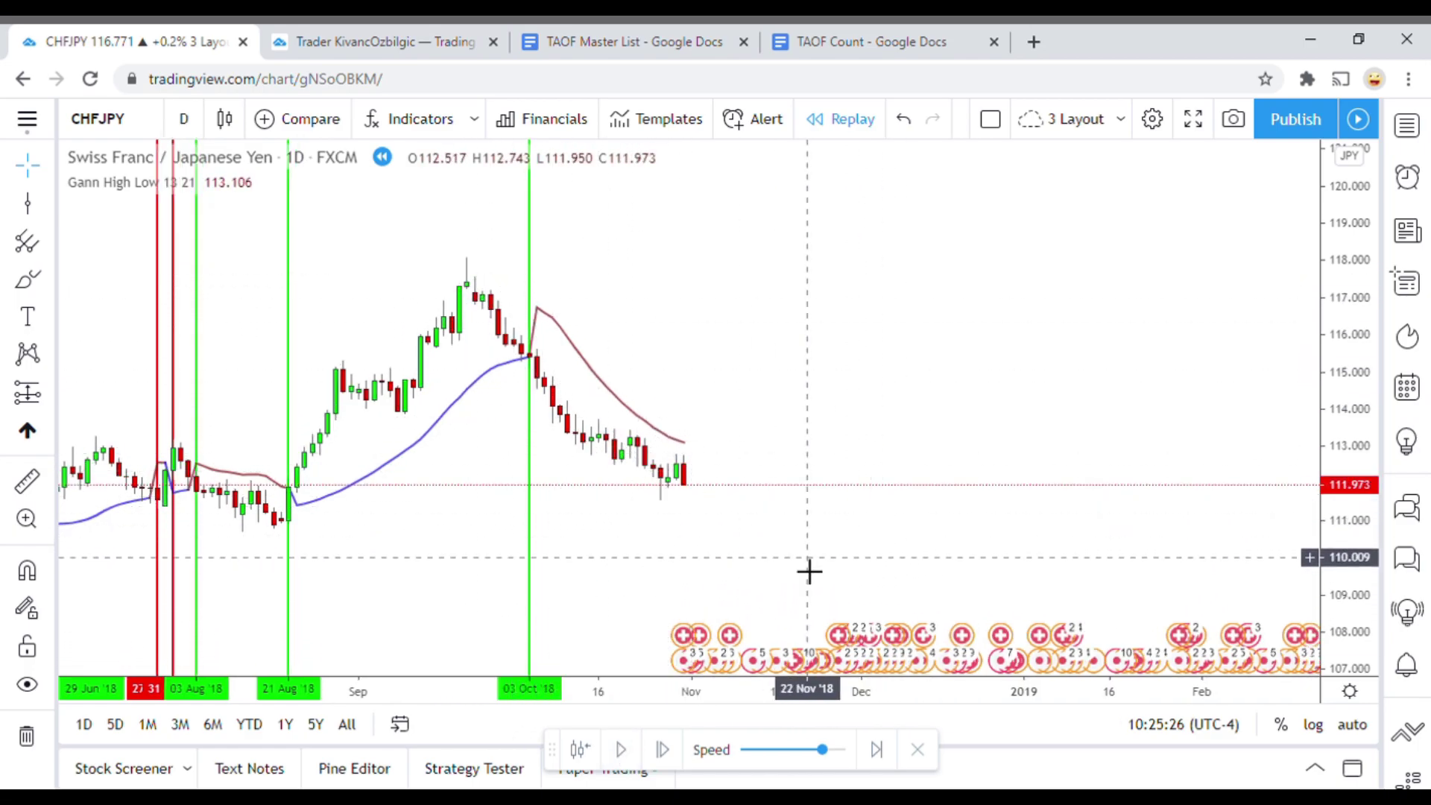
{"action": "left_click", "coordinate": [529, 410]}
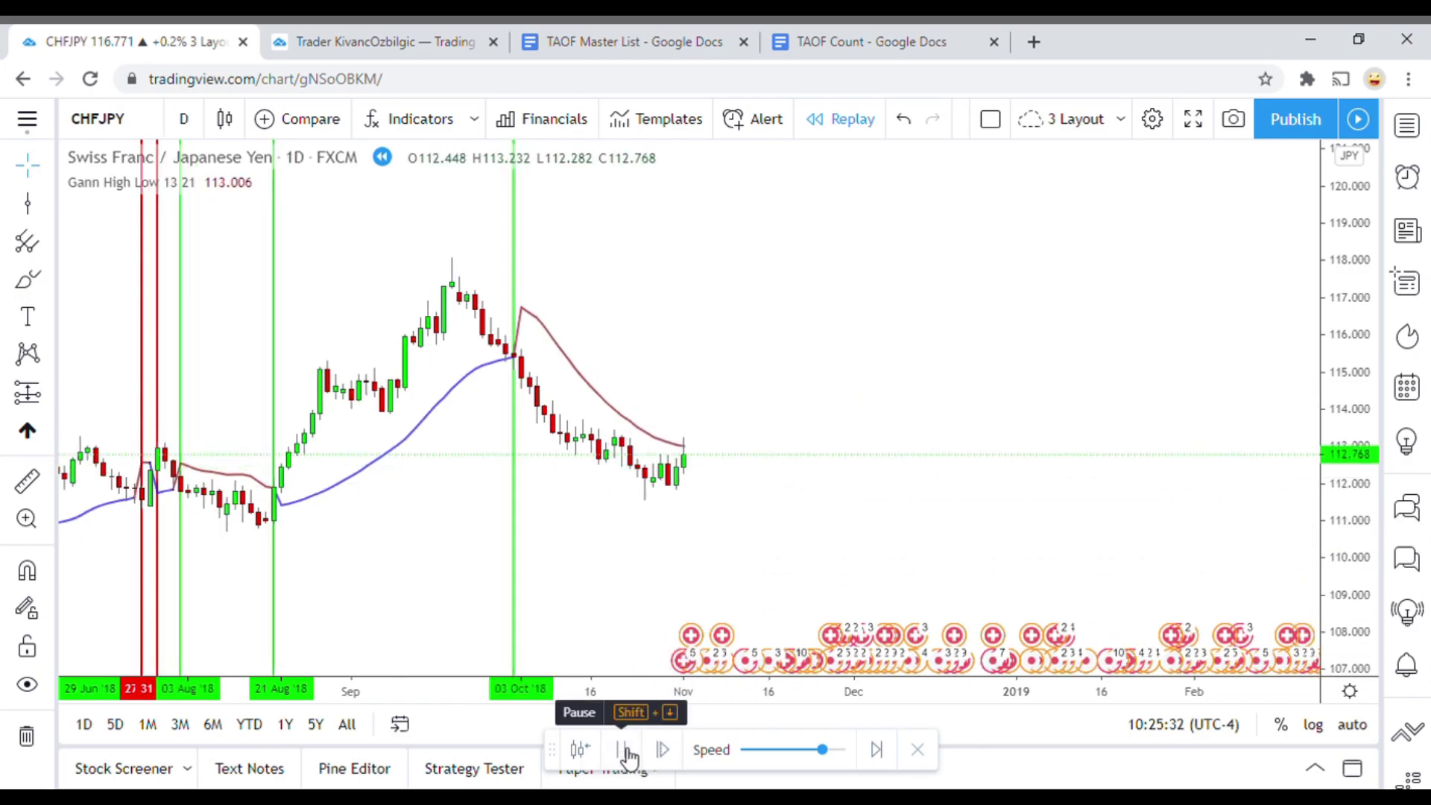
{"action": "left_click", "coordinate": [625, 750]}
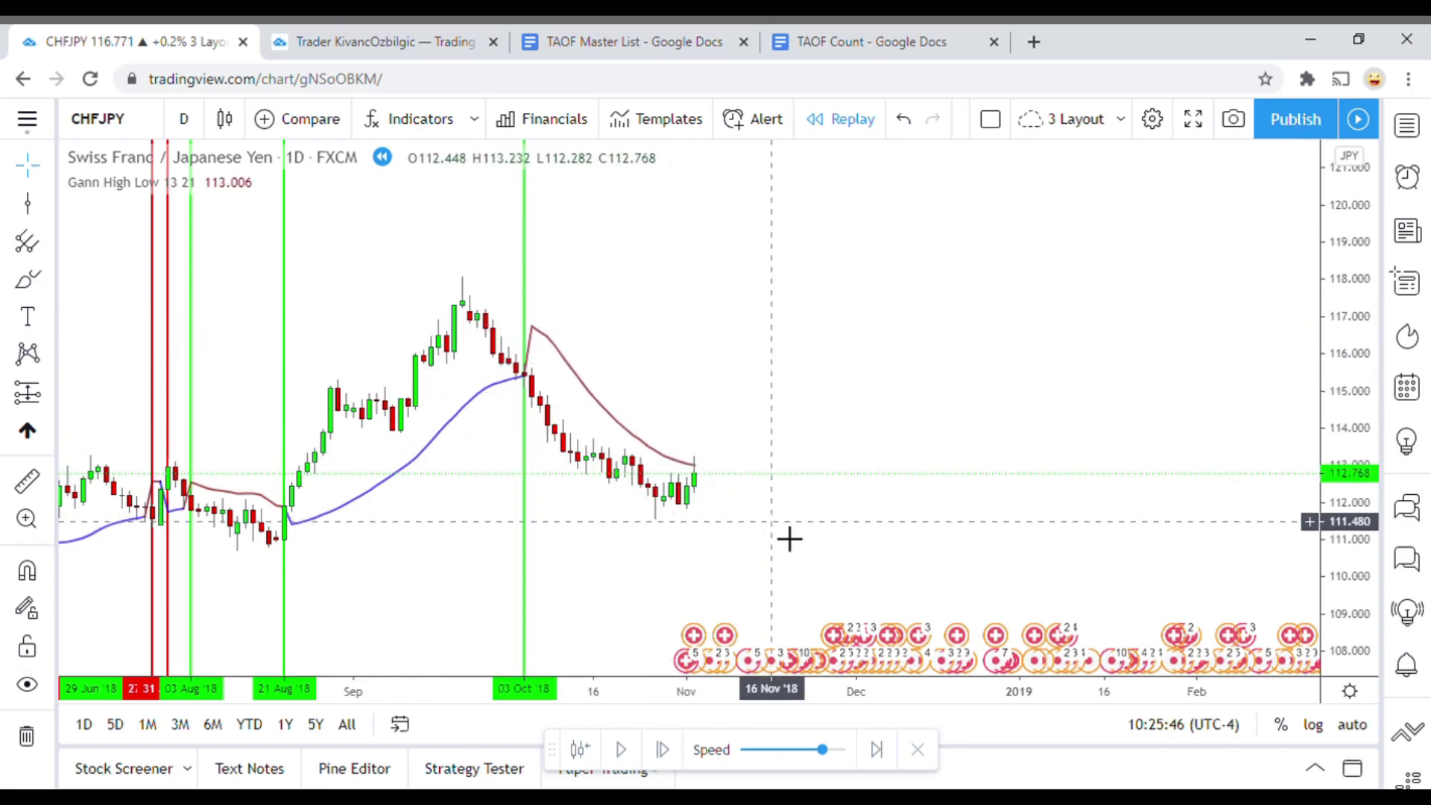
{"action": "left_click_drag", "start_coordinate": [760, 570], "coordinate": [719, 594]}
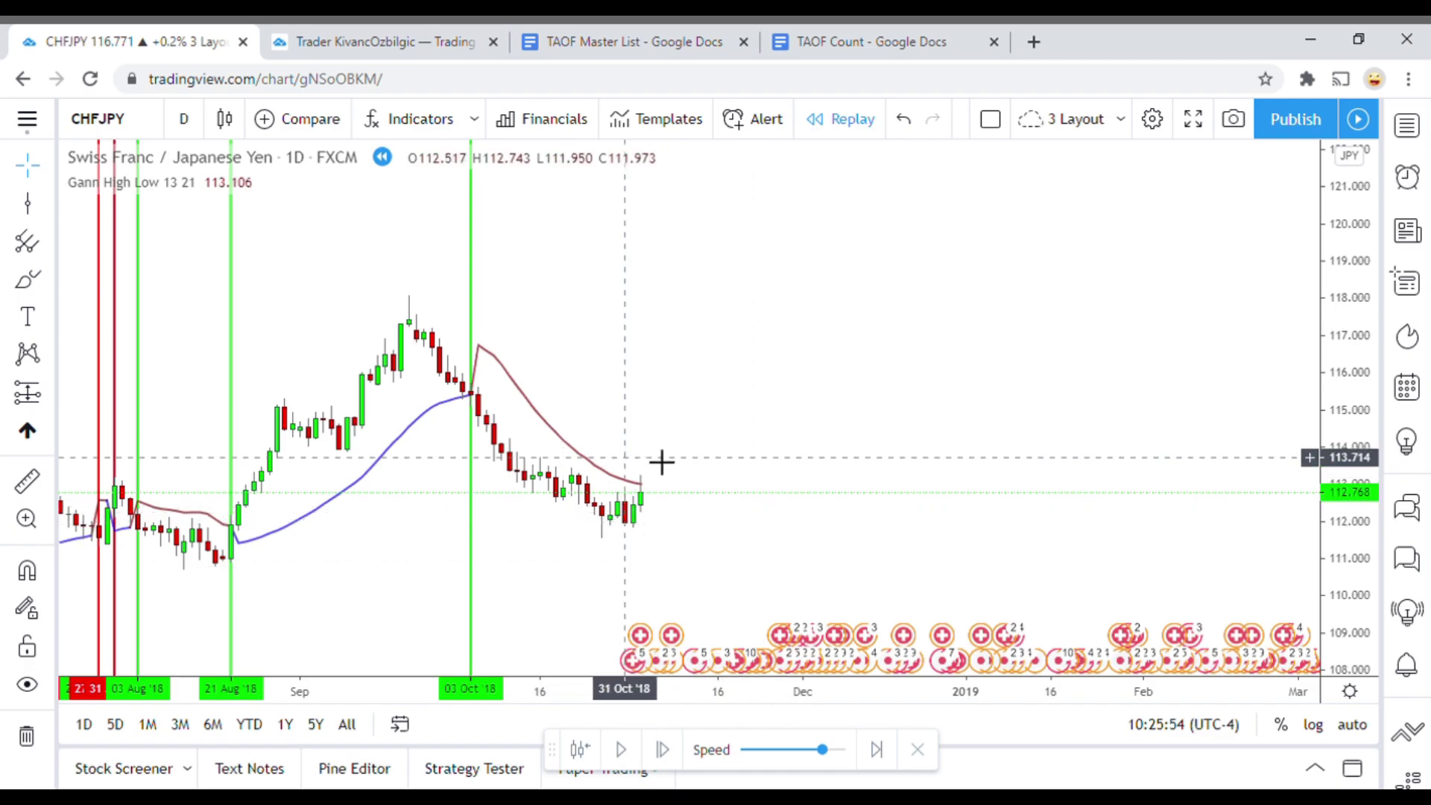
Advance the bar replay a few bars into November.
{"action": "left_click", "coordinate": [625, 751]}
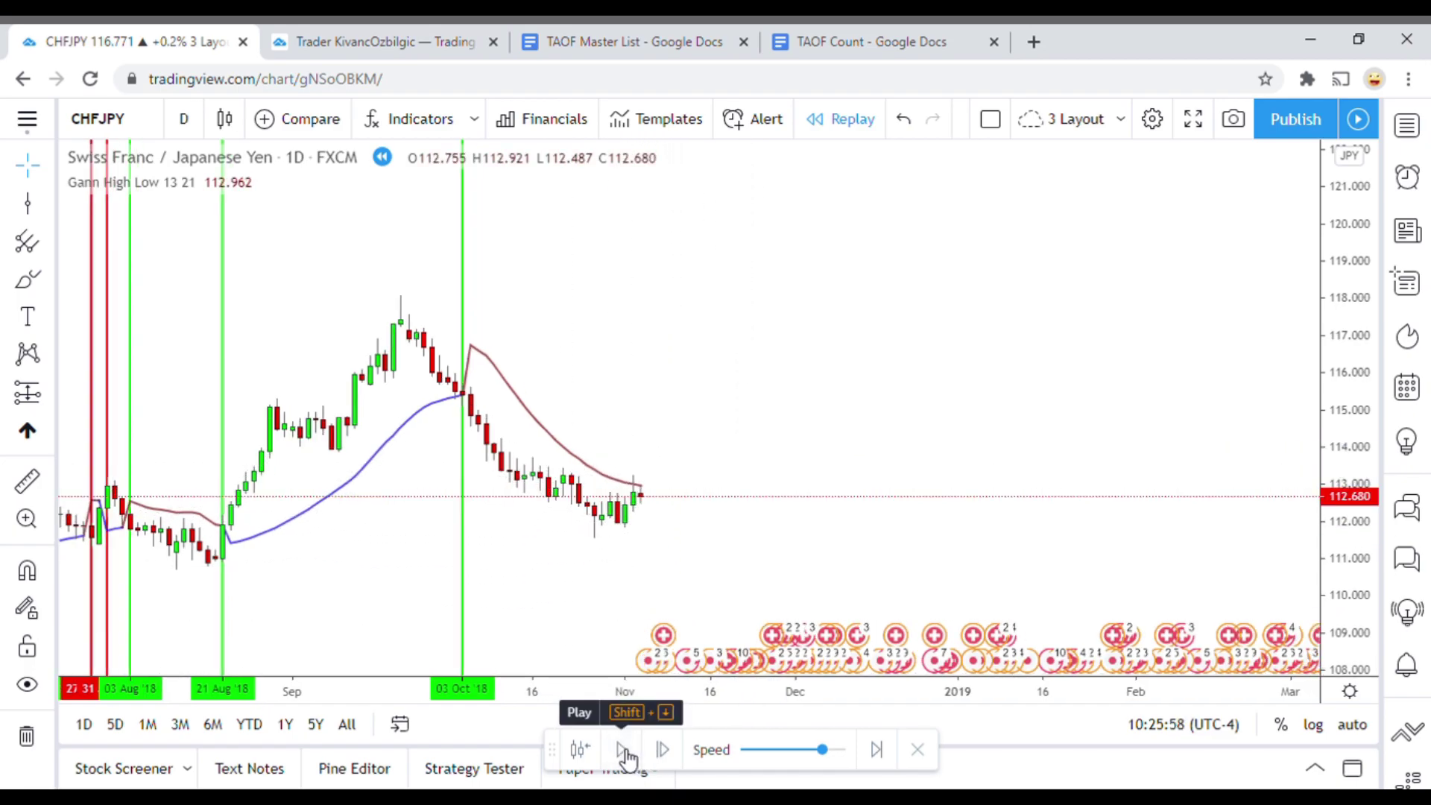
{"action": "left_click", "coordinate": [624, 751]}
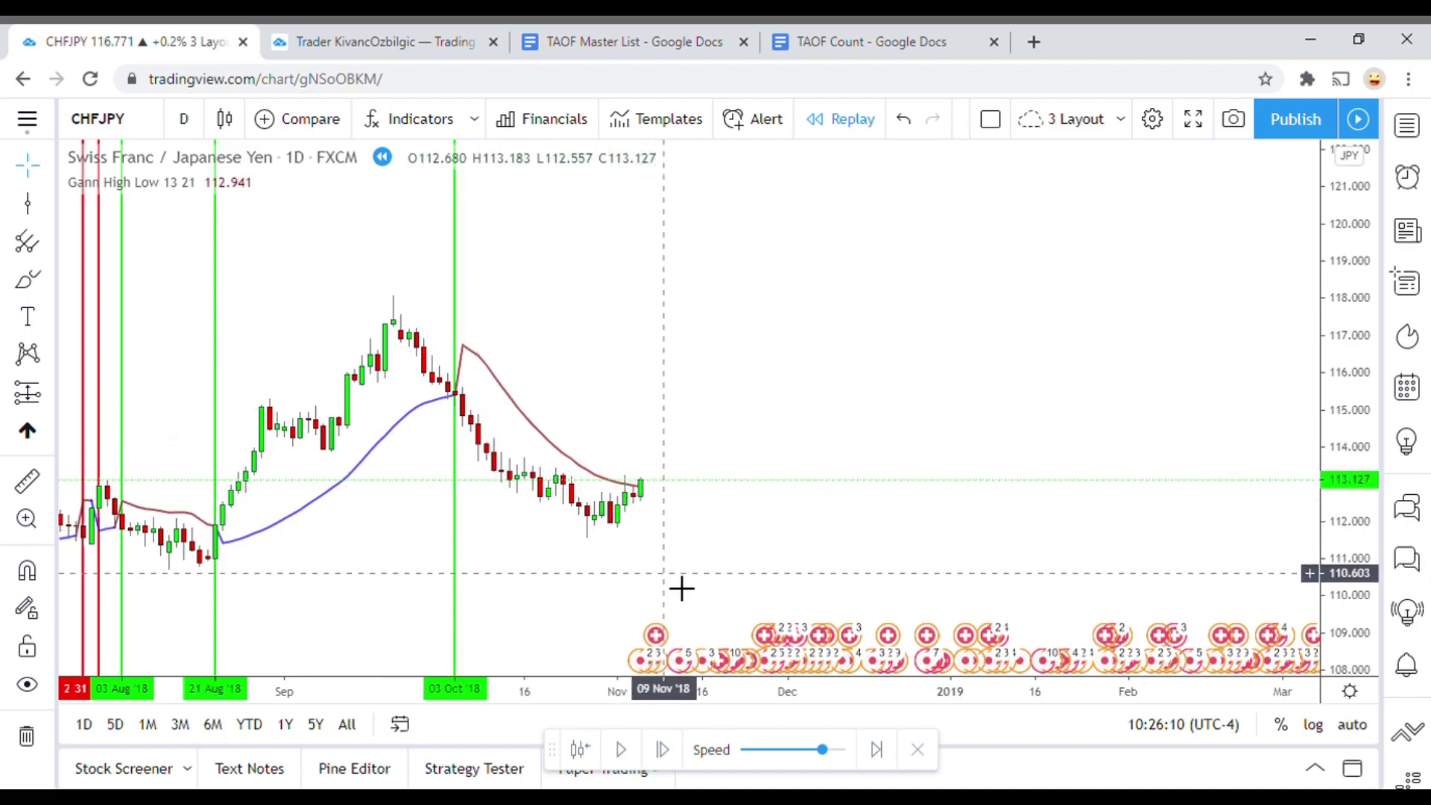
{"action": "left_click_drag", "start_coordinate": [689, 586], "coordinate": [695, 549]}
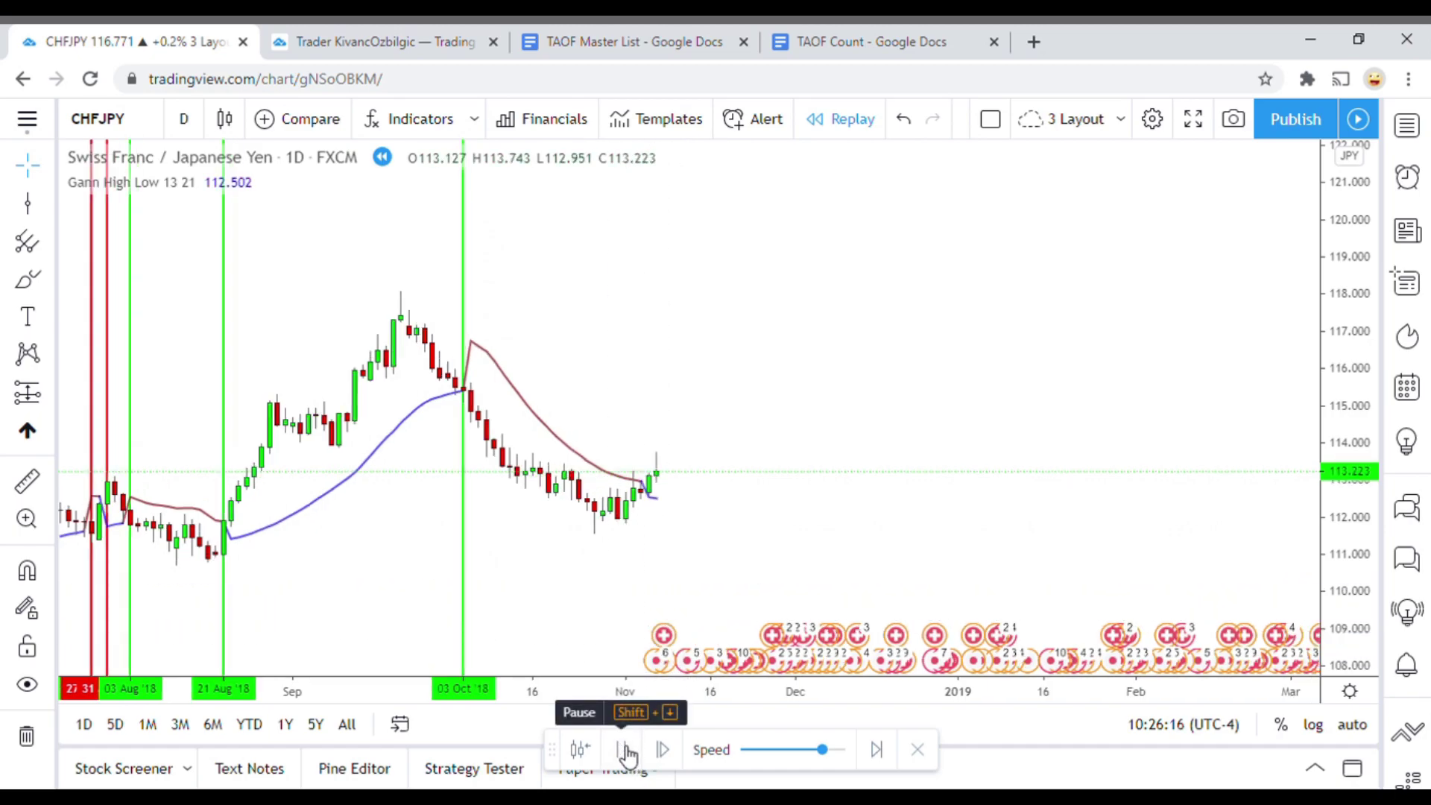
{"action": "left_click", "coordinate": [623, 749]}
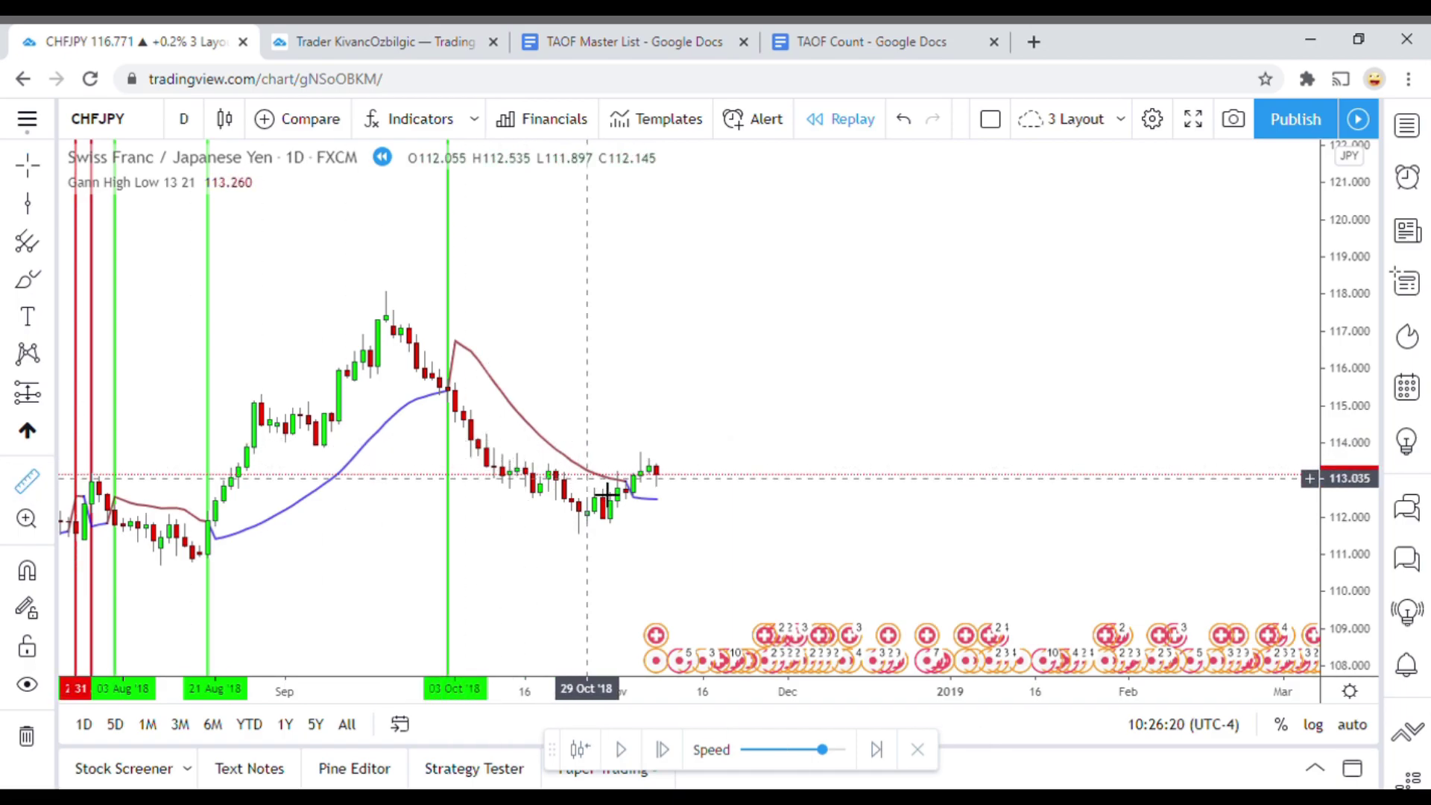
Measure the recent price move and mark 06 Nov '18 with a green vertical line.
{"action": "left_click", "coordinate": [618, 490]}
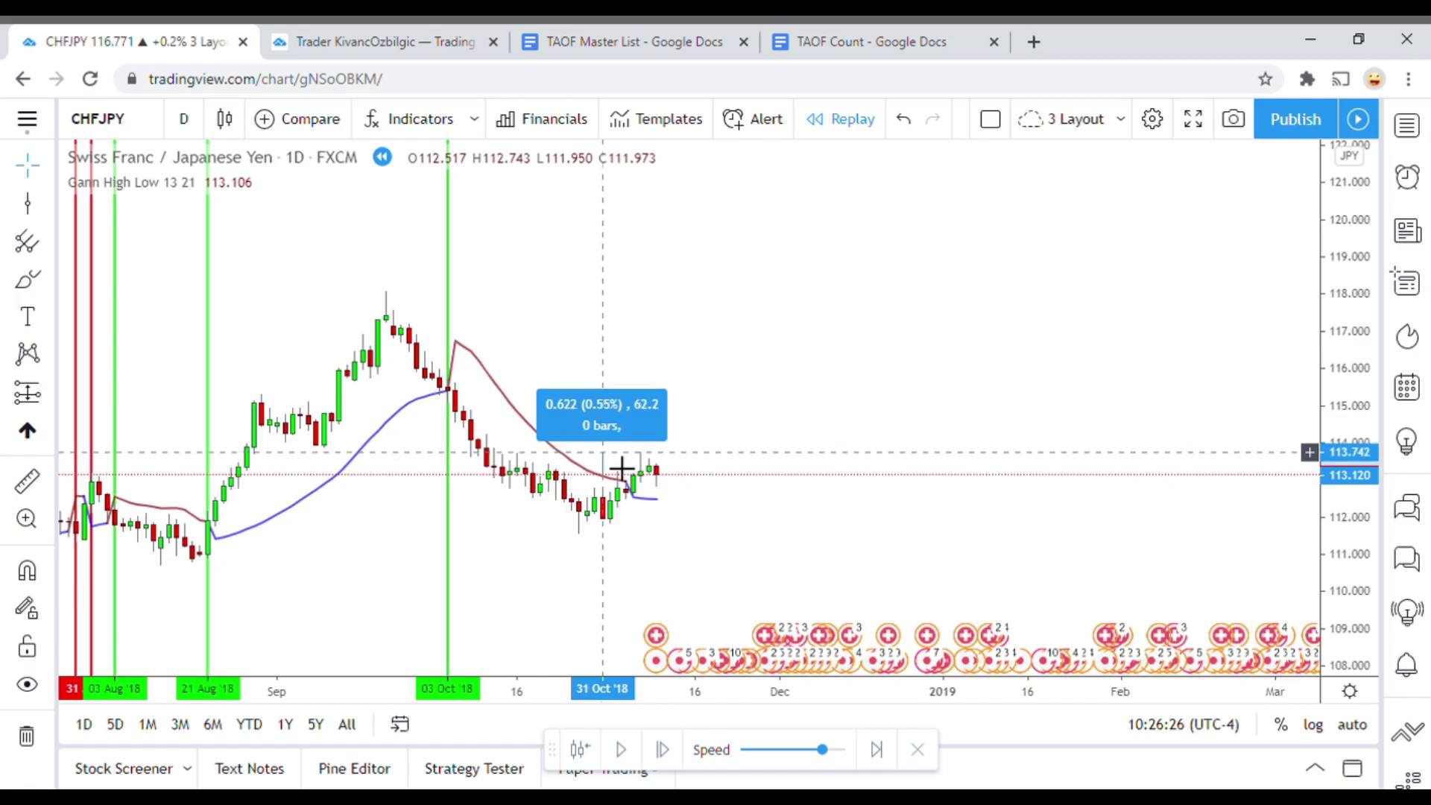
{"action": "left_click", "coordinate": [622, 468]}
{"action": "left_click", "coordinate": [27, 202]}
{"action": "left_click", "coordinate": [653, 576]}
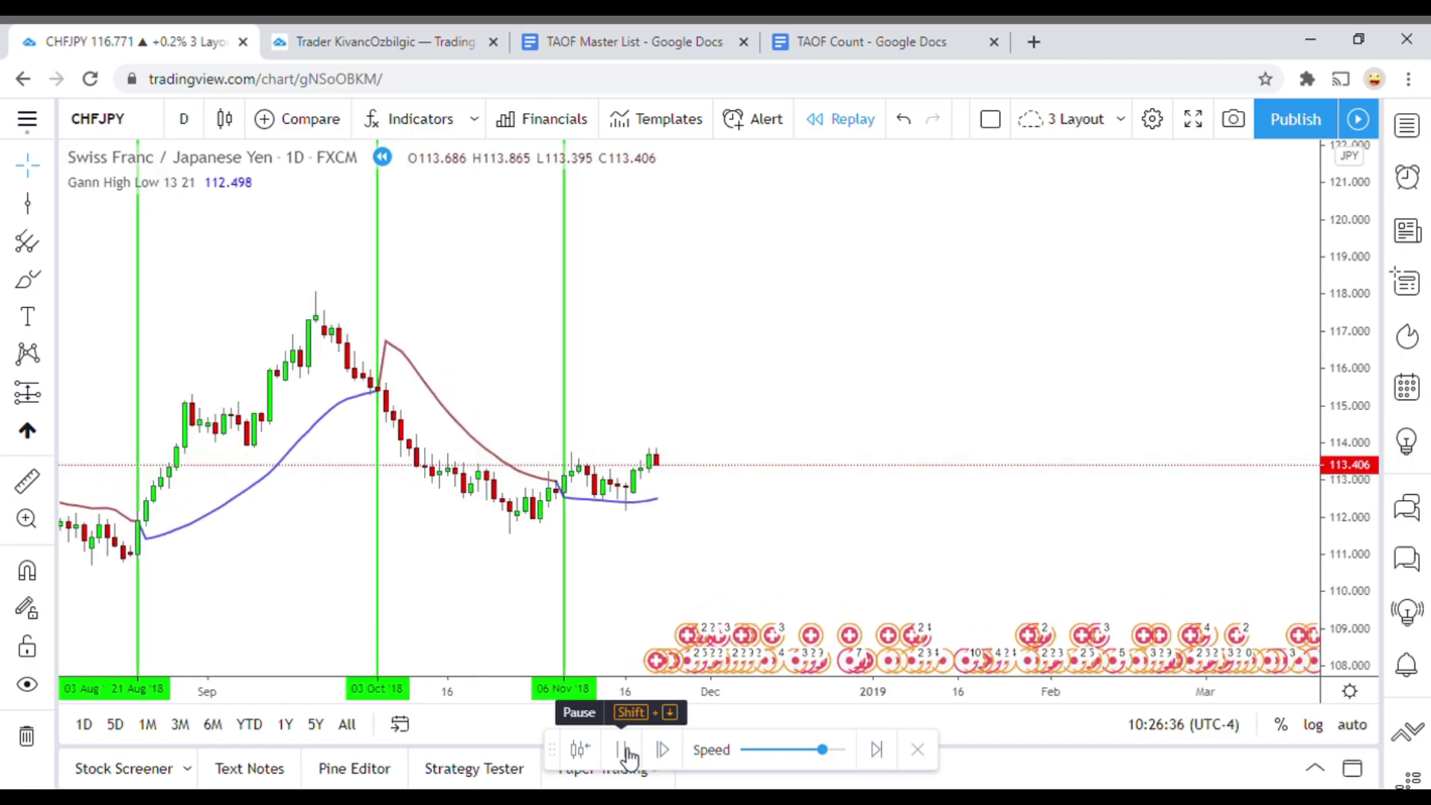
Replay into December and add a green vertical line at 18 Dec '18.
{"action": "left_click", "coordinate": [628, 755]}
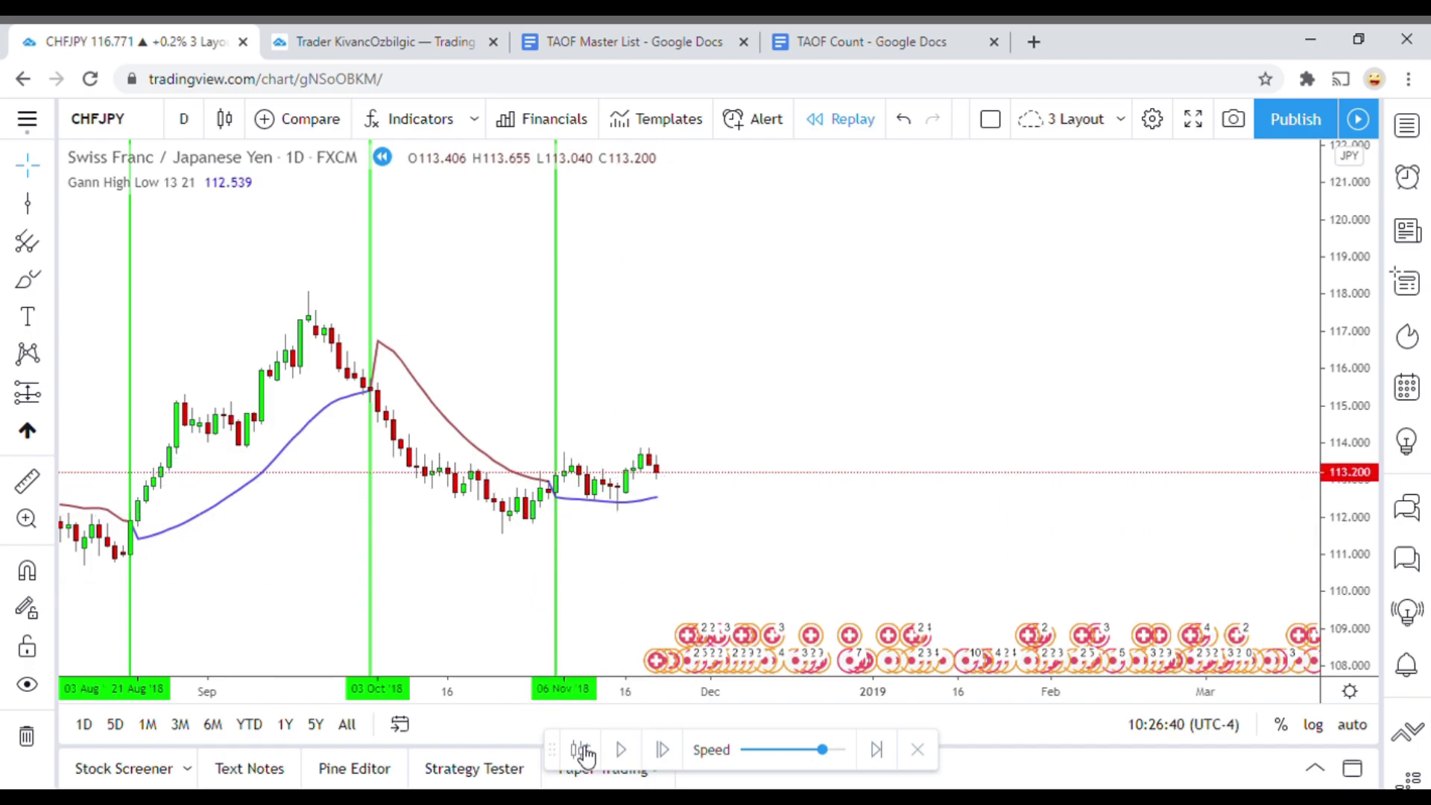
{"action": "left_click", "coordinate": [624, 755]}
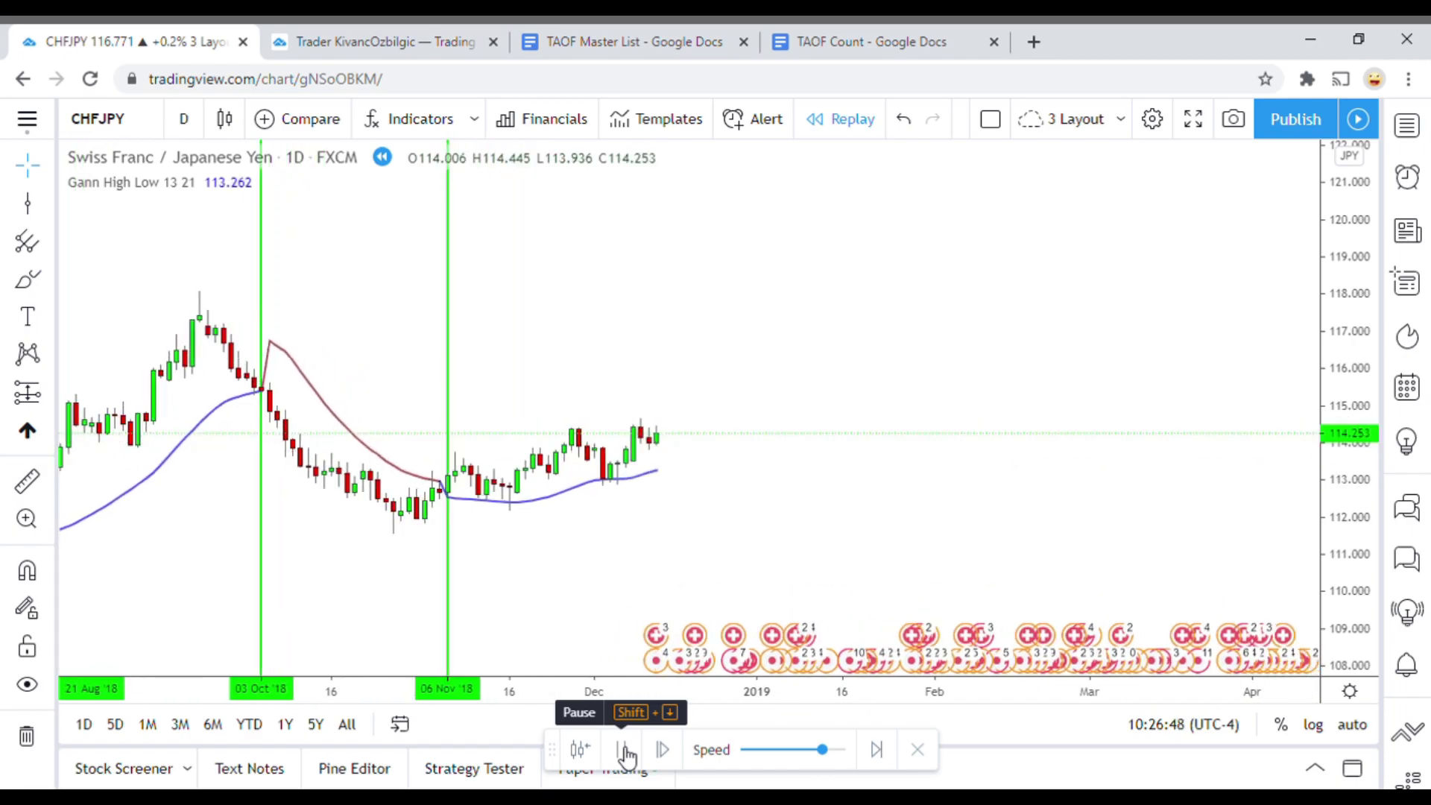
{"action": "left_click", "coordinate": [625, 752]}
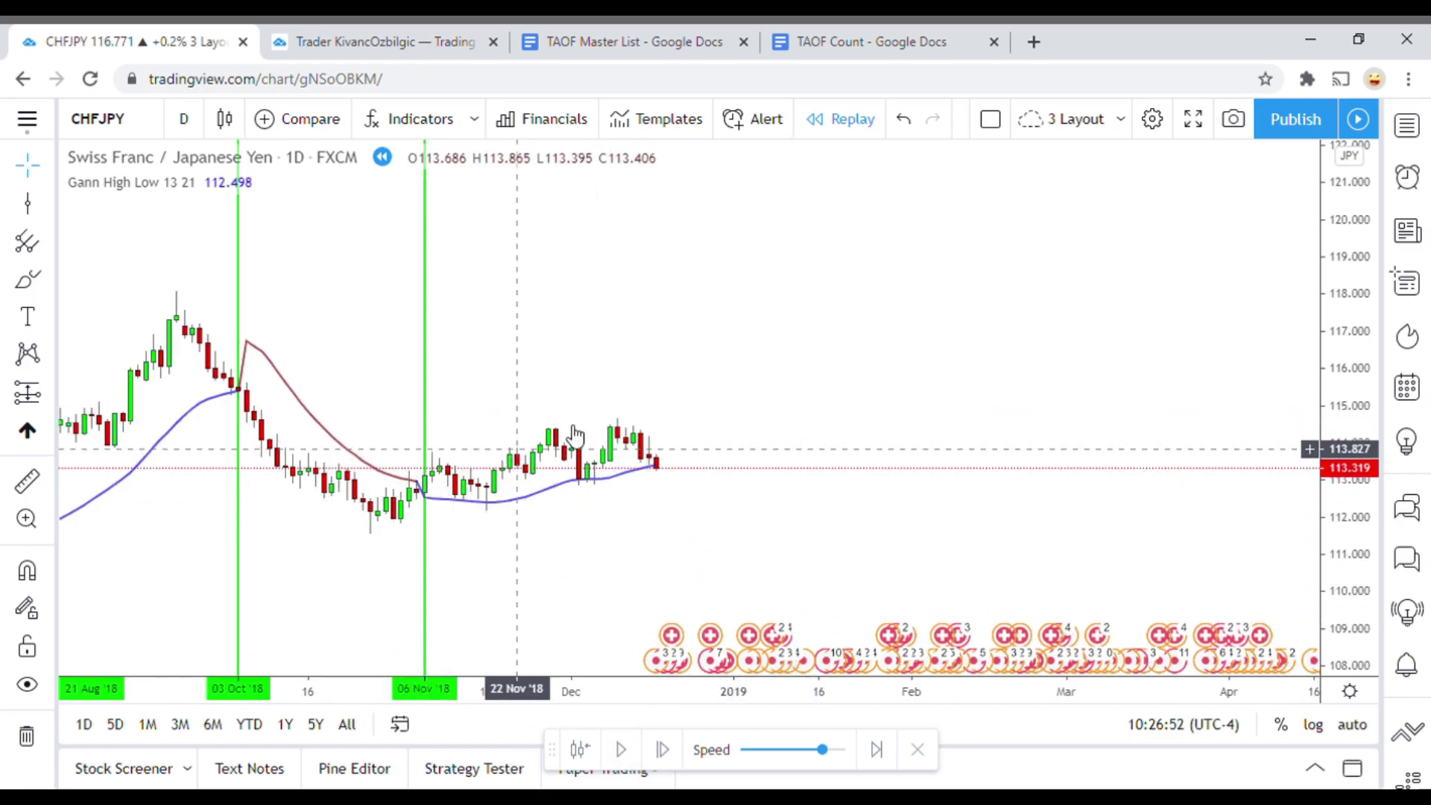
{"action": "left_click", "coordinate": [624, 752]}
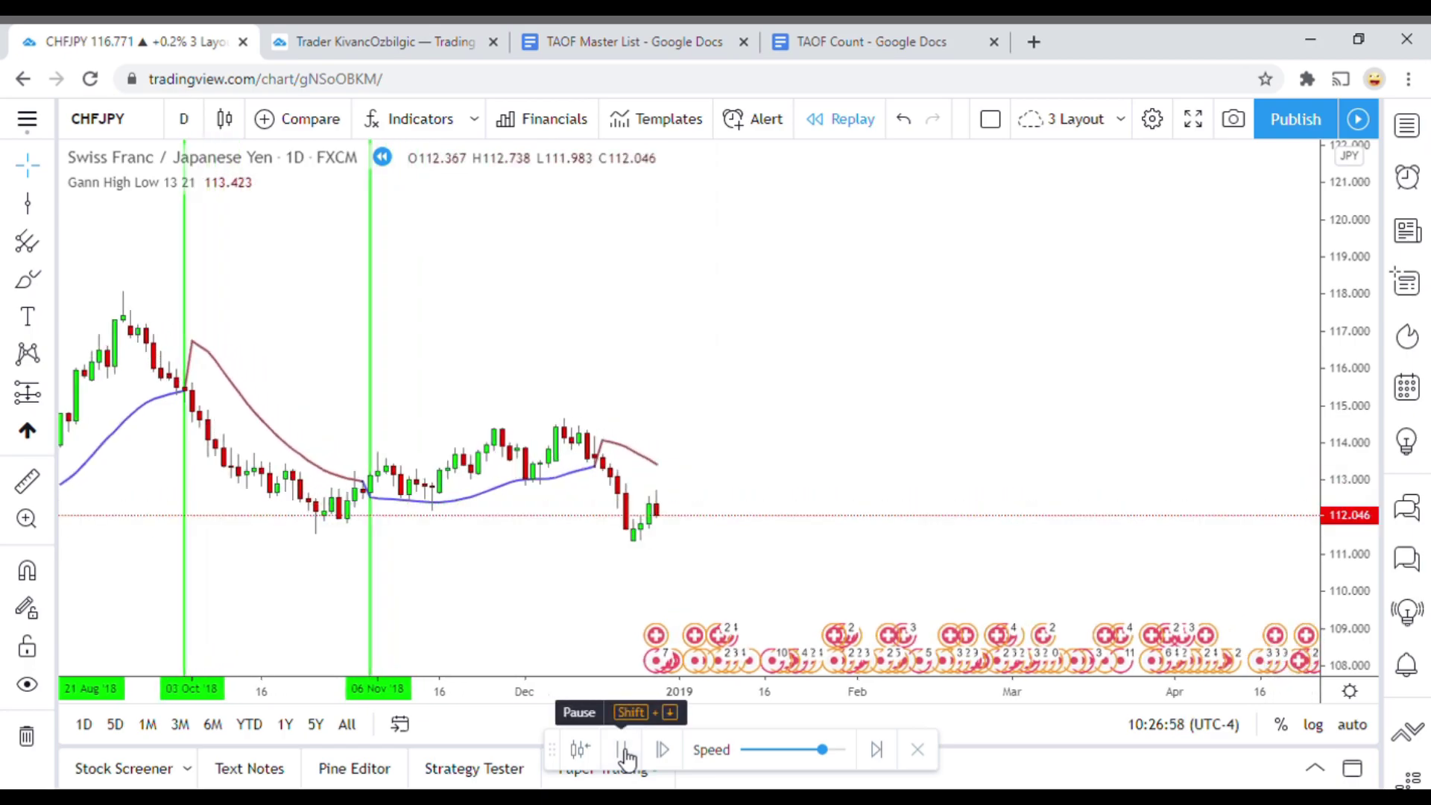
{"action": "left_click", "coordinate": [624, 752]}
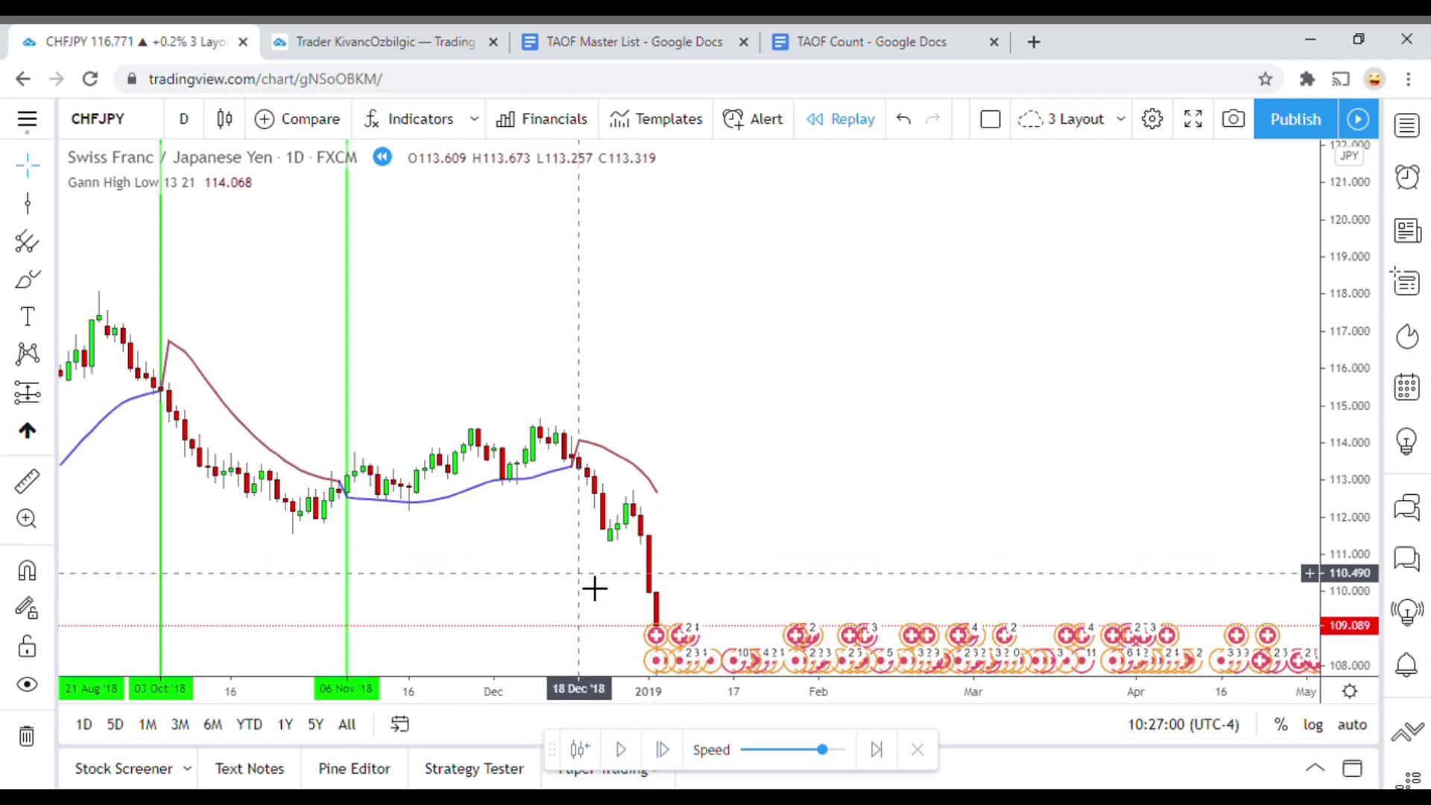
{"action": "left_click", "coordinate": [34, 211]}
{"action": "left_click", "coordinate": [584, 536]}
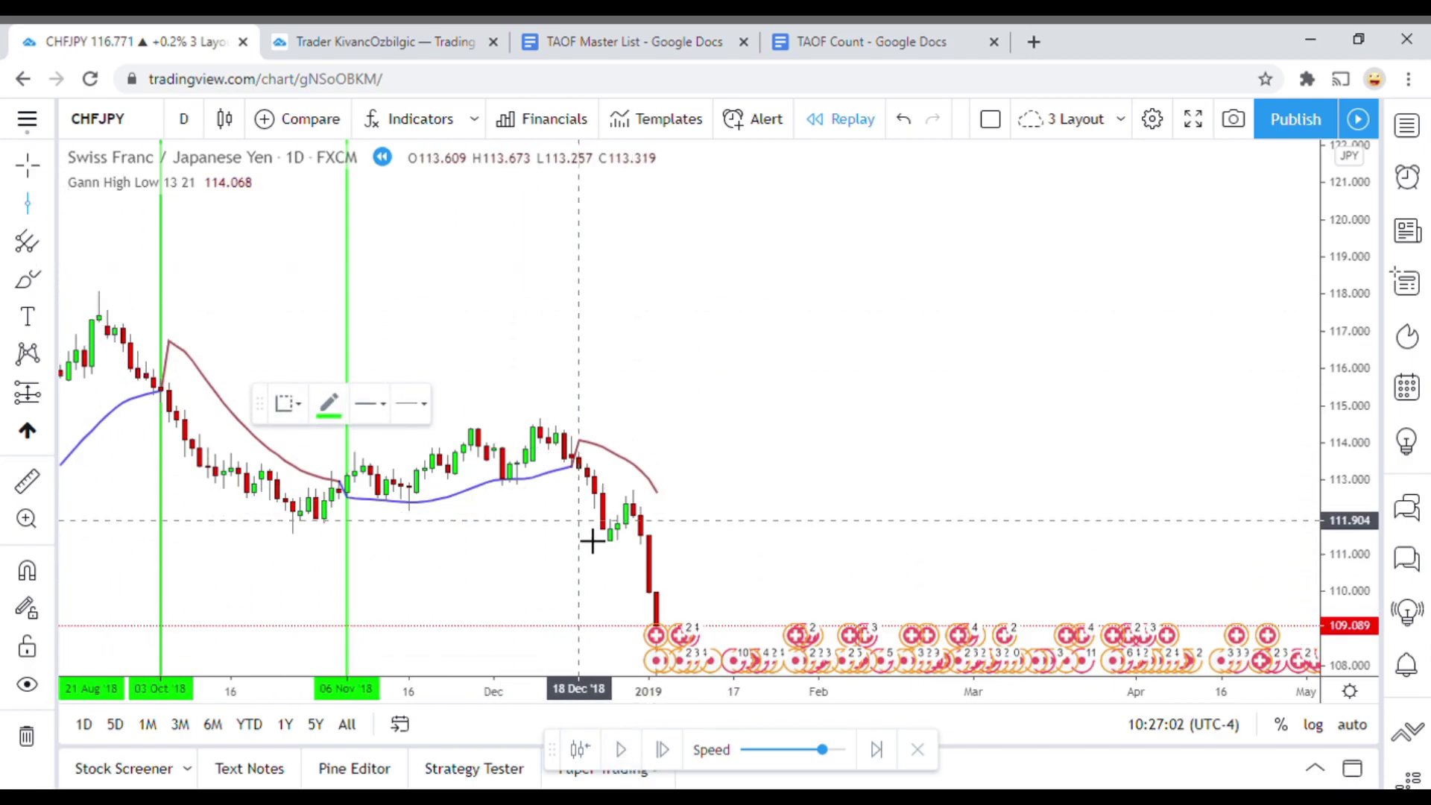
Zoom out and compress the price scale so all 2018 signal lines fit on screen.
{"action": "left_click_drag", "start_coordinate": [792, 511], "coordinate": [1193, 409]}
{"action": "scroll", "coordinate": [1006, 495], "scroll_direction": "down", "scroll_amount": 5}
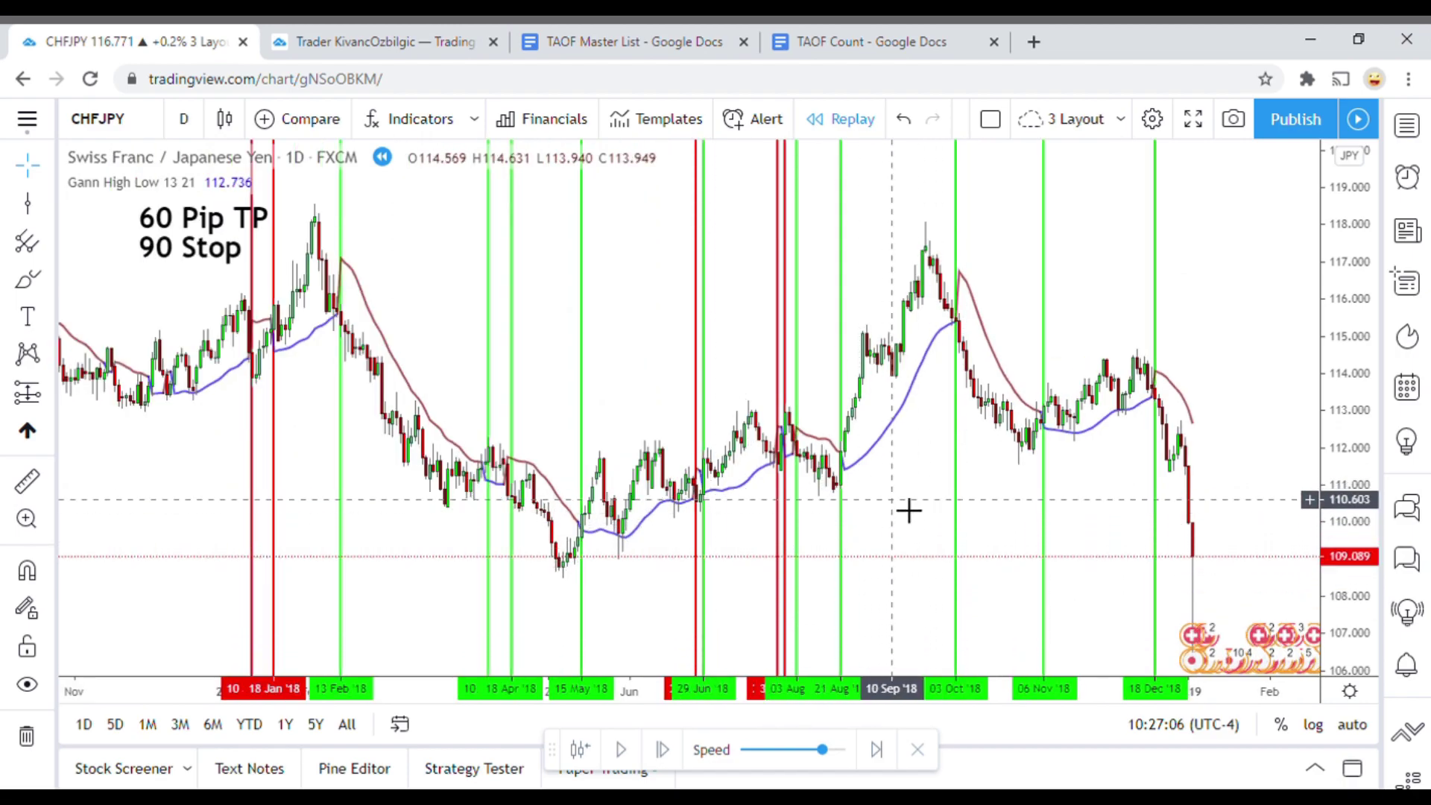
{"action": "mouse_move", "coordinate": [907, 505]}
{"action": "left_mouse_down"}
{"action": "mouse_move", "coordinate": [904, 479]}
{"action": "mouse_move", "coordinate": [897, 499]}
{"action": "left_mouse_up"}
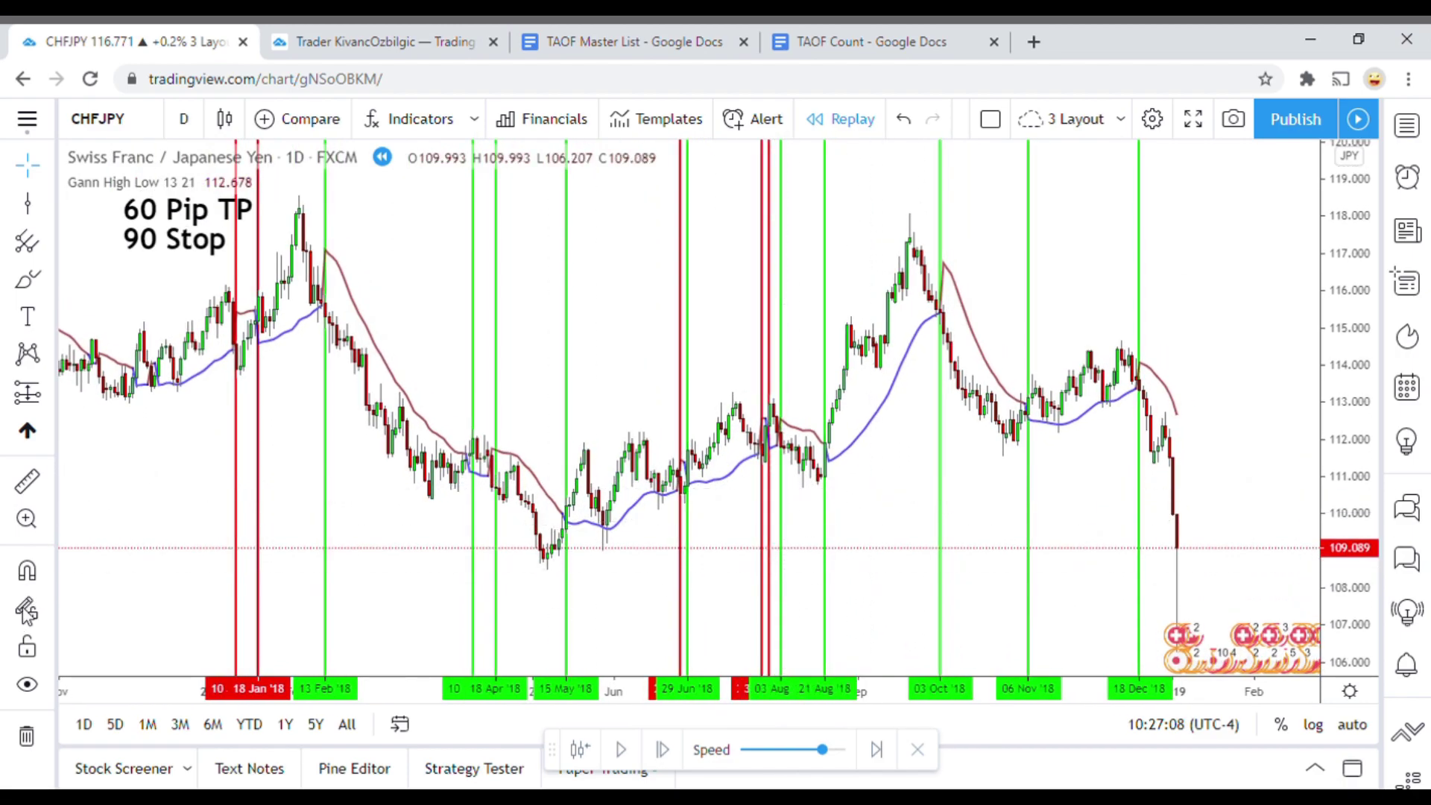
{"action": "left_click_drag", "start_coordinate": [1353, 339], "coordinate": [1353, 417]}
{"action": "left_click_drag", "start_coordinate": [150, 520], "coordinate": [112, 512]}
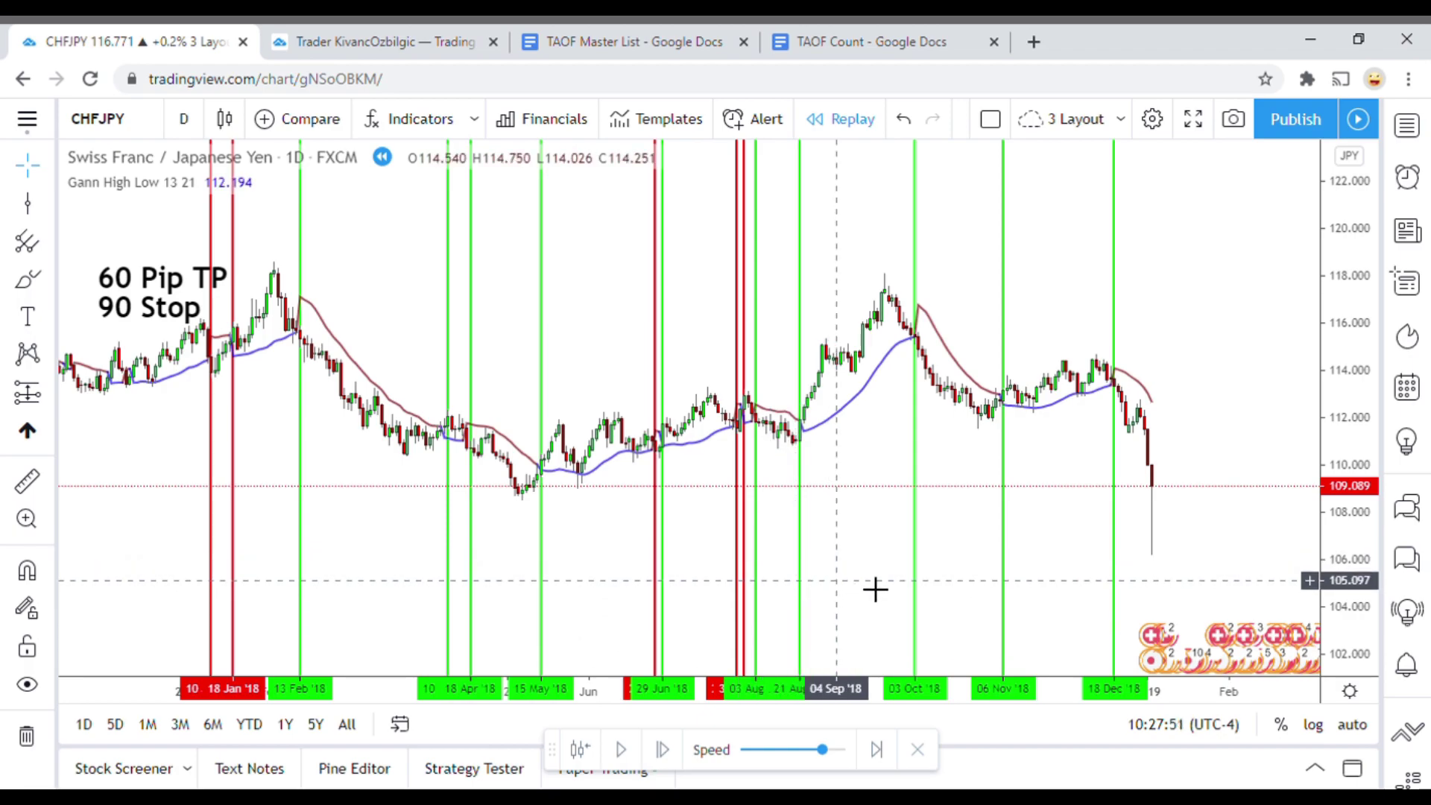
{"action": "left_click_drag", "start_coordinate": [1360, 346], "coordinate": [1360, 376]}
{"action": "mouse_move", "coordinate": [192, 501]}
{"action": "left_mouse_down"}
{"action": "mouse_move", "coordinate": [152, 516]}
{"action": "mouse_move", "coordinate": [130, 506]}
{"action": "mouse_move", "coordinate": [275, 530]}
{"action": "mouse_move", "coordinate": [189, 517]}
{"action": "mouse_move", "coordinate": [181, 494]}
{"action": "left_mouse_up"}
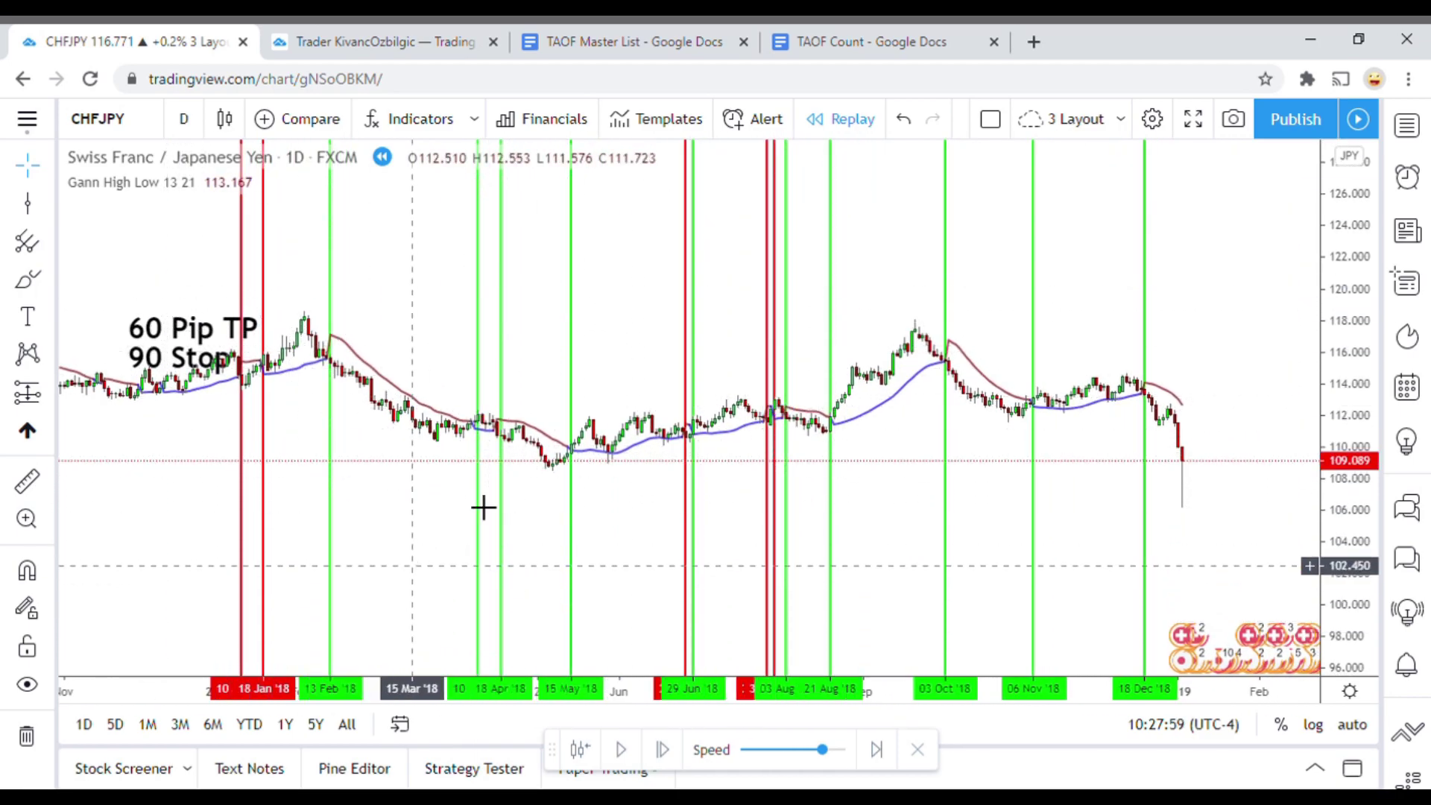
{"action": "left_click_drag", "start_coordinate": [437, 549], "coordinate": [481, 558]}
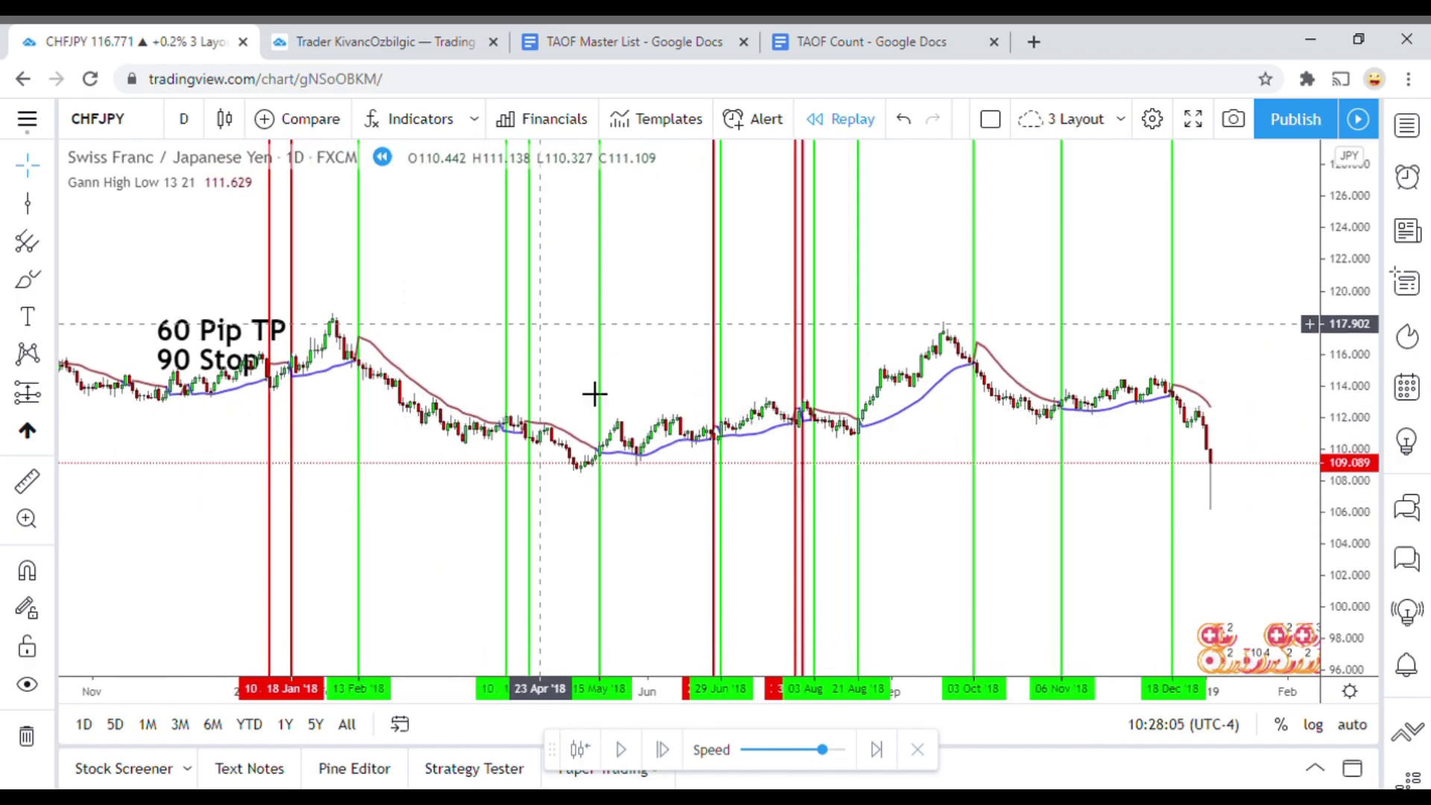